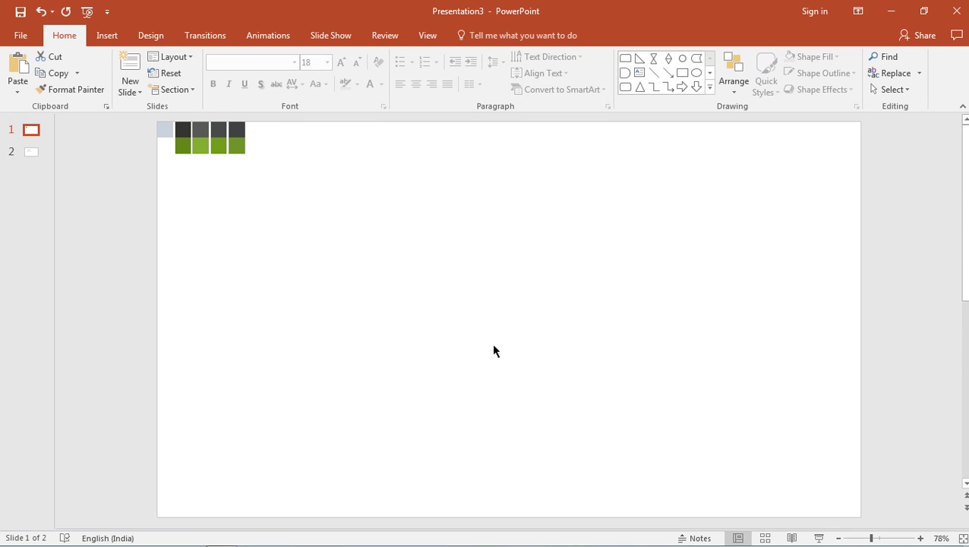
# - Turn on the dashed guides that split the blank slide into quarters
pyautogui.click(428, 38)
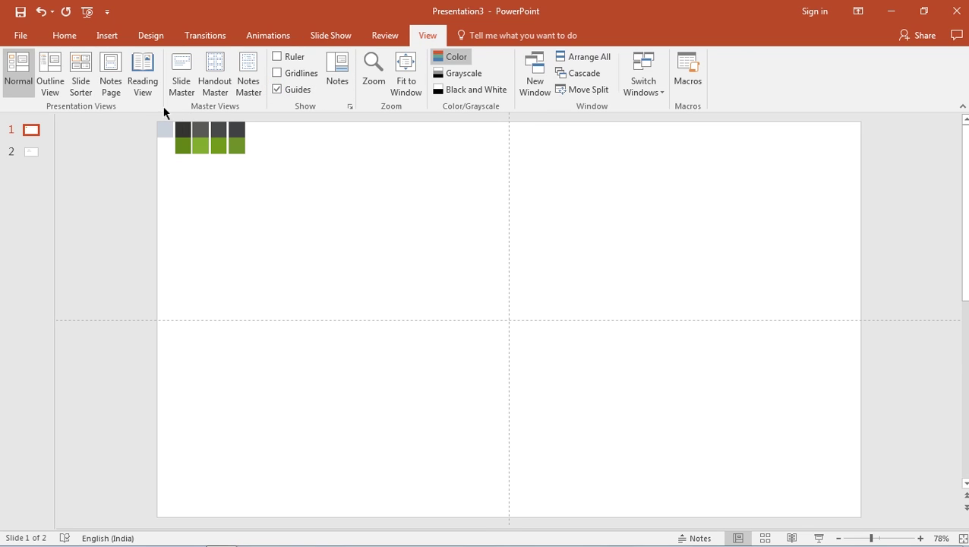
pyautogui.click(107, 35)
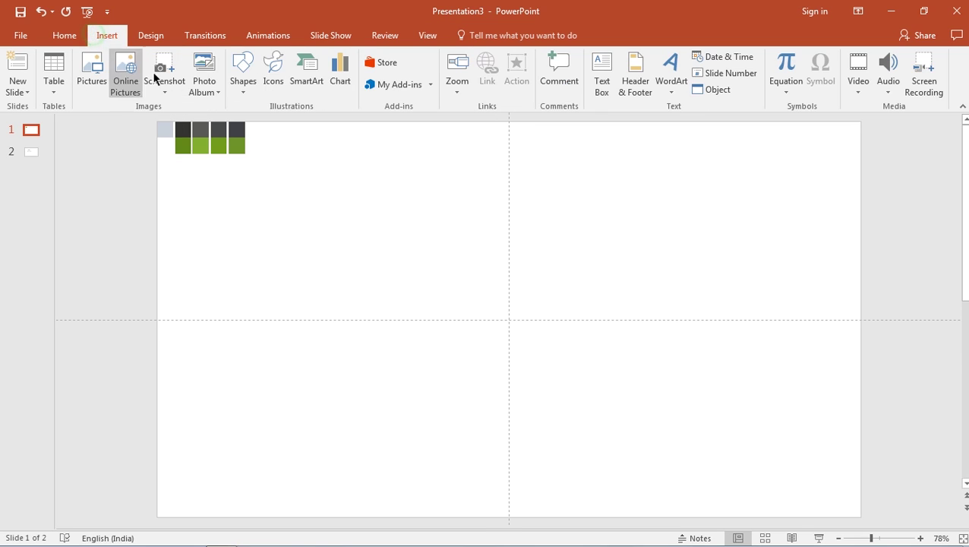
# - Draw a blue rectangle just above the slide centre
pyautogui.click(237, 90)
pyautogui.click(240, 196)
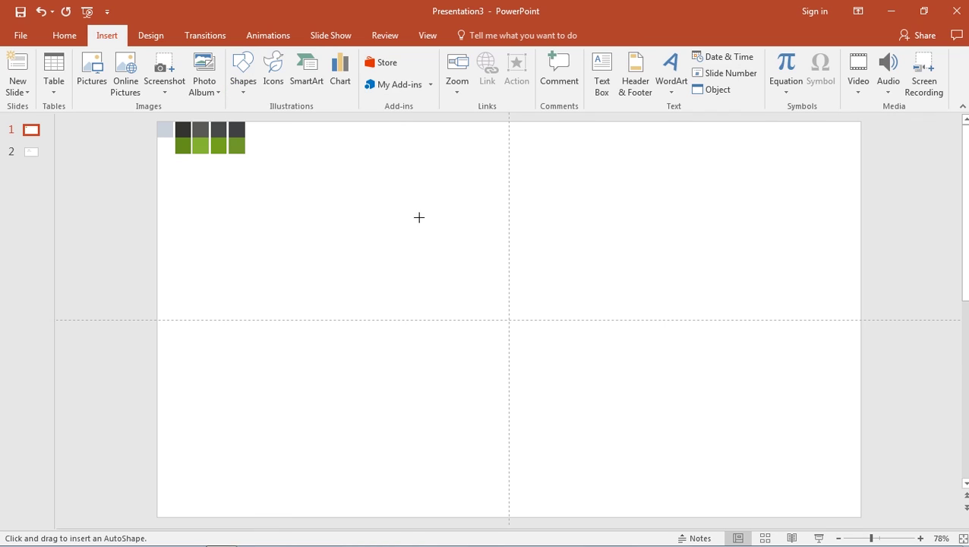
pyautogui.moveTo(423, 217); pyautogui.dragTo(509, 274)
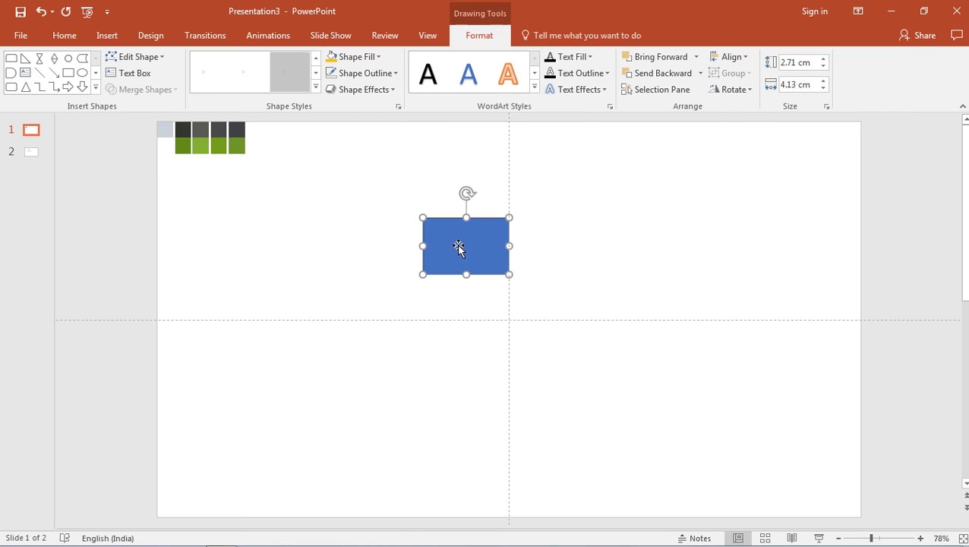
pyautogui.moveTo(454, 246); pyautogui.dragTo(423, 248)
# - Add a thin gold right triangle with no outline on the rectangle's top edge
pyautogui.click(95, 90)
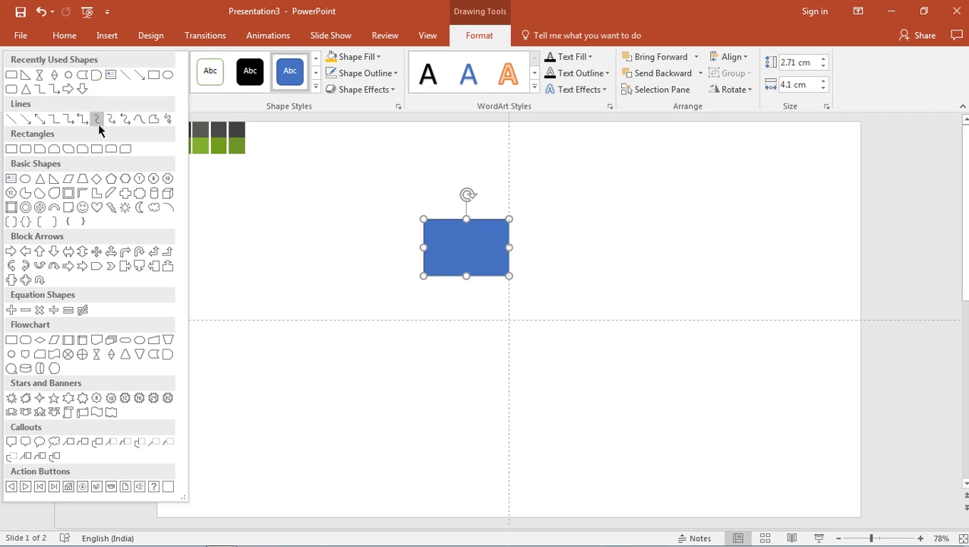
pyautogui.click(54, 179)
pyautogui.moveTo(419, 199); pyautogui.dragTo(508, 225)
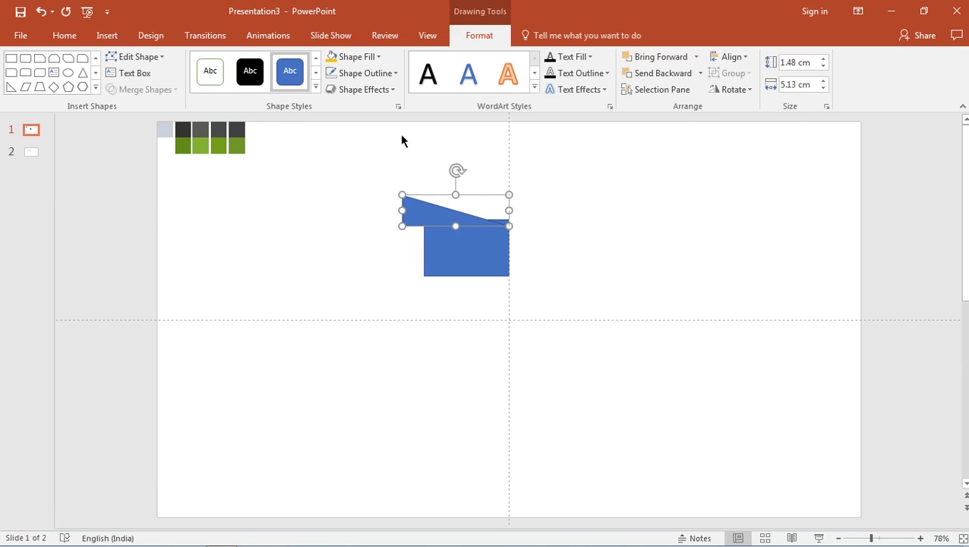
pyautogui.click(353, 73)
pyautogui.click(361, 199)
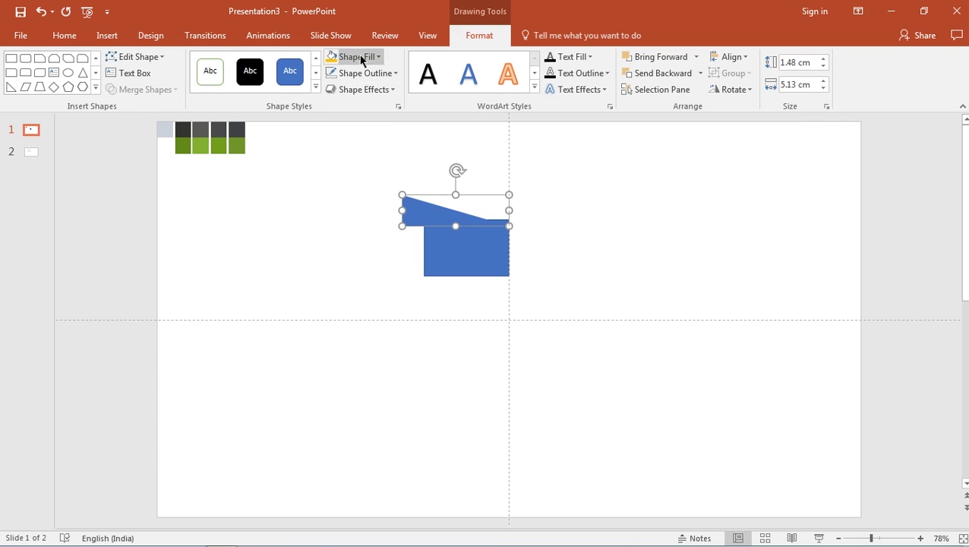
pyautogui.click(363, 57)
pyautogui.click(356, 167)
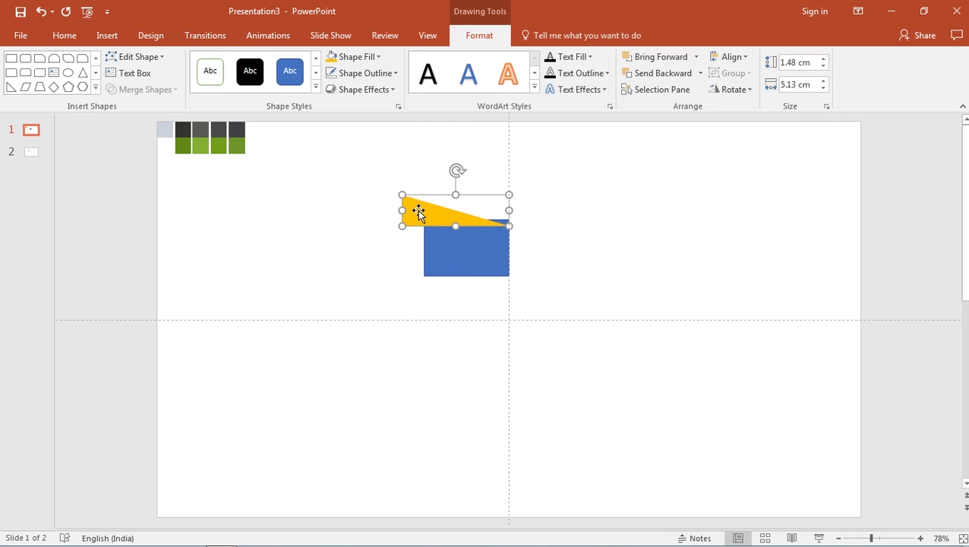
pyautogui.moveTo(418, 210); pyautogui.dragTo(469, 201)
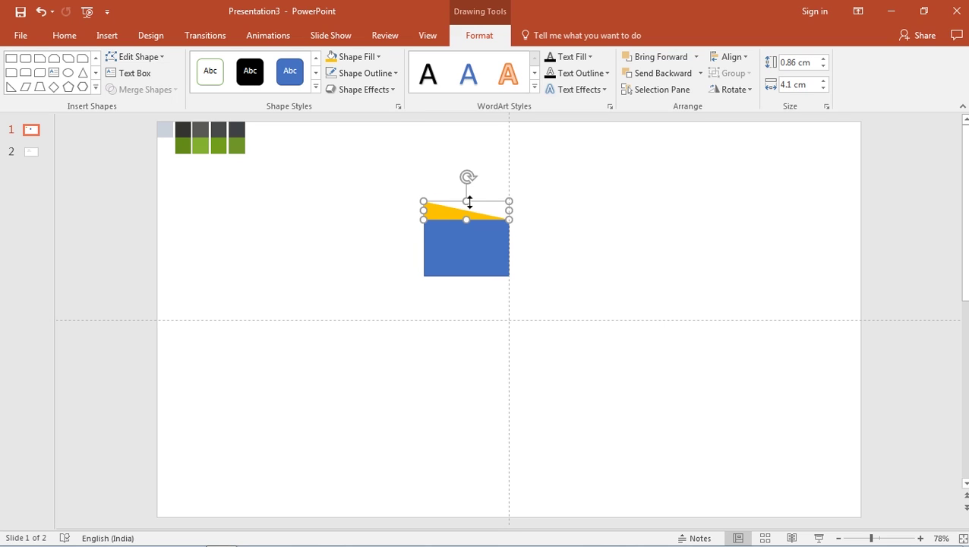
# - Place a copy of the gold triangle along the rectangle's bottom edge
pyautogui.keyDown('ctrl'); pyautogui.scroll(3, 453, 218); pyautogui.keyUp('ctrl')
pyautogui.keyDown('ctrl'); pyautogui.scroll(4, 453, 218); pyautogui.keyUp('ctrl')
pyautogui.click(469, 353)
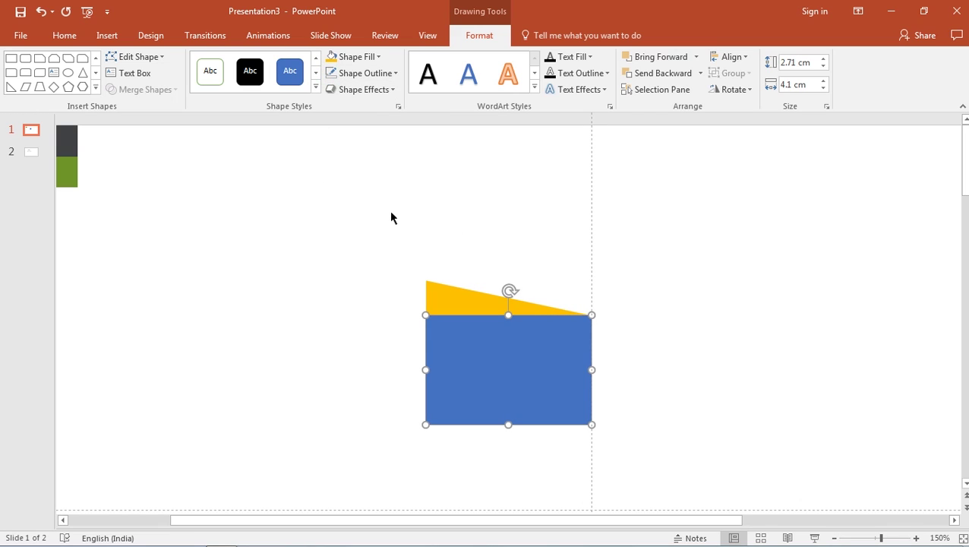
pyautogui.scroll(-1, 391, 218)
pyautogui.scroll(-1, 391, 218)
pyautogui.click(359, 245)
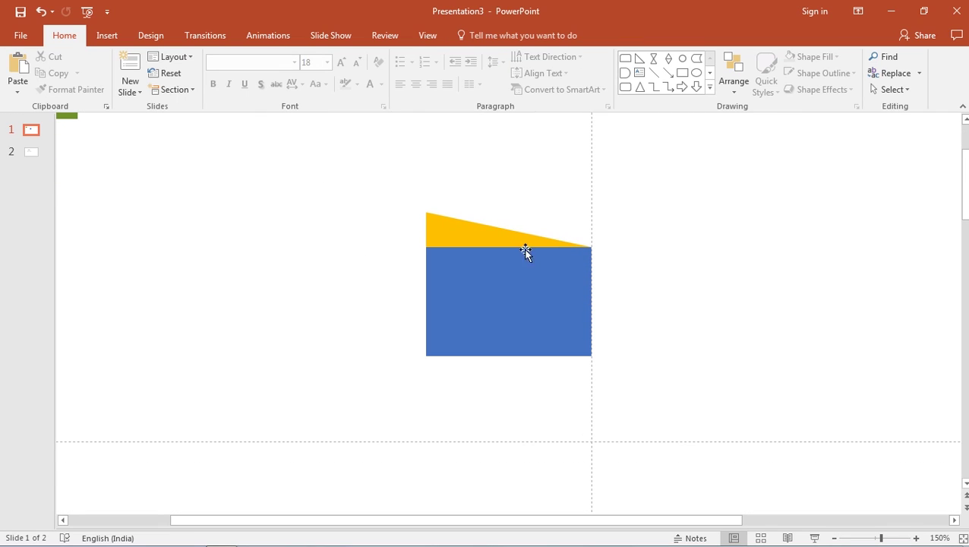
pyautogui.click(486, 229)
pyautogui.keyDown('ctrl'); pyautogui.moveTo(464, 241); pyautogui.dragTo(466, 339); pyautogui.keyUp('ctrl')
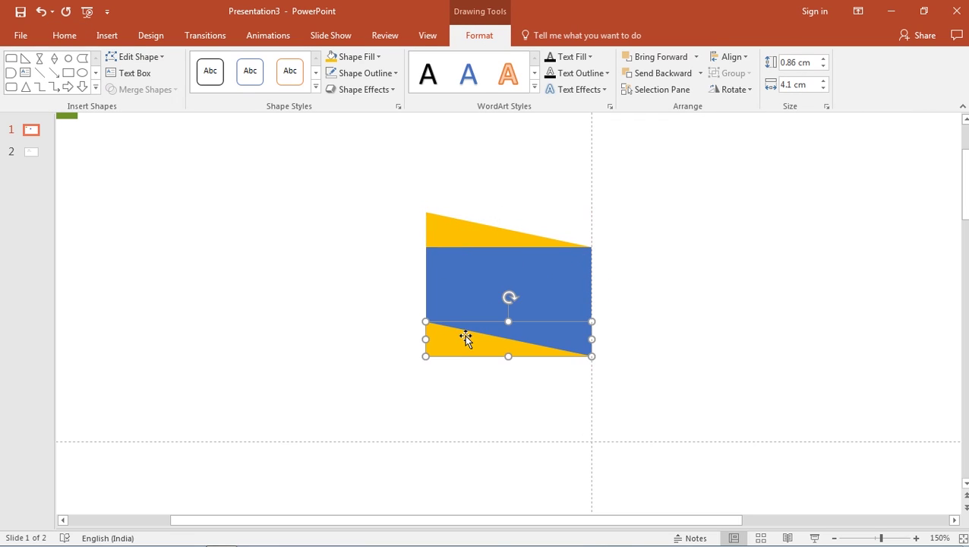
# - Union the top triangle and subtract the bottom one, making a slanted parallelogram band
pyautogui.click(469, 272)
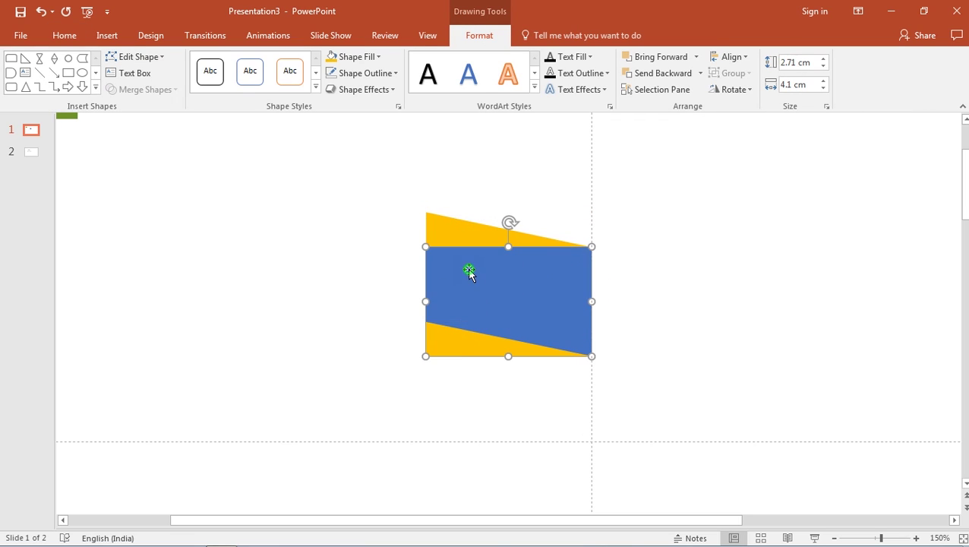
pyautogui.keyDown('shift'); pyautogui.click(466, 229); pyautogui.keyUp('shift')
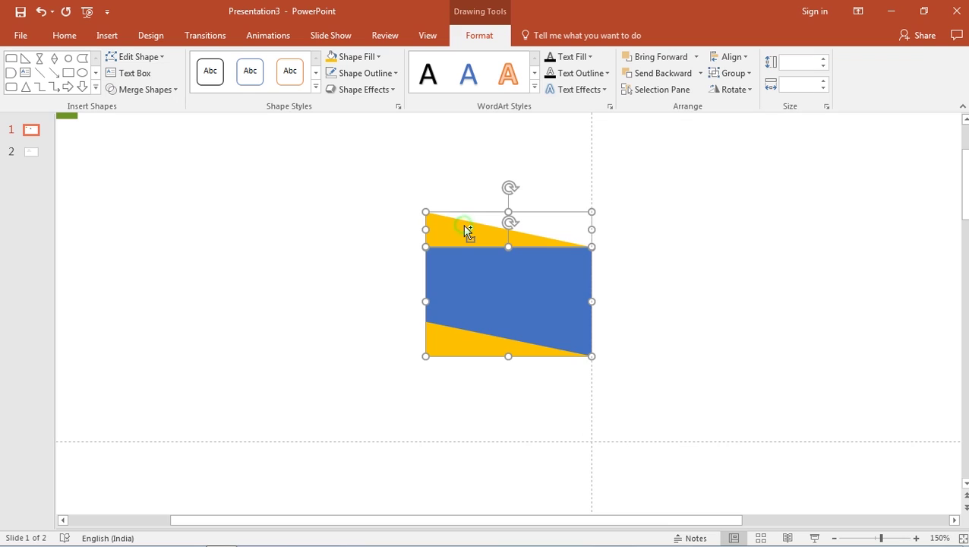
pyautogui.click(169, 90)
pyautogui.click(144, 113)
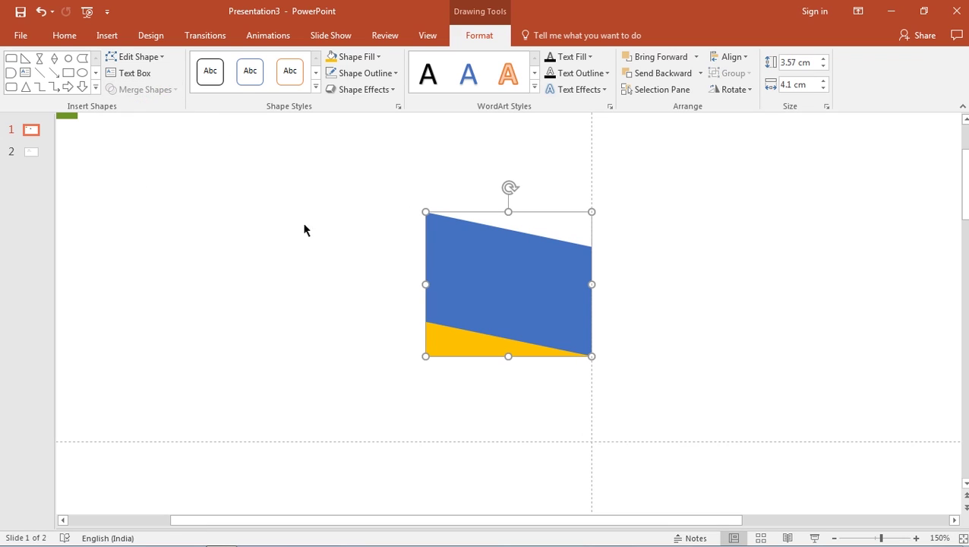
pyautogui.keyDown('shift'); pyautogui.click(454, 340); pyautogui.keyUp('shift')
pyautogui.click(158, 92)
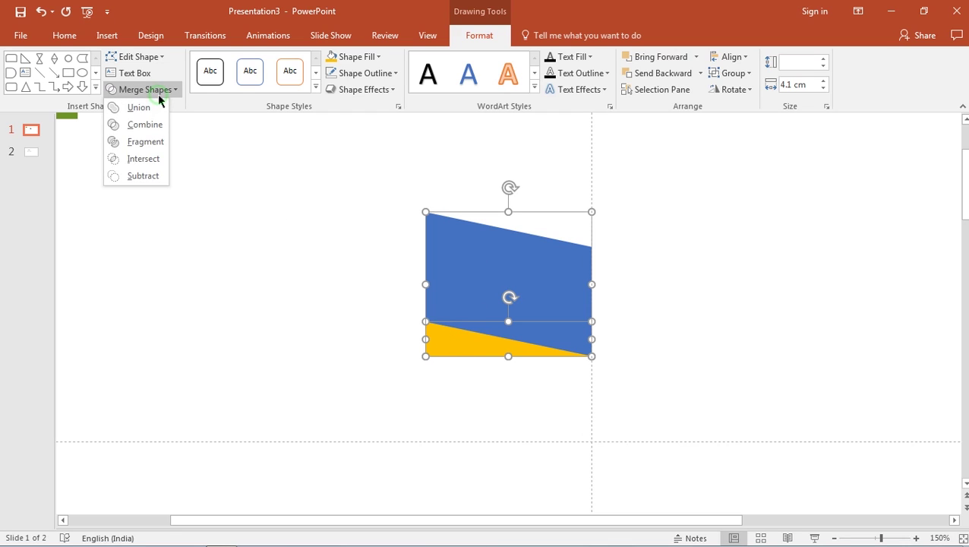
pyautogui.click(142, 176)
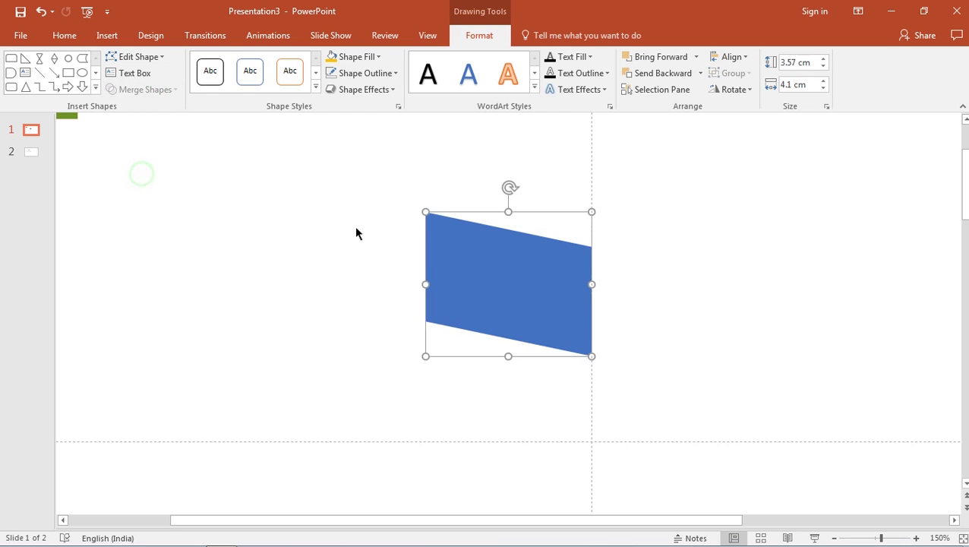
pyautogui.moveTo(512, 359); pyautogui.dragTo(512, 367)
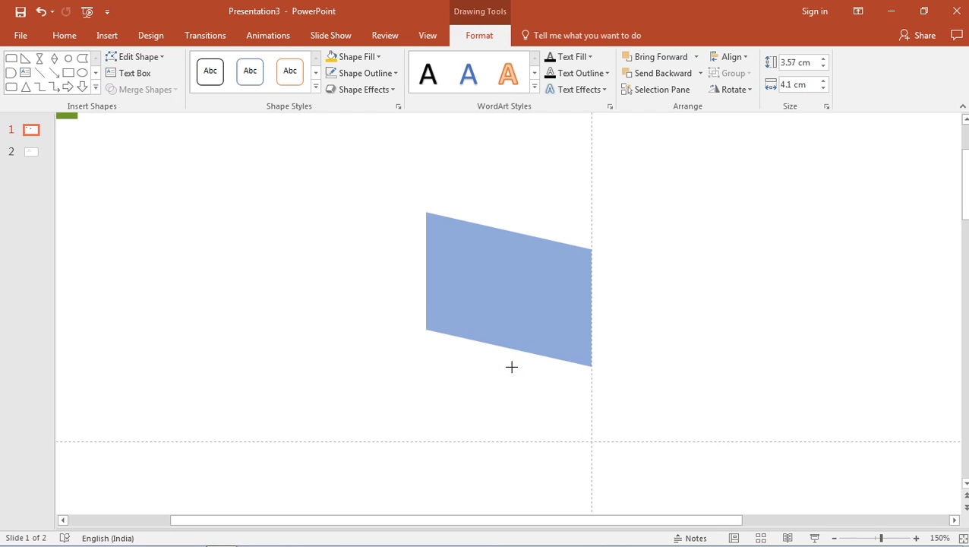
# - Draw a tall Round Single Corner Rectangle left of the band, rounded into a full semicircle
pyautogui.scroll(-2, 516, 334)
pyautogui.scroll(-4, 516, 331)
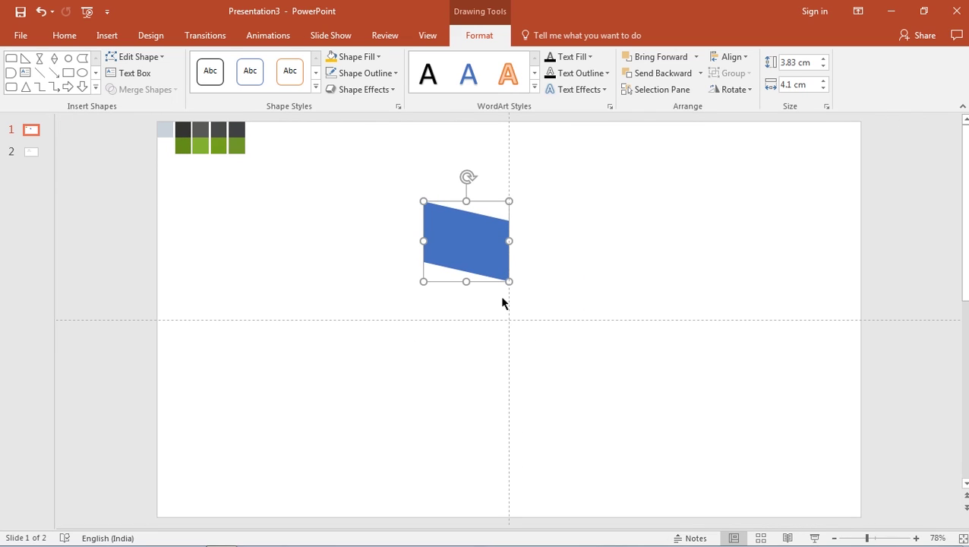
pyautogui.click(95, 87)
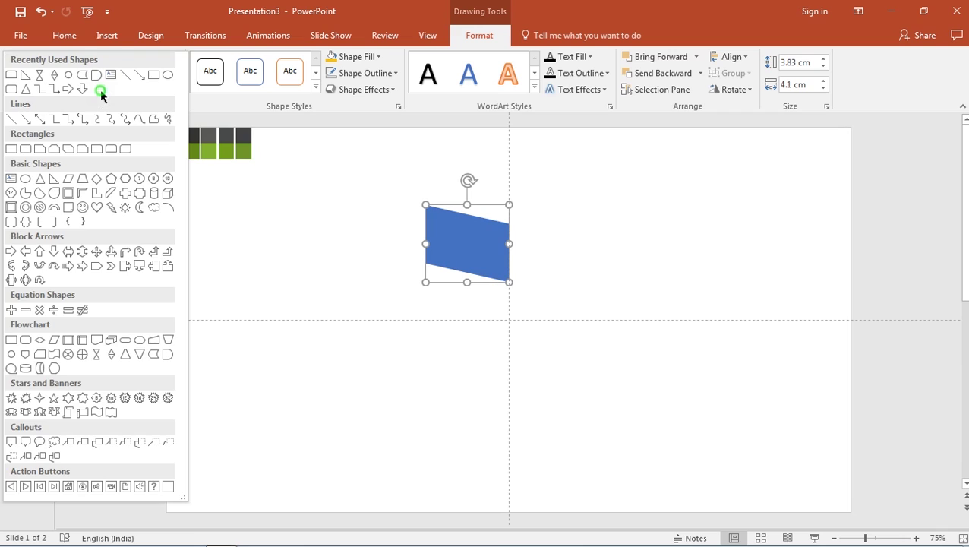
pyautogui.click(111, 149)
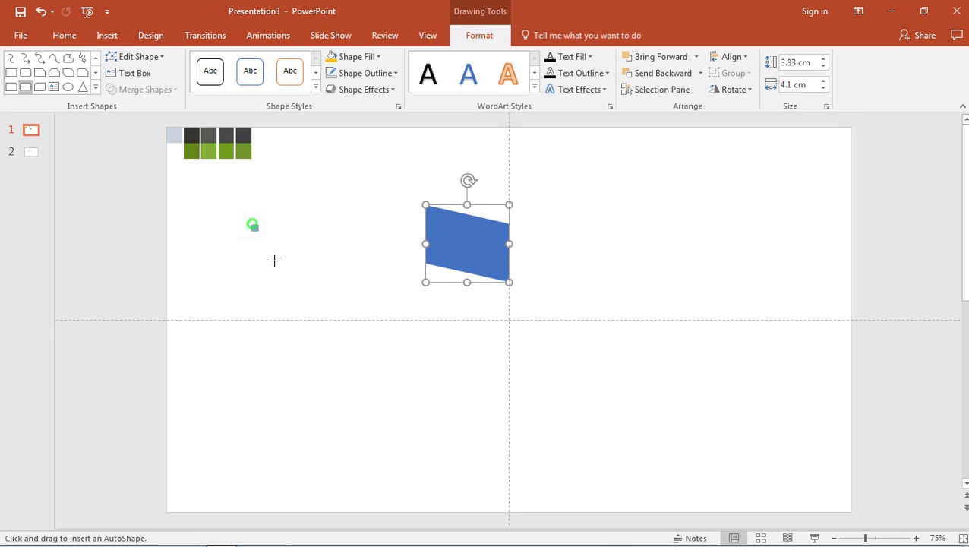
pyautogui.moveTo(251, 224); pyautogui.dragTo(341, 394)
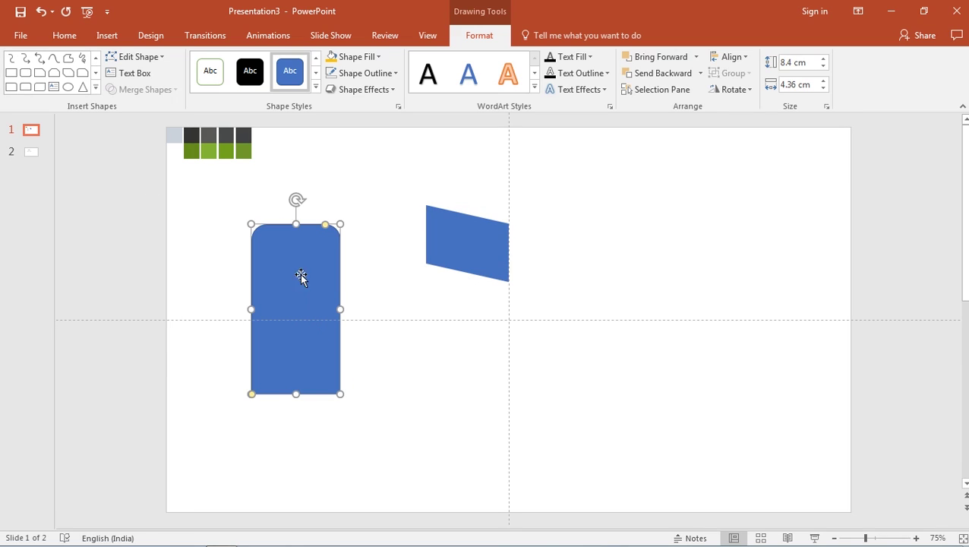
pyautogui.moveTo(327, 226); pyautogui.dragTo(264, 240)
# - Rotate it left 90°, fit it beside the band, and remove its outline
pyautogui.click(731, 90)
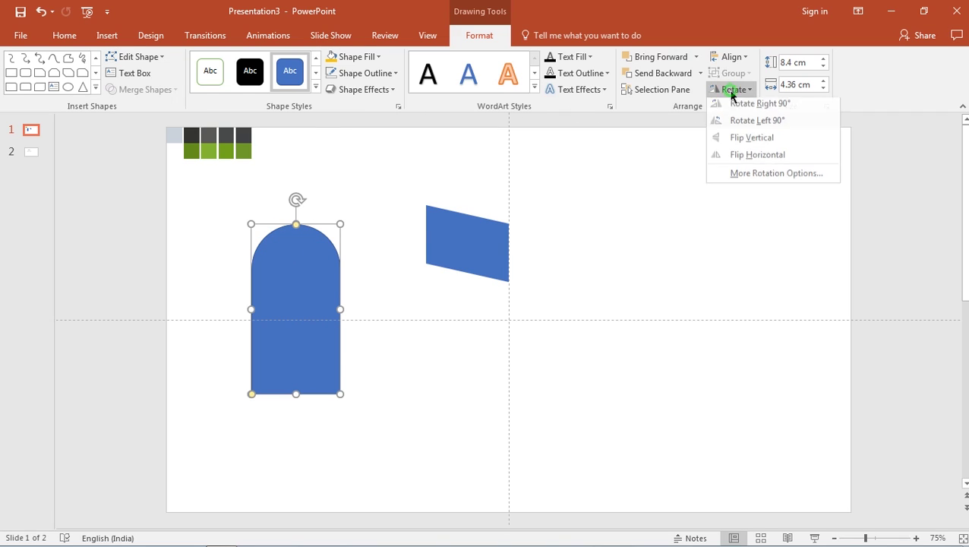
pyautogui.click(734, 127)
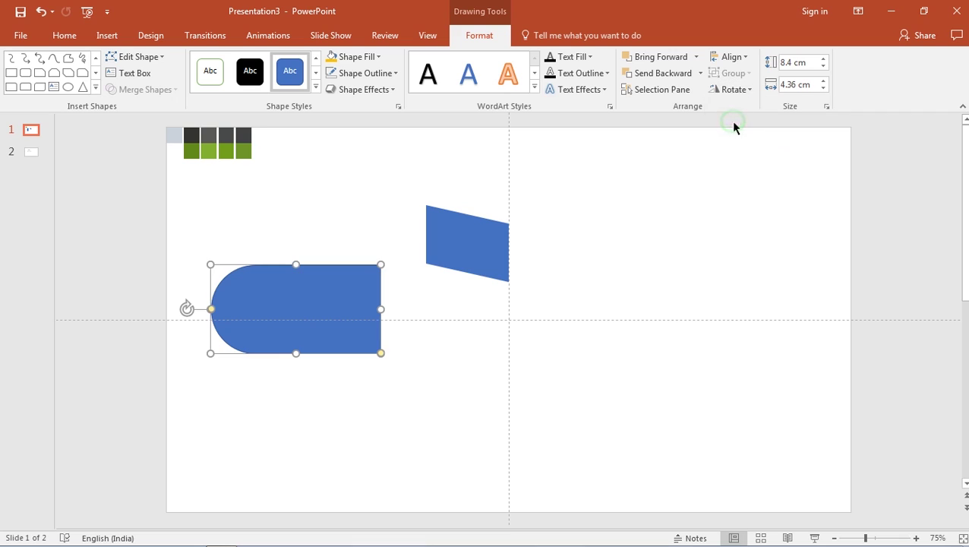
pyautogui.moveTo(324, 309); pyautogui.dragTo(373, 249)
pyautogui.moveTo(339, 293); pyautogui.dragTo(344, 263)
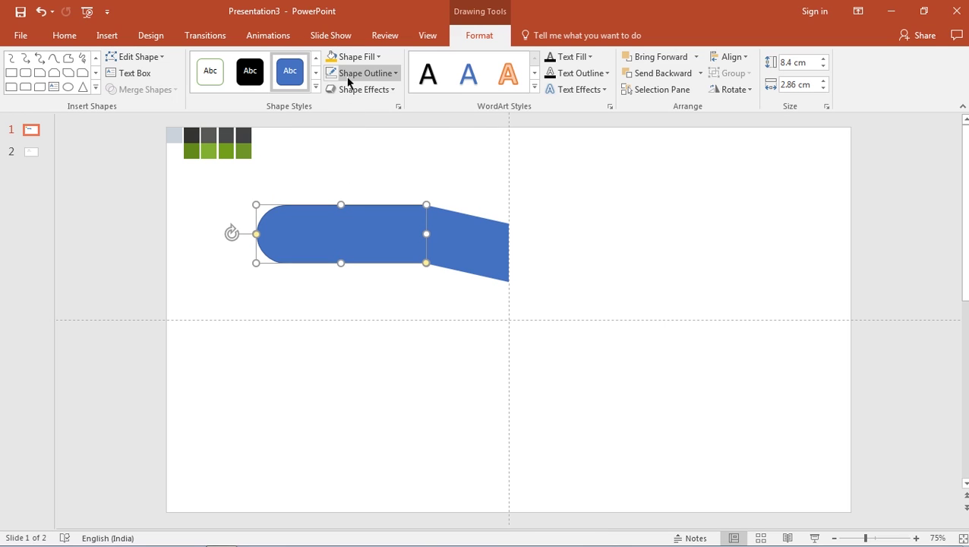
pyautogui.click(348, 76)
pyautogui.click(350, 199)
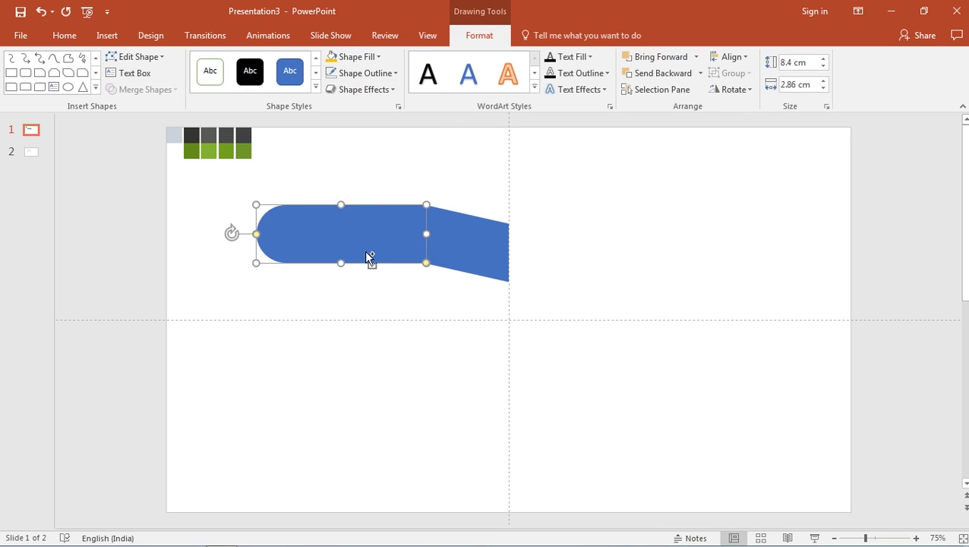
pyautogui.scroll(5, 370, 258)
pyautogui.click(368, 375)
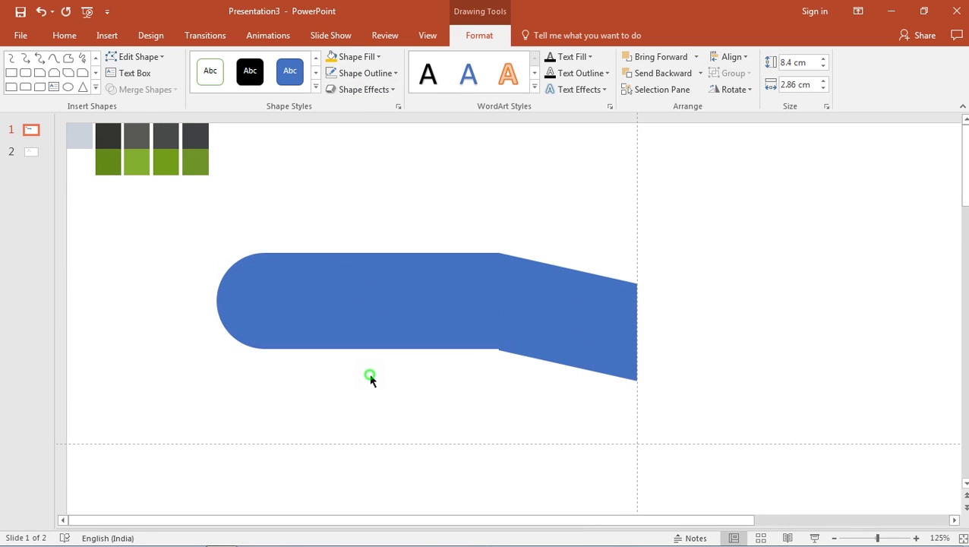
# - Thicken the rounded bar slightly toward the band's thickness
pyautogui.click(389, 316)
pyautogui.moveTo(357, 349); pyautogui.dragTo(358, 351)
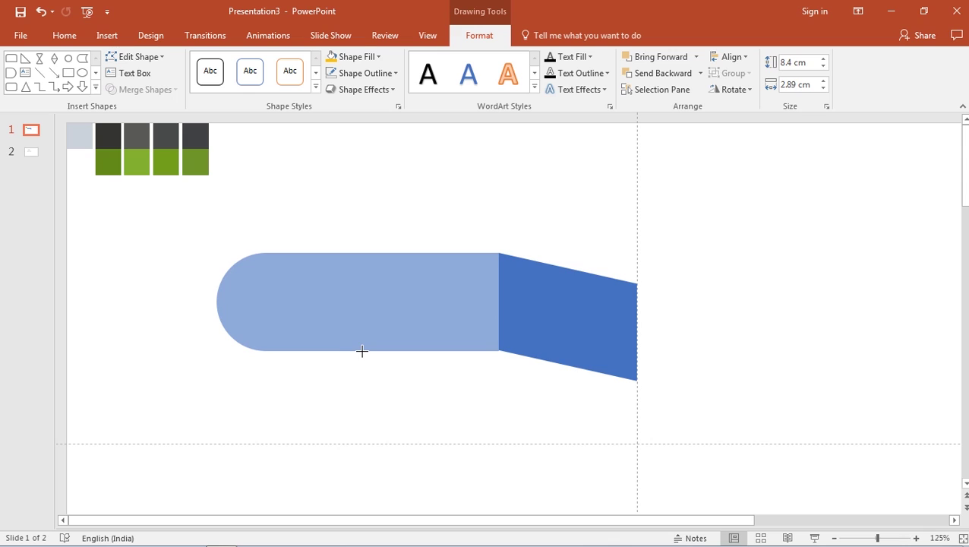
pyautogui.moveTo(367, 351); pyautogui.dragTo(368, 352)
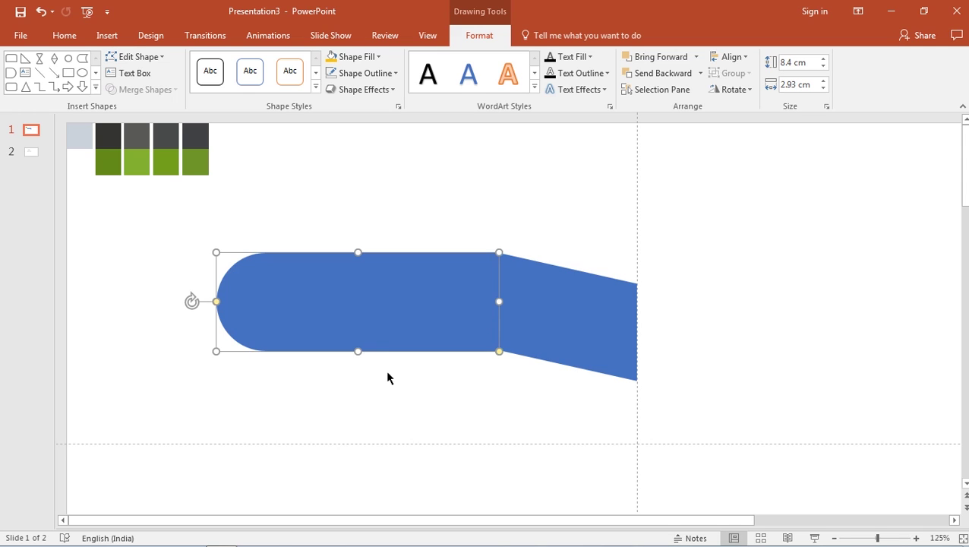
pyautogui.click(398, 385)
# - Resize the bar to 2.92 cm tall, level with the trapezoid's inner bottom corner
pyautogui.click(471, 315)
pyautogui.keyDown('ctrl'); pyautogui.scroll(2, 499, 382); pyautogui.keyUp('ctrl')
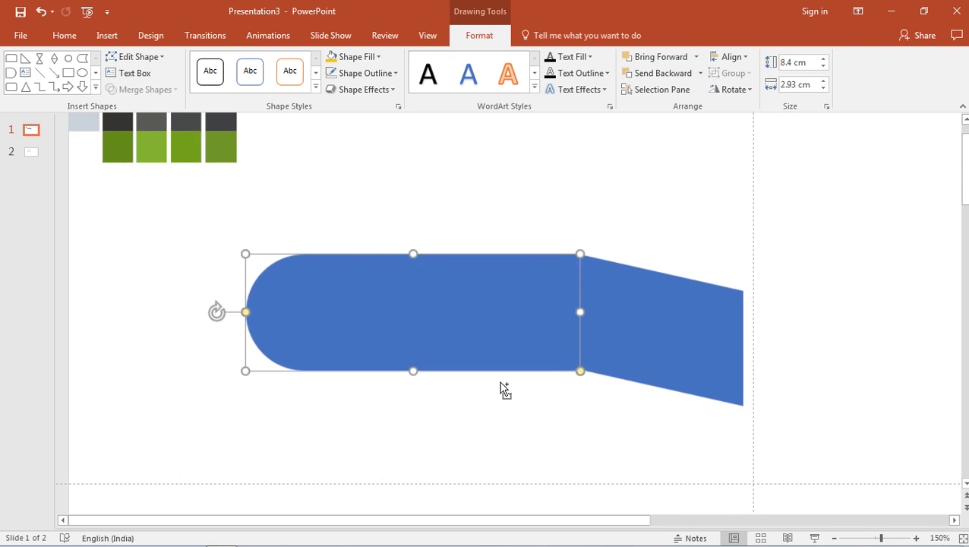
pyautogui.keyDown('ctrl'); pyautogui.scroll(5, 501, 387); pyautogui.keyUp('ctrl')
pyautogui.moveTo(461, 522); pyautogui.dragTo(499, 522)
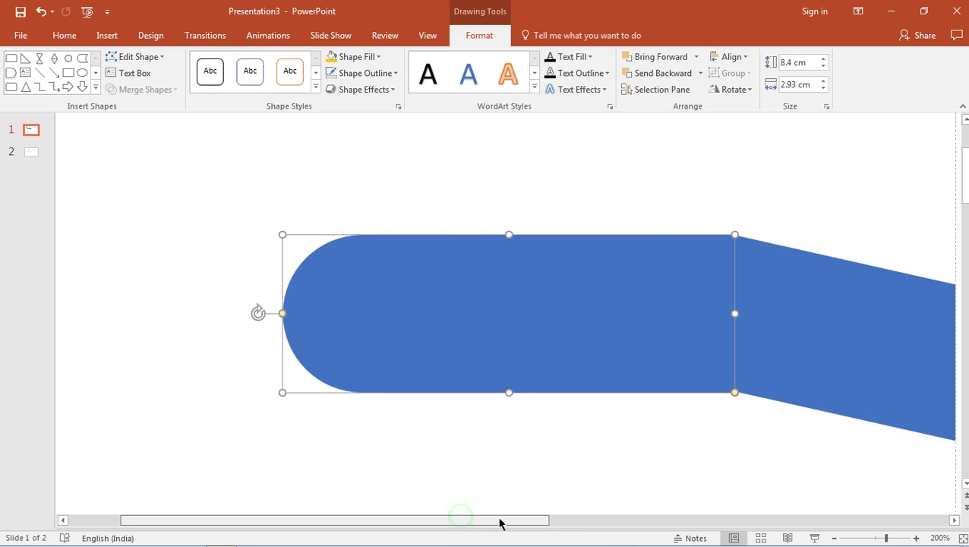
pyautogui.moveTo(430, 392); pyautogui.dragTo(540, 392)
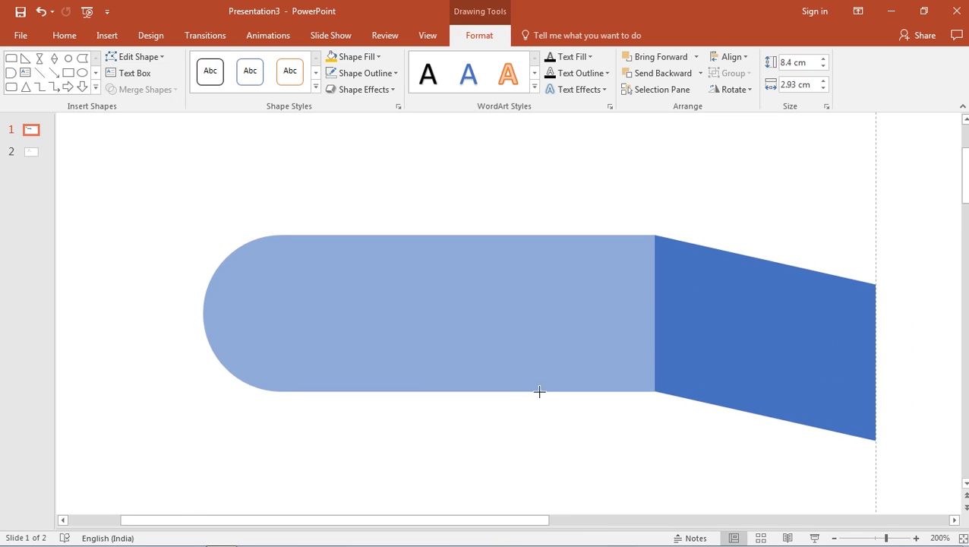
pyautogui.moveTo(604, 392); pyautogui.dragTo(603, 391)
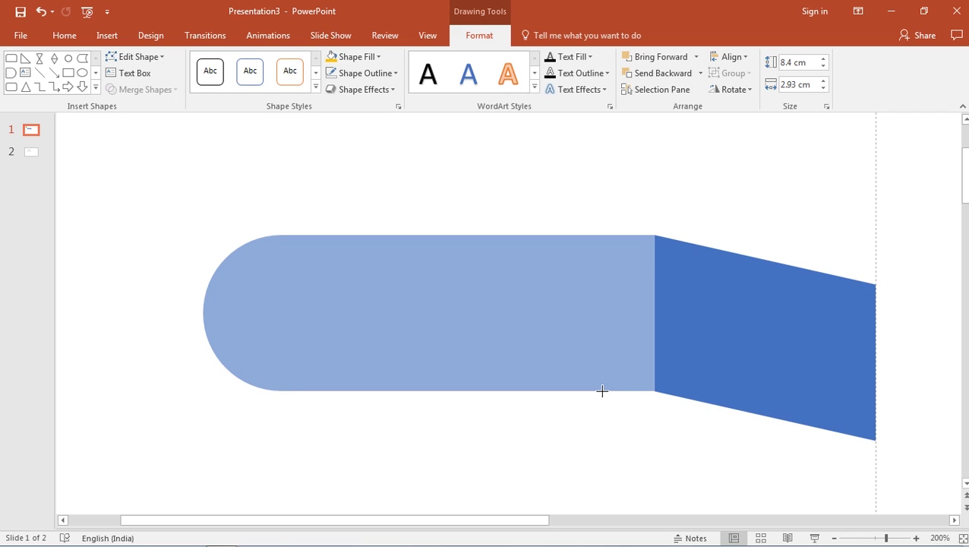
pyautogui.moveTo(600, 391); pyautogui.dragTo(598, 390)
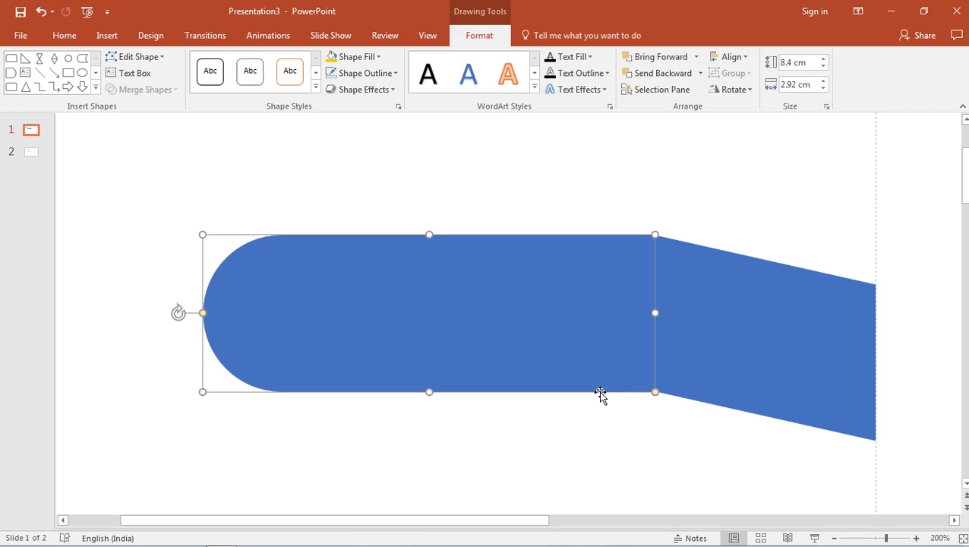
pyautogui.click(588, 444)
pyautogui.click(589, 326)
pyautogui.click(354, 57)
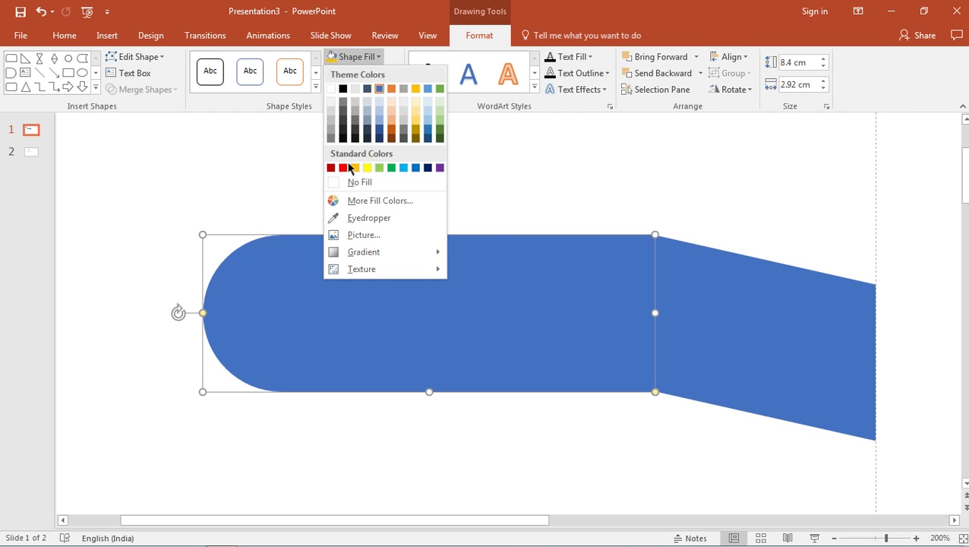
# - Fill the bar gold, narrow the trapezoid, and snap the bar against it
pyautogui.click(355, 168)
pyautogui.click(603, 182)
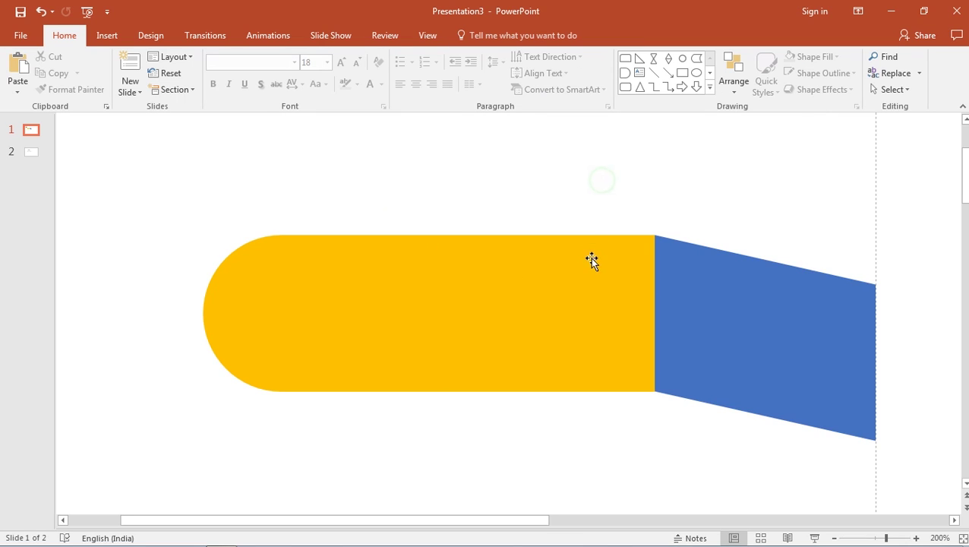
pyautogui.click(693, 328)
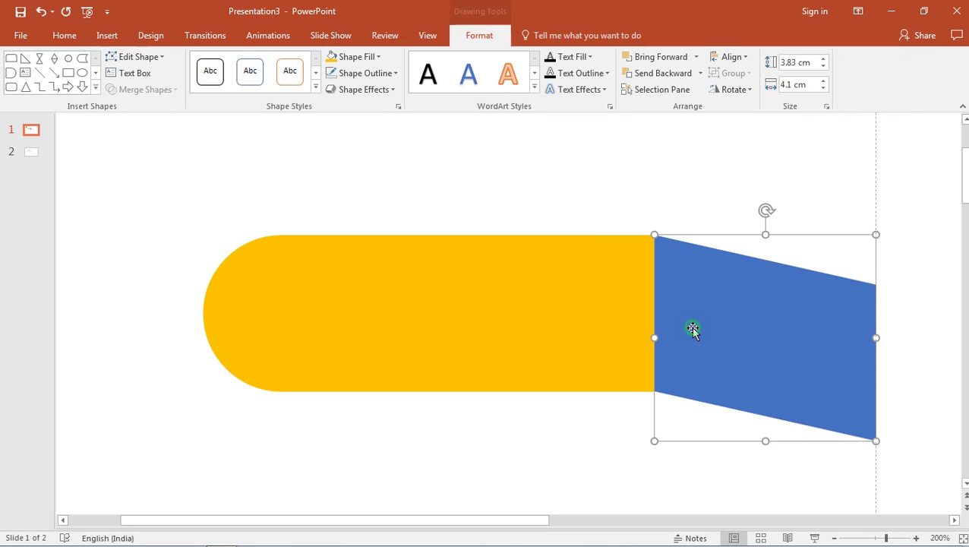
pyautogui.moveTo(654, 337); pyautogui.dragTo(682, 338)
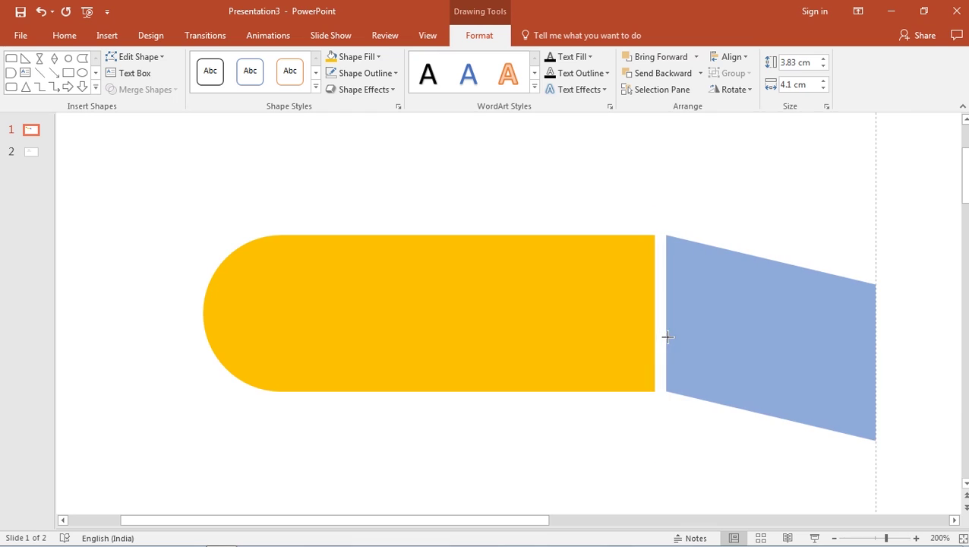
pyautogui.moveTo(567, 316); pyautogui.dragTo(591, 315)
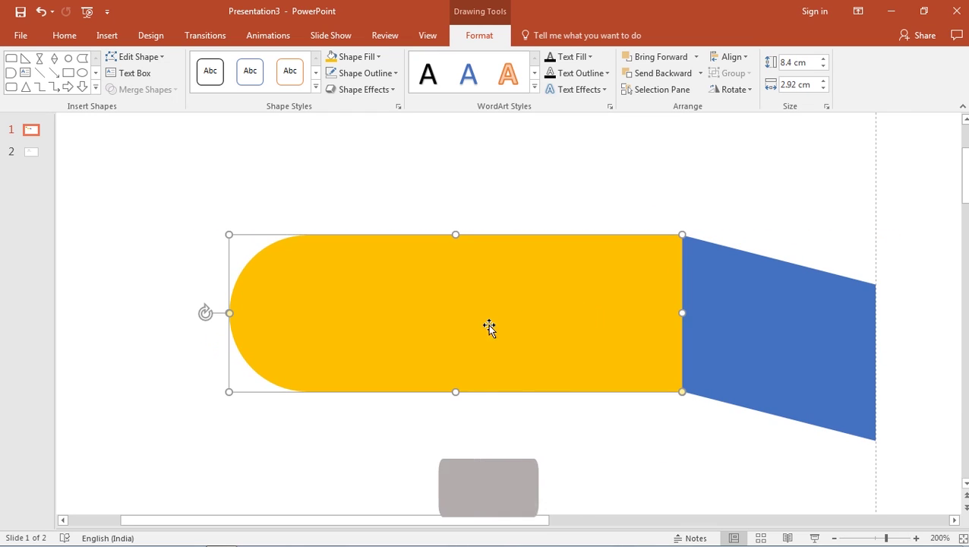
# - Union the bar and trapezoid into one 11.99 × 3.83 cm arm, then copy it below
pyautogui.click(417, 394)
pyautogui.scroll(-5, 417, 394)
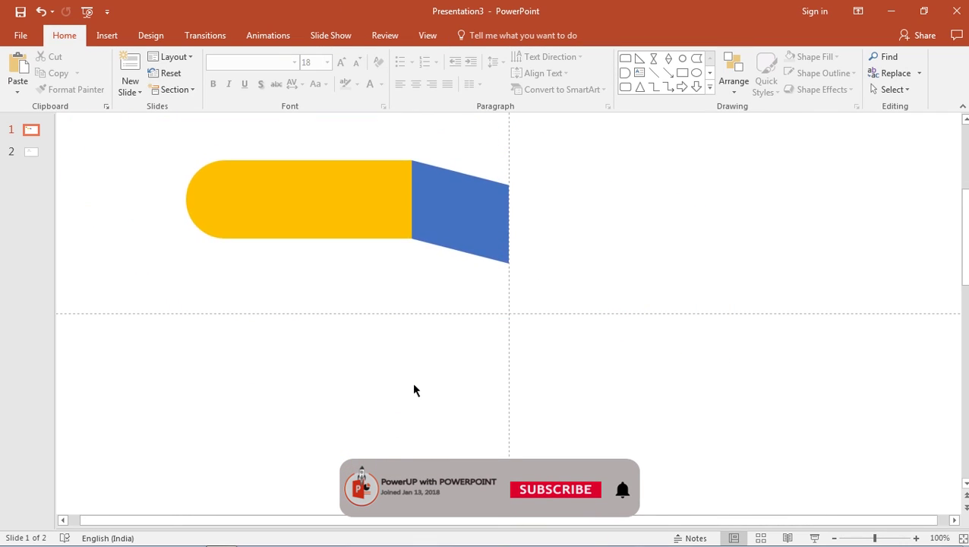
pyautogui.click(464, 228)
pyautogui.keyDown('ctrl'); pyautogui.click(398, 228); pyautogui.keyUp('ctrl')
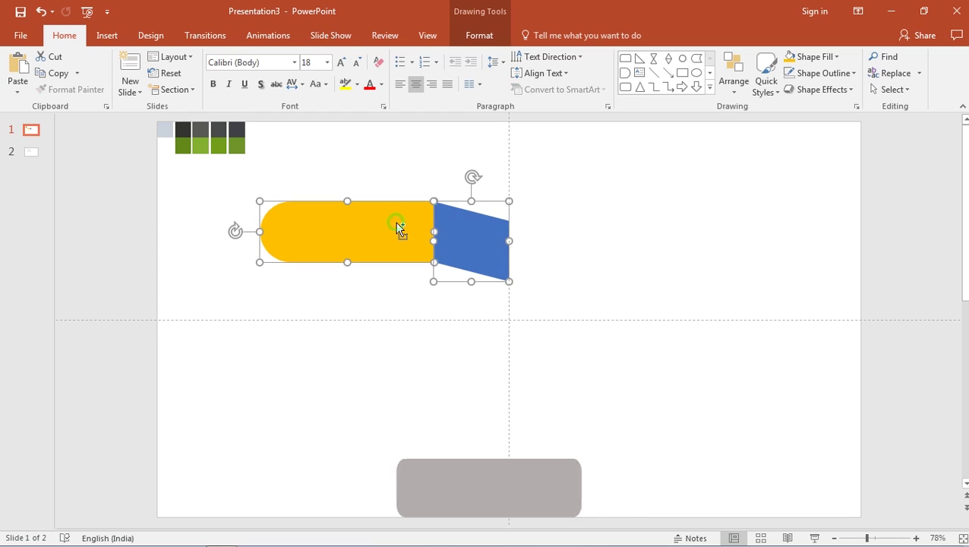
pyautogui.click(458, 44)
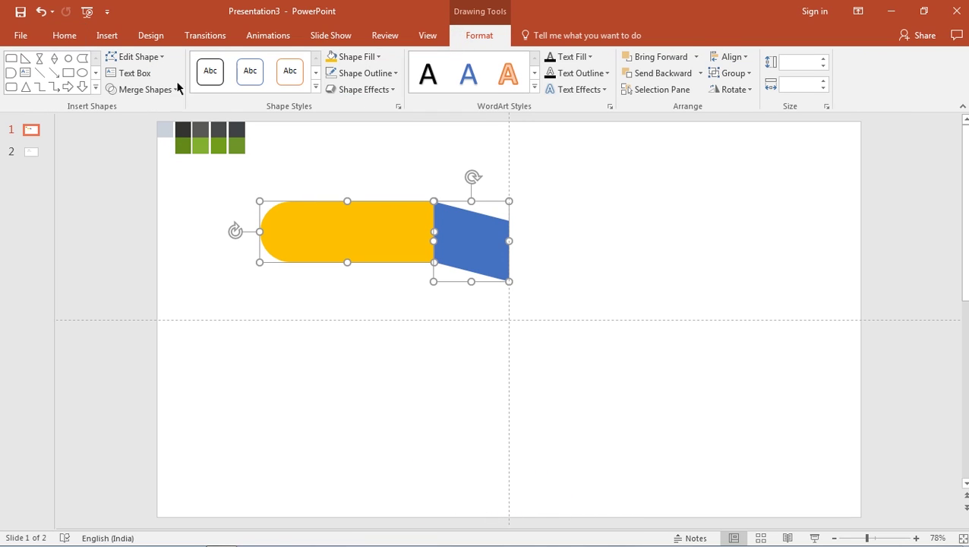
pyautogui.click(144, 89)
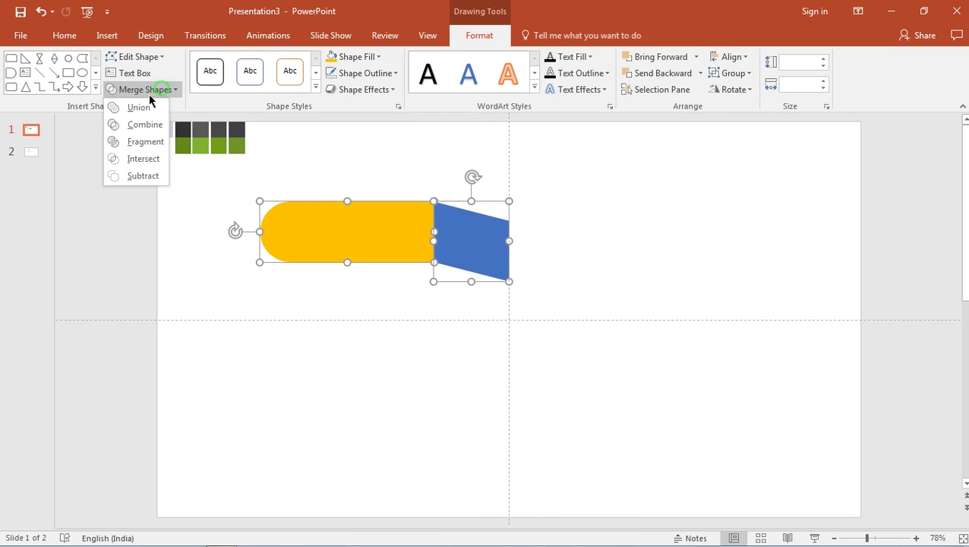
pyautogui.click(138, 109)
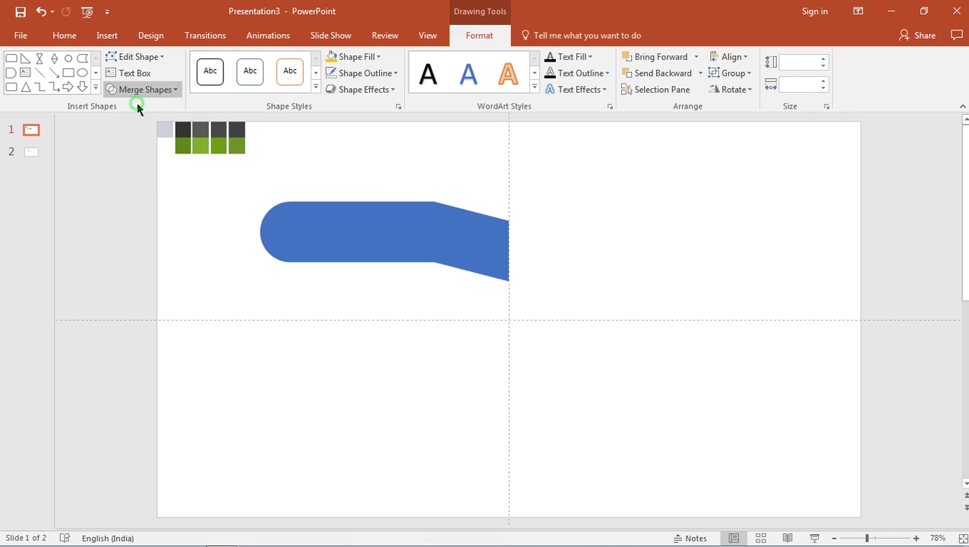
pyautogui.click(407, 339)
pyautogui.click(409, 228)
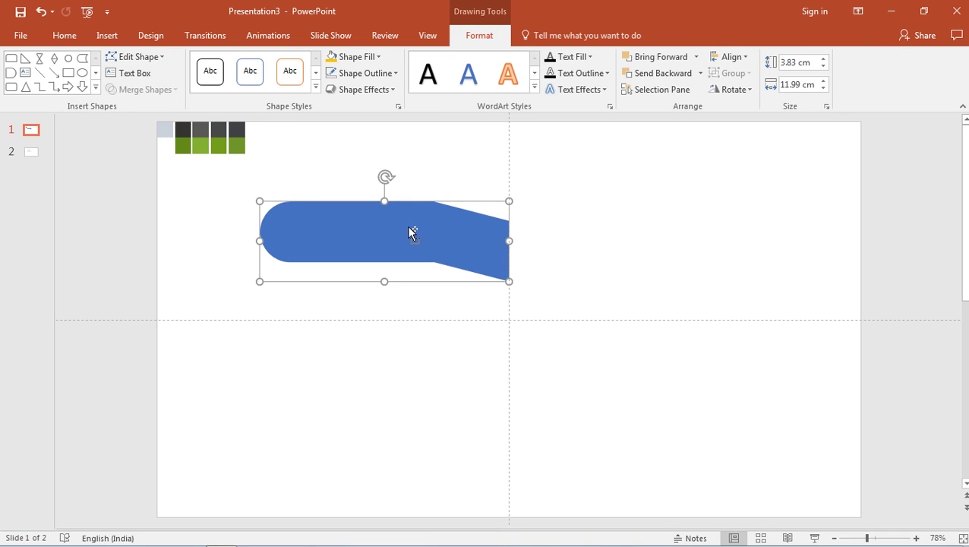
pyautogui.keyDown('ctrl'); pyautogui.moveTo(404, 225); pyautogui.dragTo(405, 286); pyautogui.keyUp('ctrl')
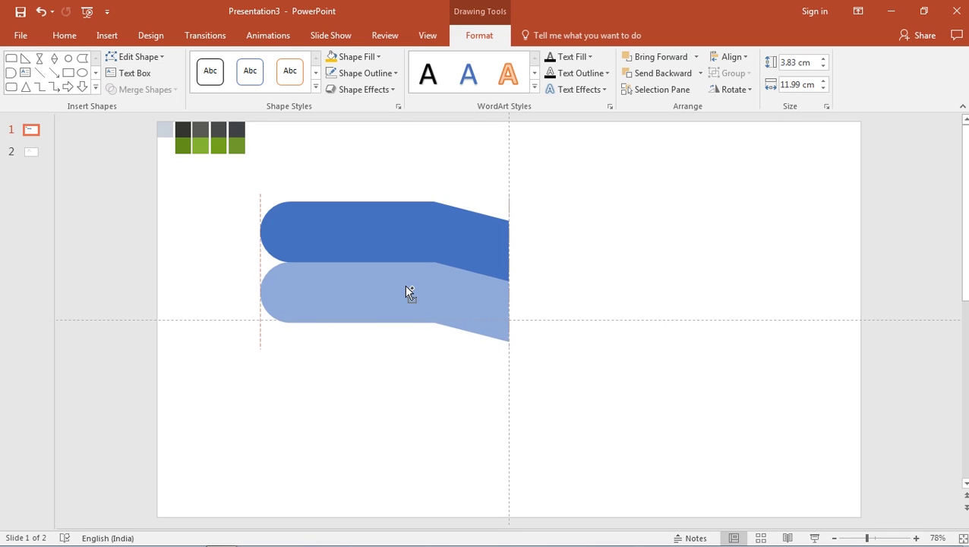
# - Add more copies downward to stack four arms, then select all four
pyautogui.click(384, 356)
pyautogui.click(385, 298)
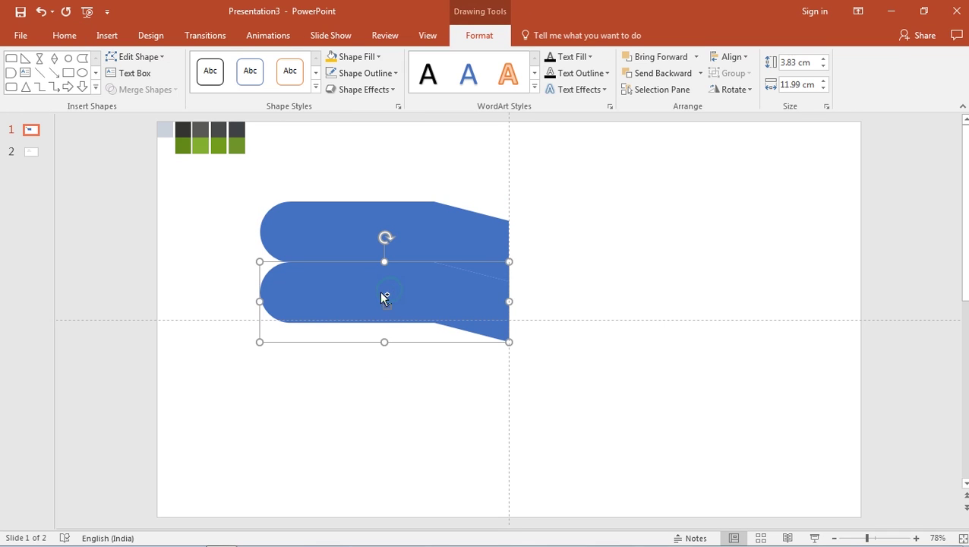
pyautogui.keyDown('ctrl'); pyautogui.moveTo(372, 285); pyautogui.dragTo(373, 404); pyautogui.keyUp('ctrl')
pyautogui.click(656, 360)
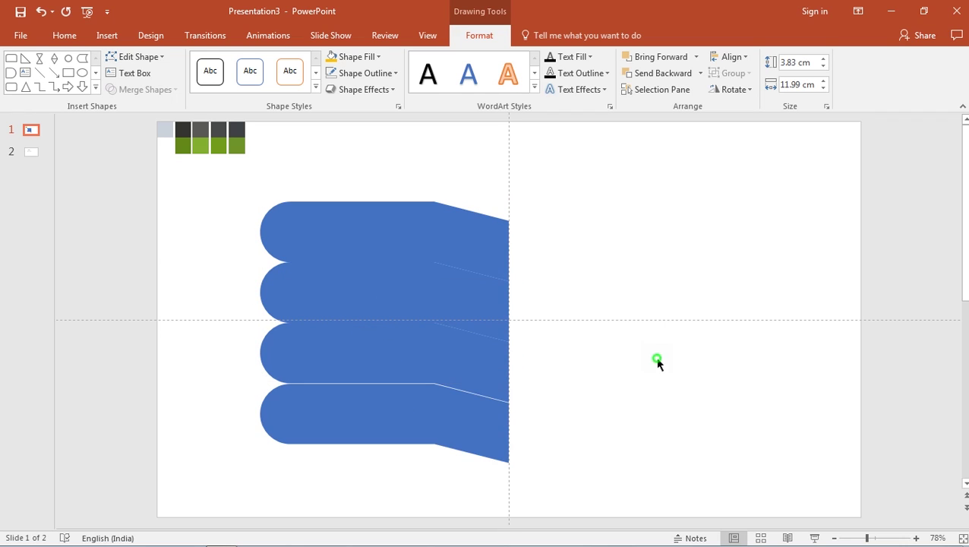
pyautogui.click(438, 401)
pyautogui.click(582, 357)
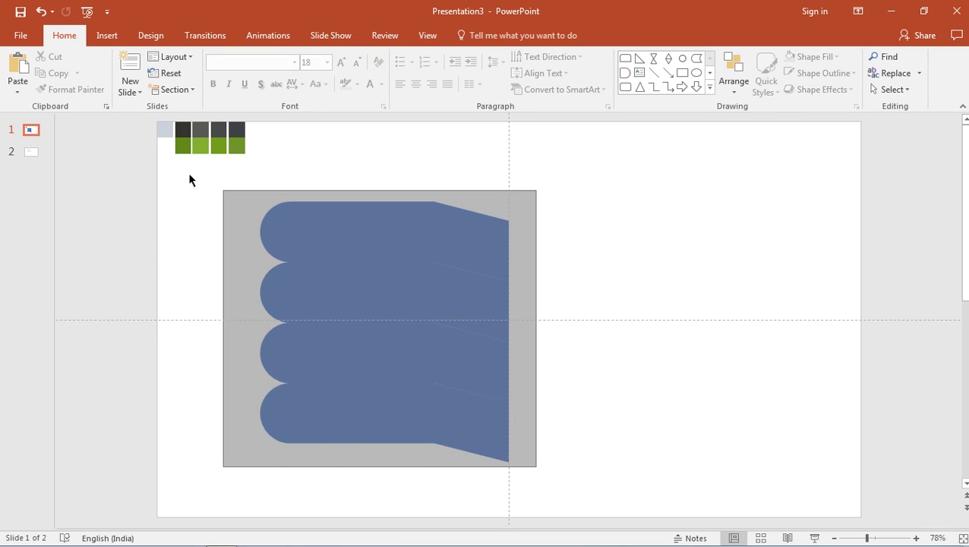
pyautogui.moveTo(535, 465); pyautogui.dragTo(190, 179)
# - Group the four arms, copy the group right, flip it horizontally and align it
pyautogui.rightClick(334, 226)
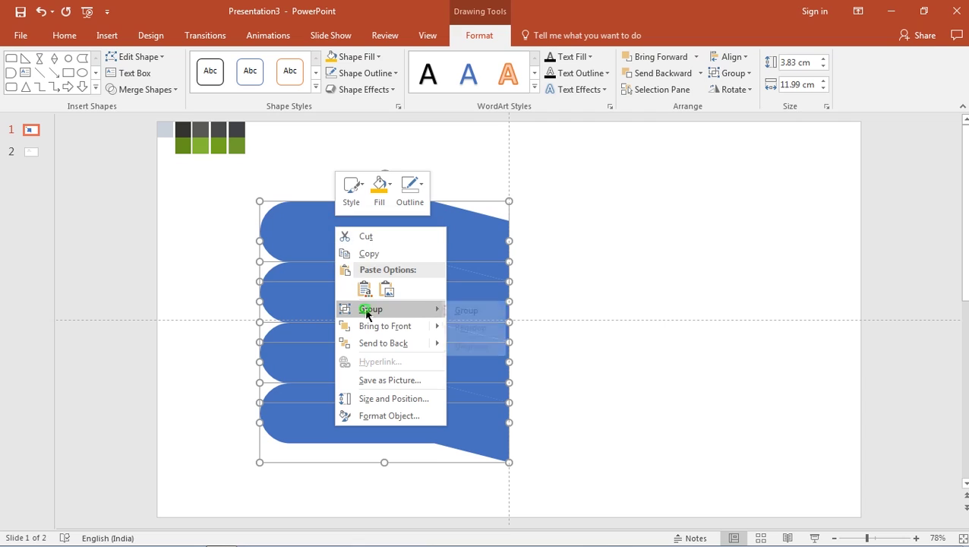
pyautogui.moveTo(394, 309)
pyautogui.click(471, 309)
pyautogui.moveTo(451, 249); pyautogui.dragTo(719, 255)
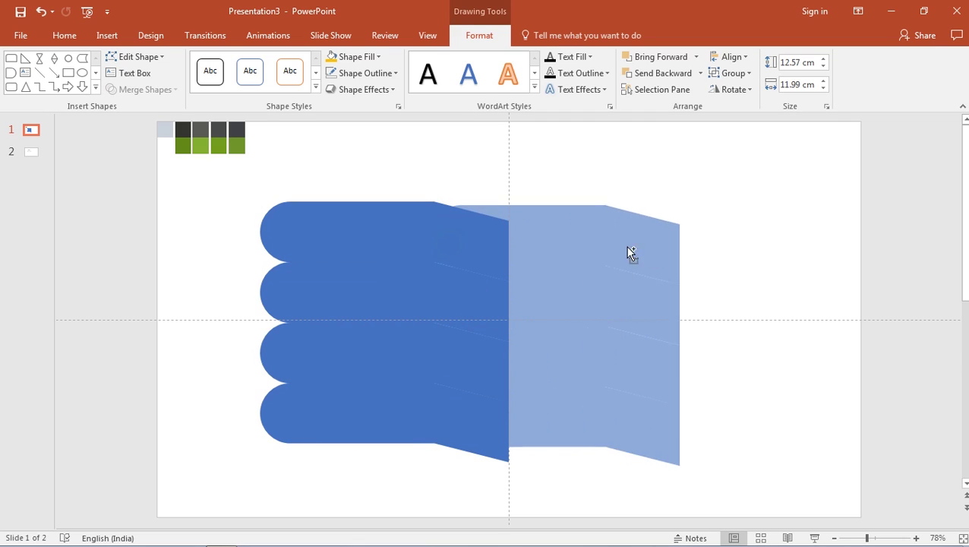
pyautogui.click(748, 91)
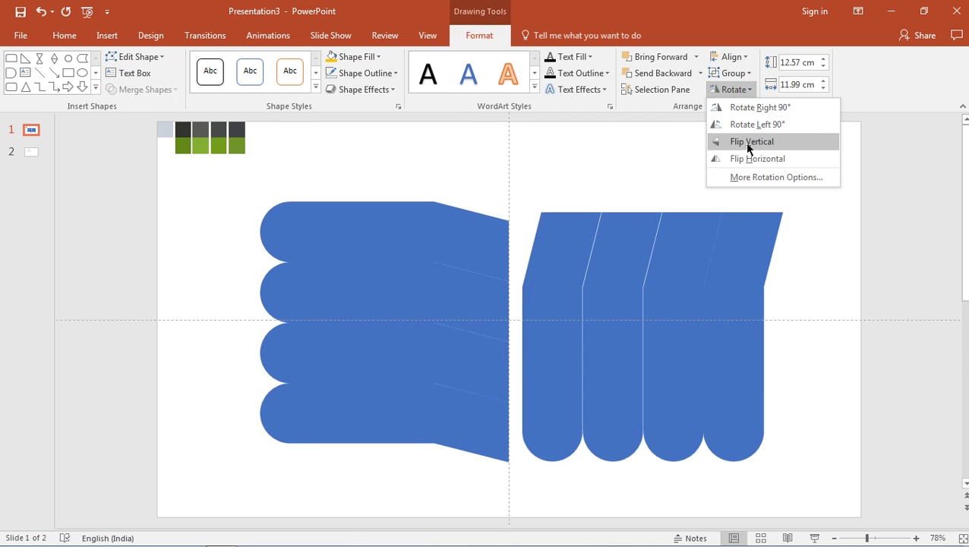
pyautogui.click(742, 158)
pyautogui.moveTo(637, 263); pyautogui.dragTo(622, 257)
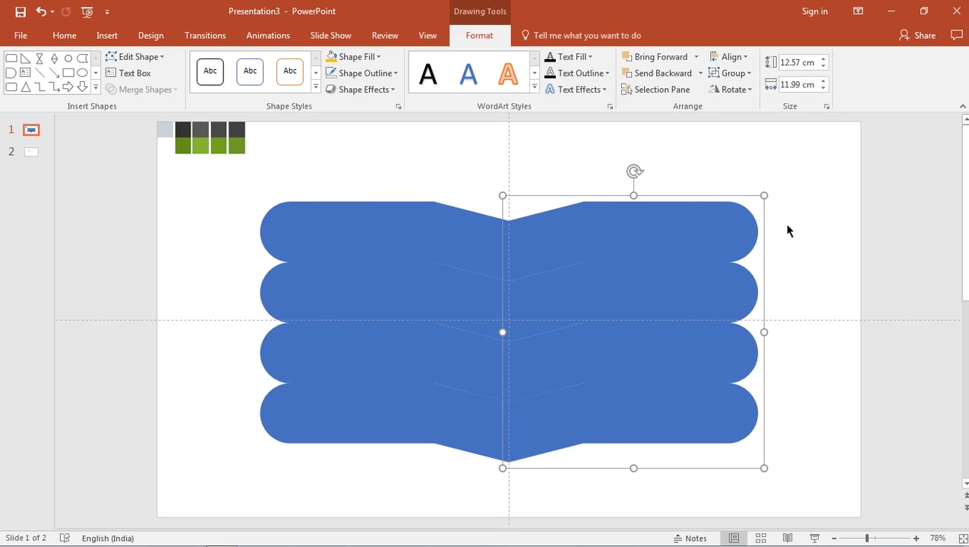
# - Ungroup both the right and left groups of arms
pyautogui.click(786, 226)
pyautogui.click(645, 231)
pyautogui.rightClick(647, 232)
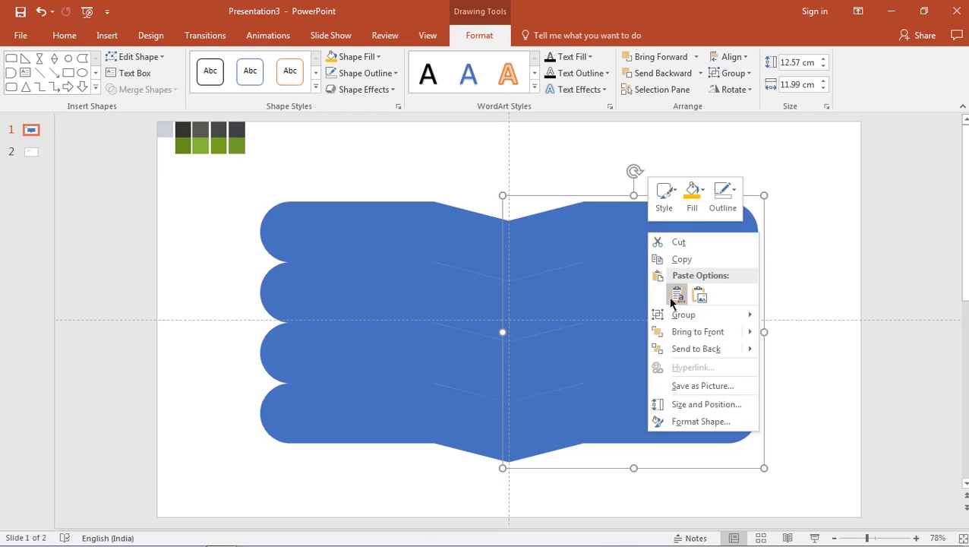
pyautogui.moveTo(675, 314)
pyautogui.click(787, 352)
pyautogui.click(412, 235)
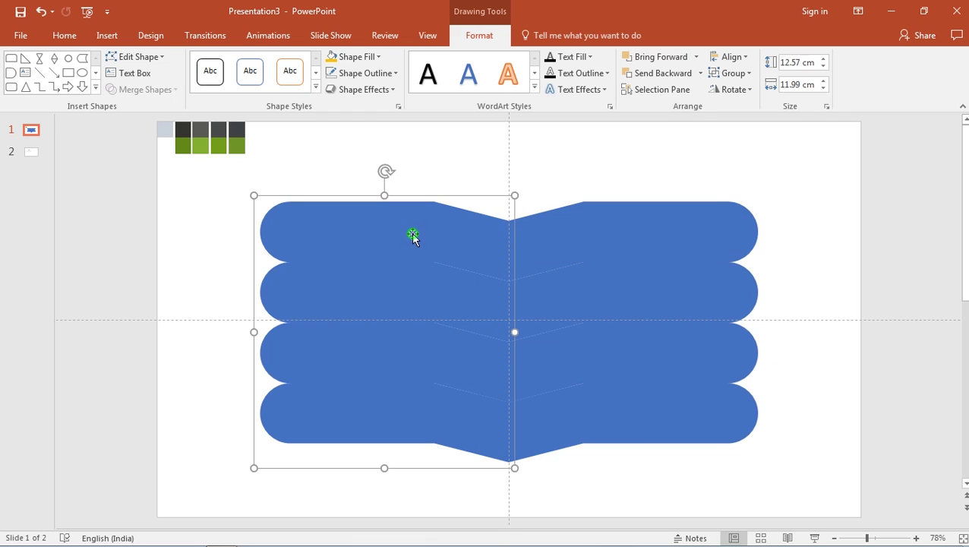
pyautogui.rightClick(413, 233)
pyautogui.moveTo(447, 316)
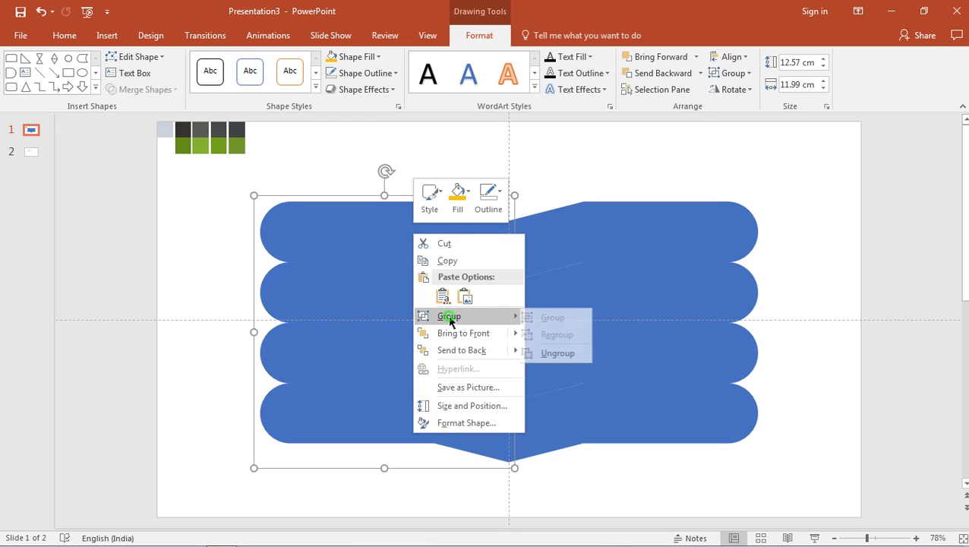
pyautogui.click(564, 348)
pyautogui.click(215, 284)
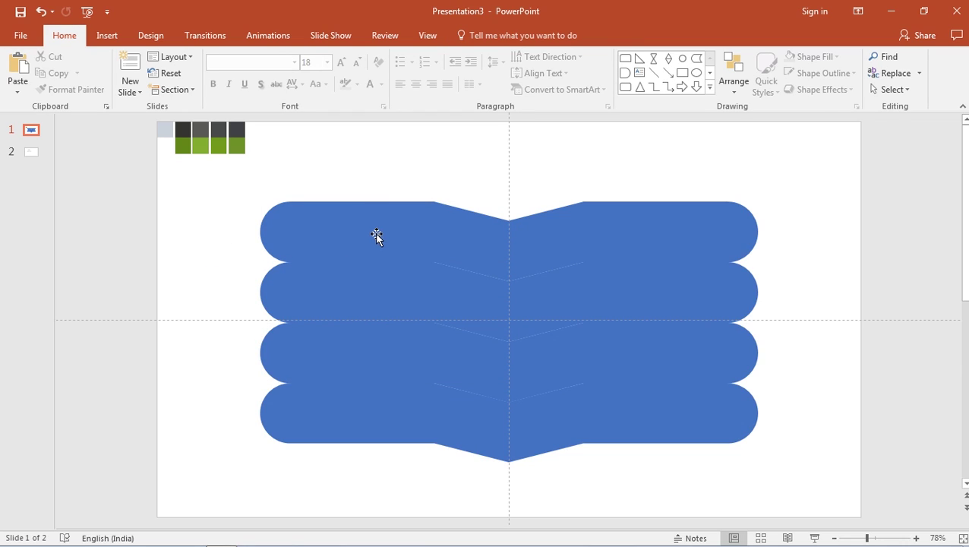
# - Give the slide background a radial gradient from the centre with fewer stops
pyautogui.rightClick(391, 155)
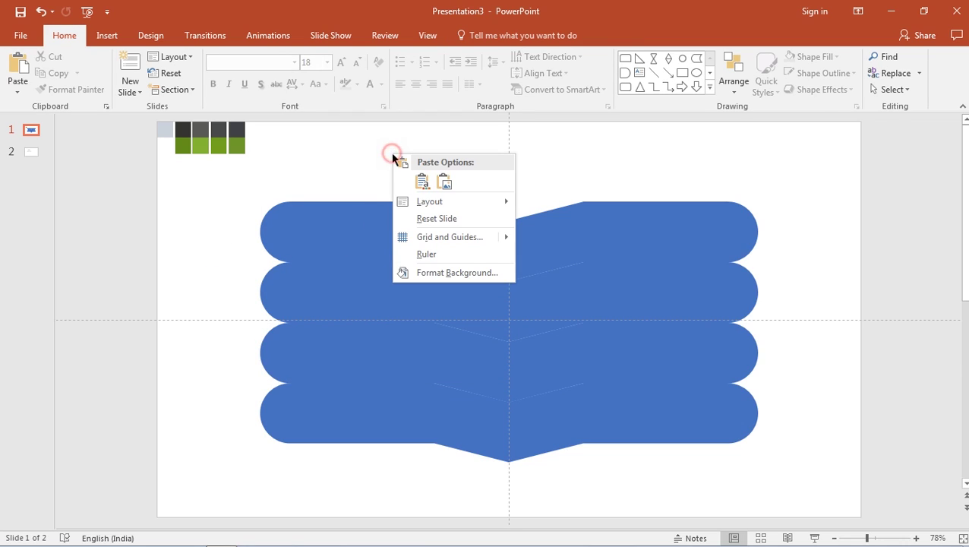
pyautogui.click(435, 275)
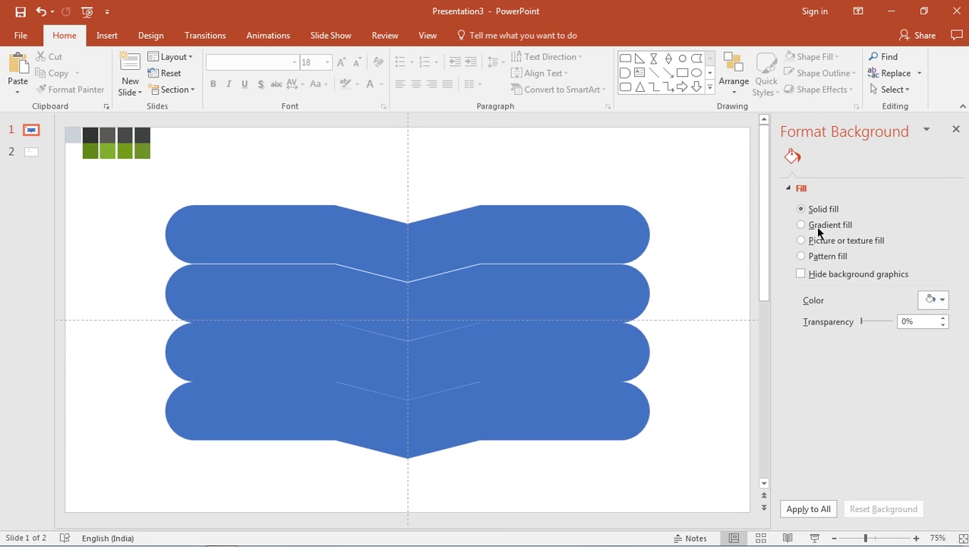
pyautogui.click(819, 230)
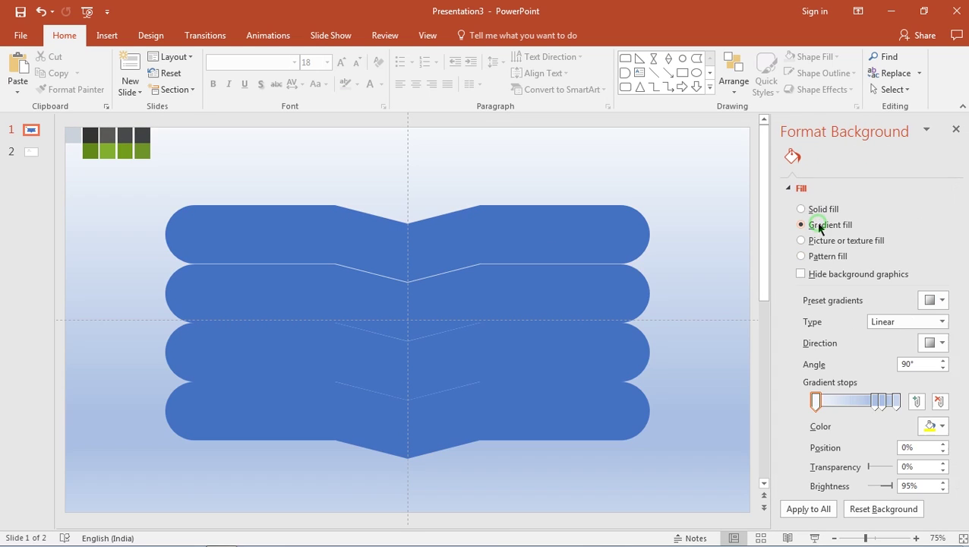
pyautogui.click(926, 323)
pyautogui.click(892, 348)
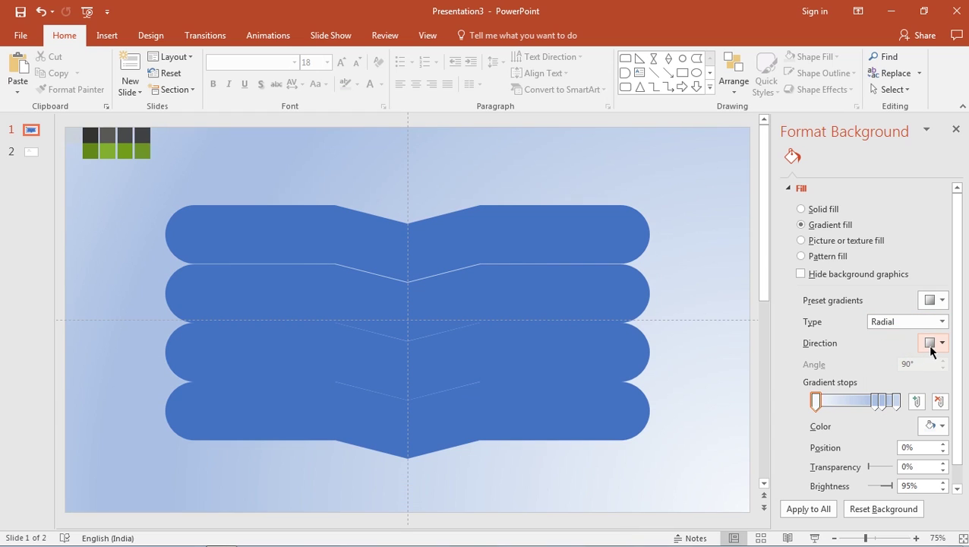
pyautogui.click(932, 348)
pyautogui.click(898, 370)
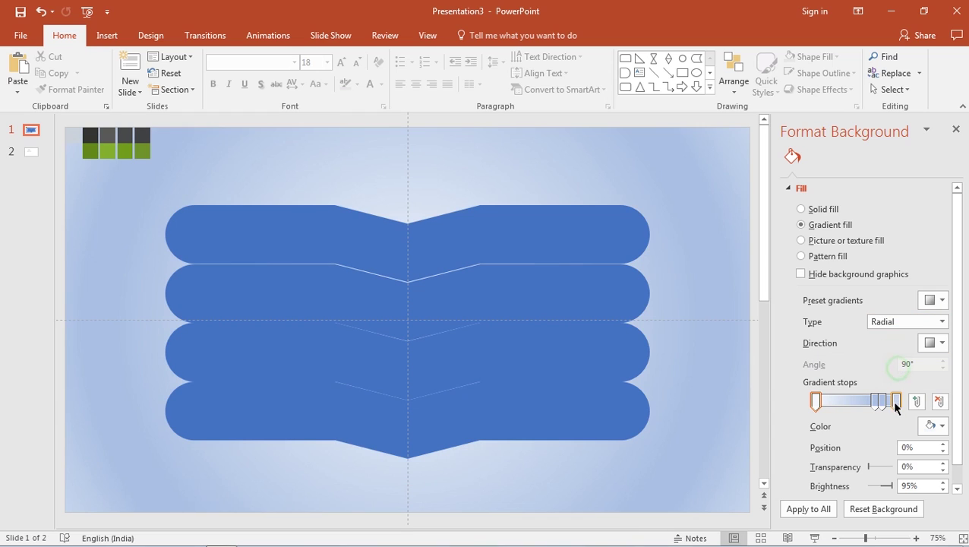
pyautogui.click(894, 402)
pyautogui.click(939, 402)
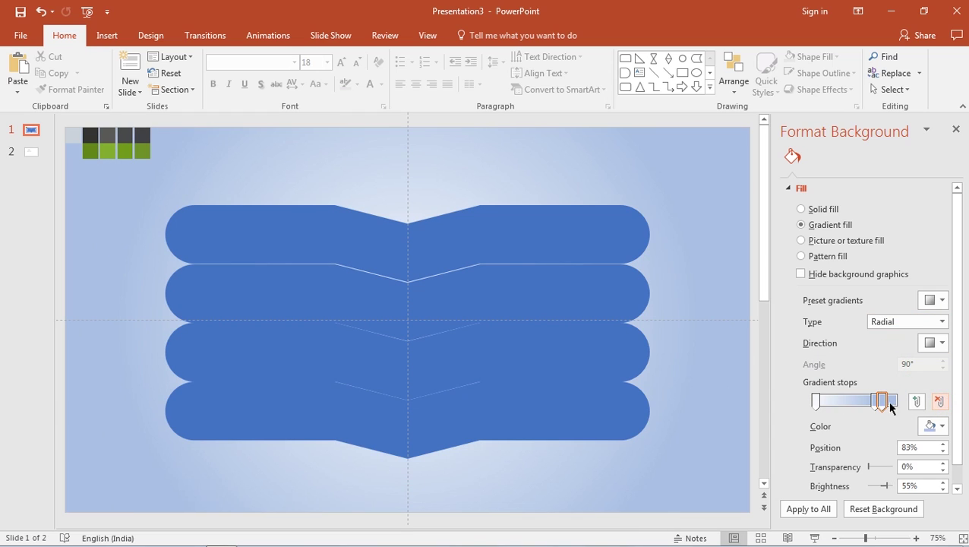
pyautogui.click(939, 403)
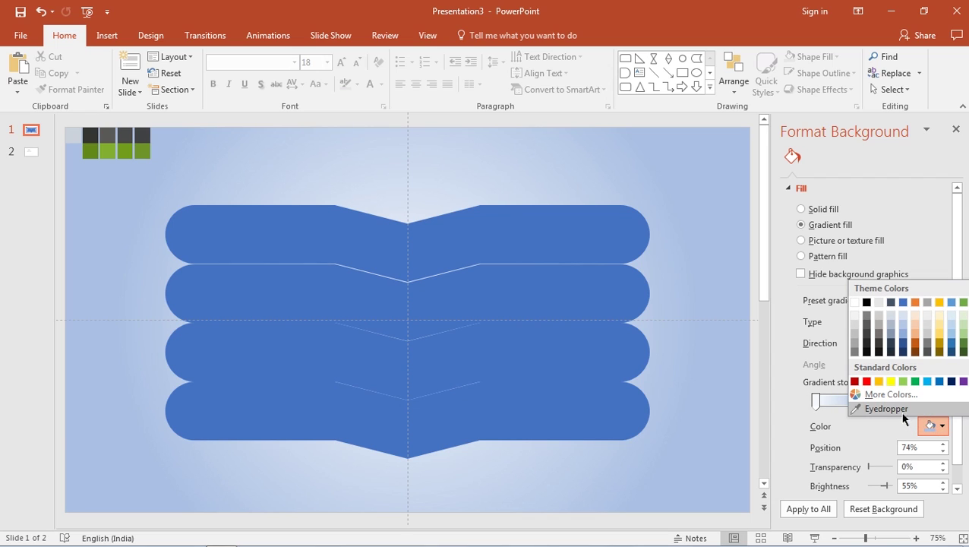
# - Colour the gradient stop with the sampled grey swatch and move it toward the middle
pyautogui.click(933, 426)
pyautogui.click(902, 414)
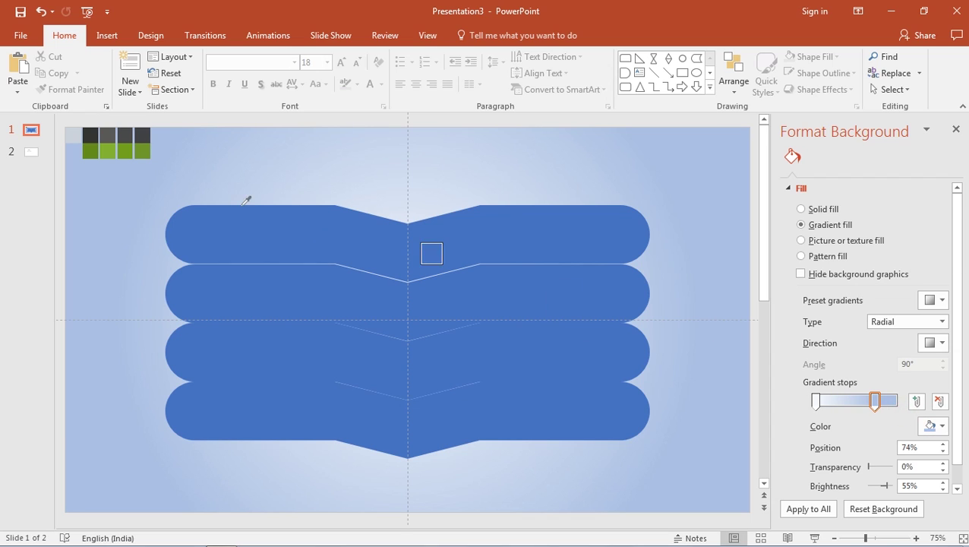
pyautogui.click(77, 131)
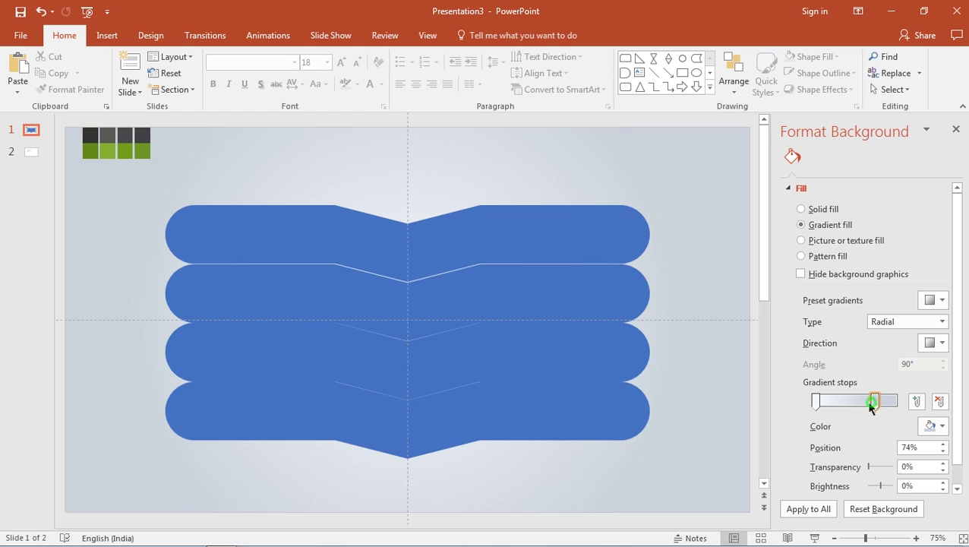
pyautogui.moveTo(871, 407); pyautogui.dragTo(855, 407)
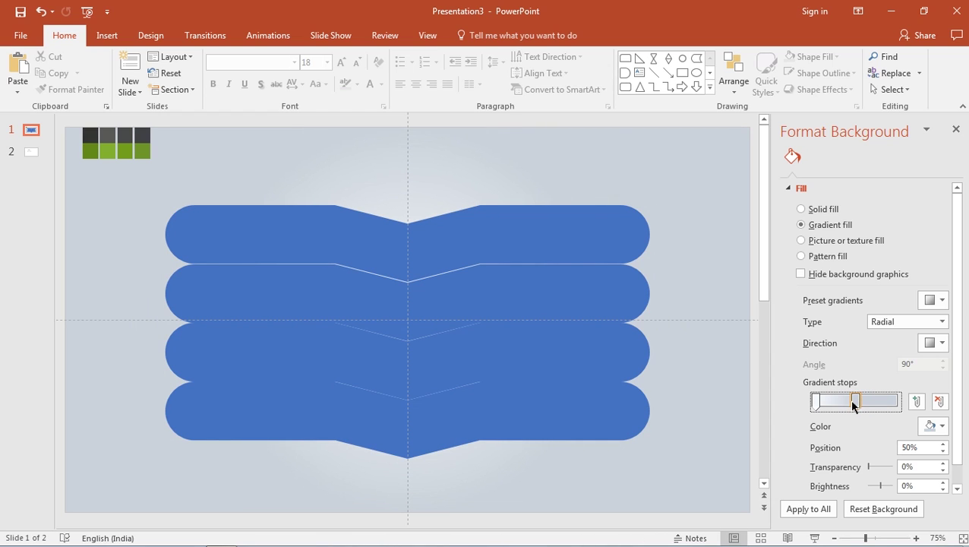
pyautogui.click(956, 129)
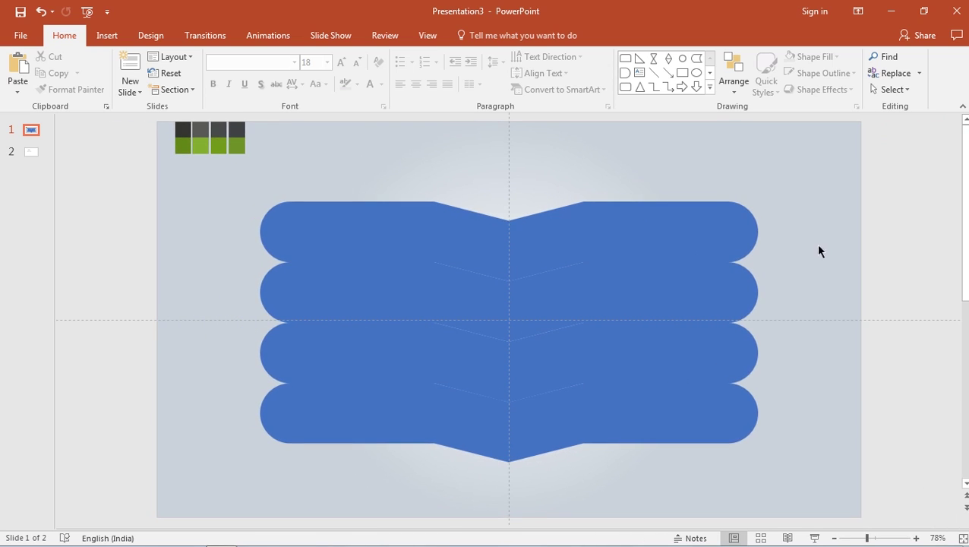
# - Open Format Shape for the top-left band and make its gradient fill Linear
pyautogui.click(340, 222)
pyautogui.rightClick(338, 221)
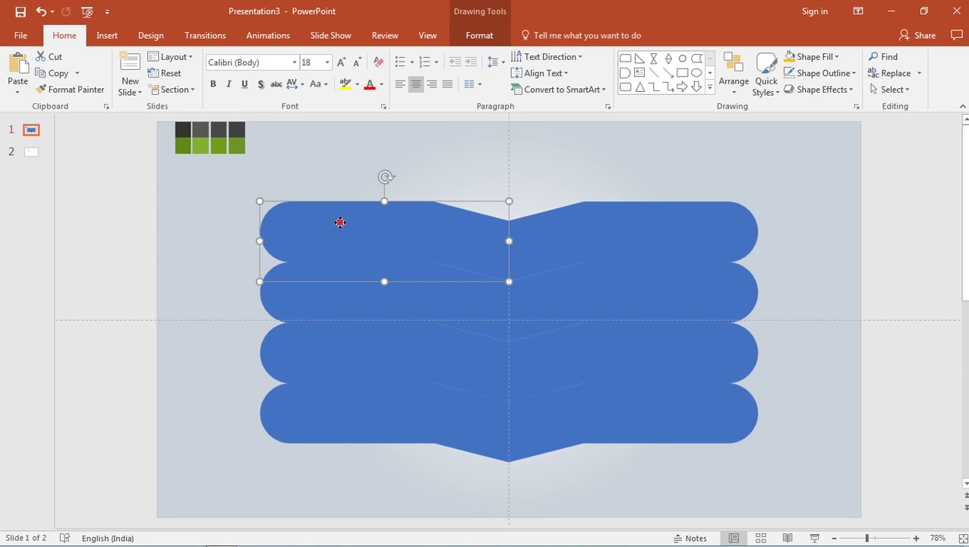
pyautogui.click(387, 462)
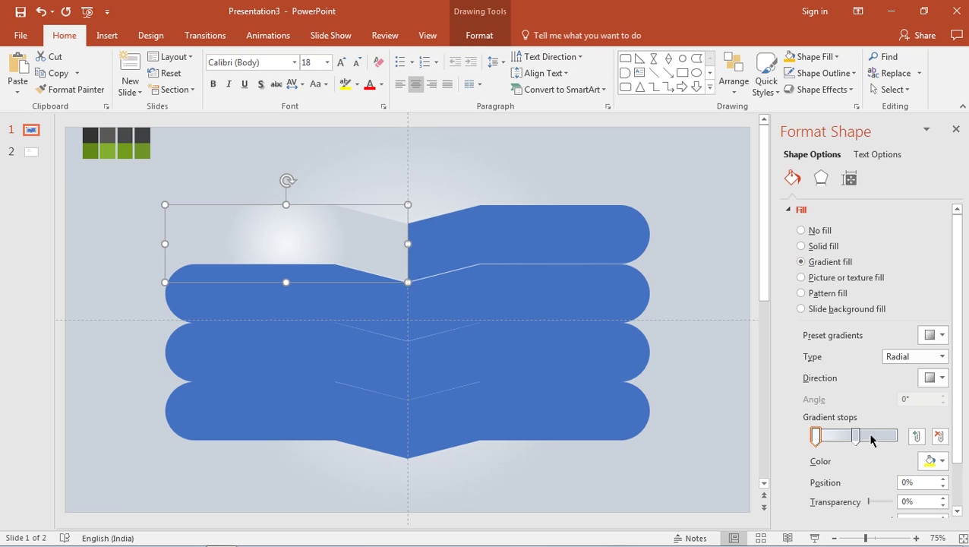
pyautogui.click(936, 357)
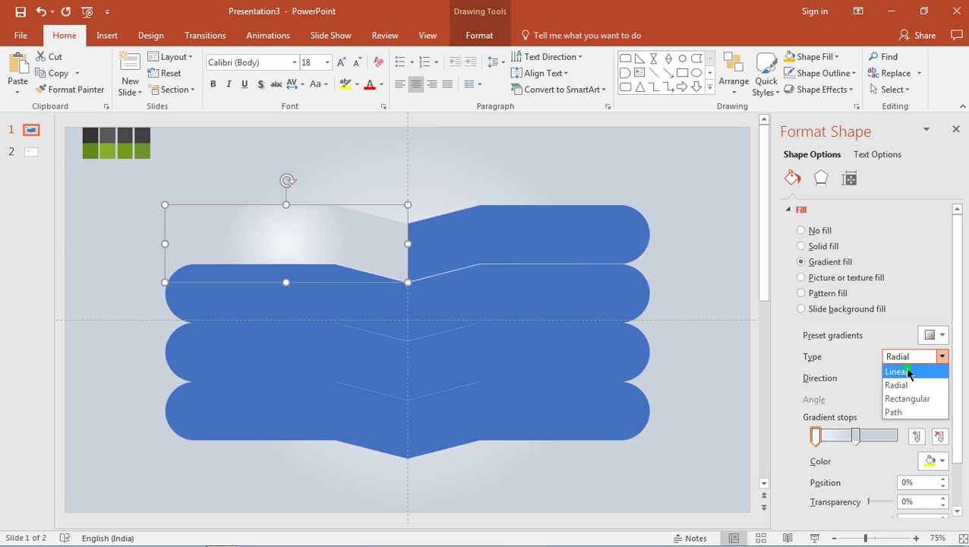
pyautogui.click(907, 371)
pyautogui.click(943, 395)
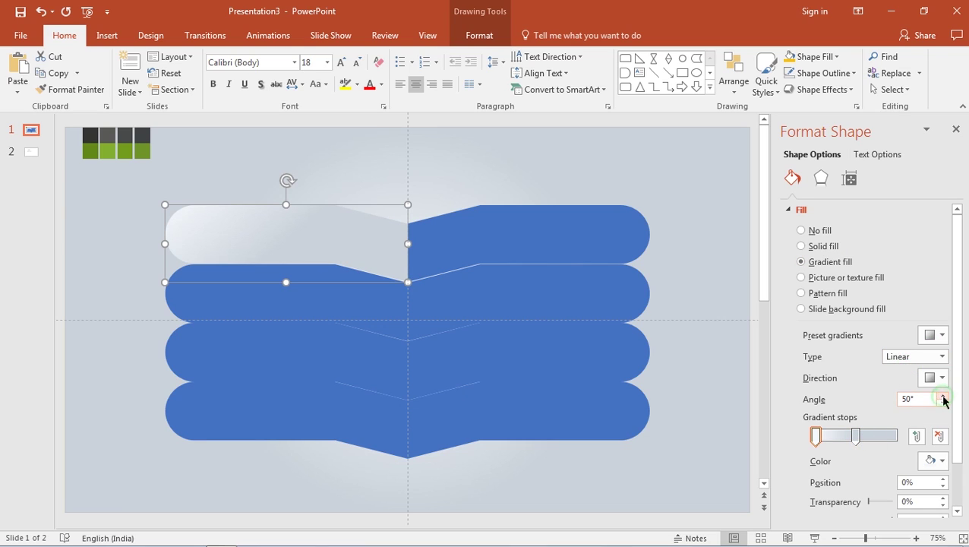
# - Add two gradient stops, eyedrop a dark swatch for the end stop, and set the angle to 0°
pyautogui.click(873, 437)
pyautogui.click(892, 436)
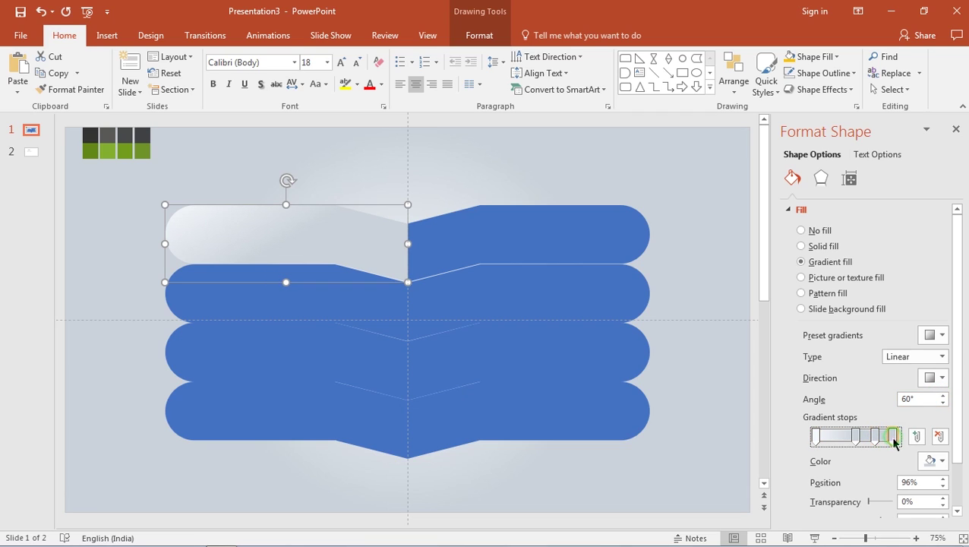
pyautogui.click(932, 461)
pyautogui.click(904, 444)
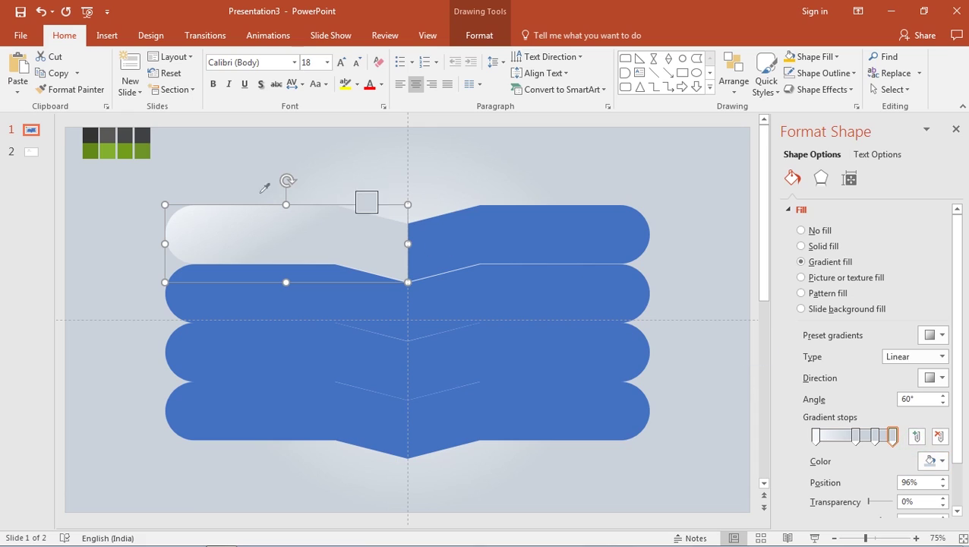
pyautogui.click(89, 135)
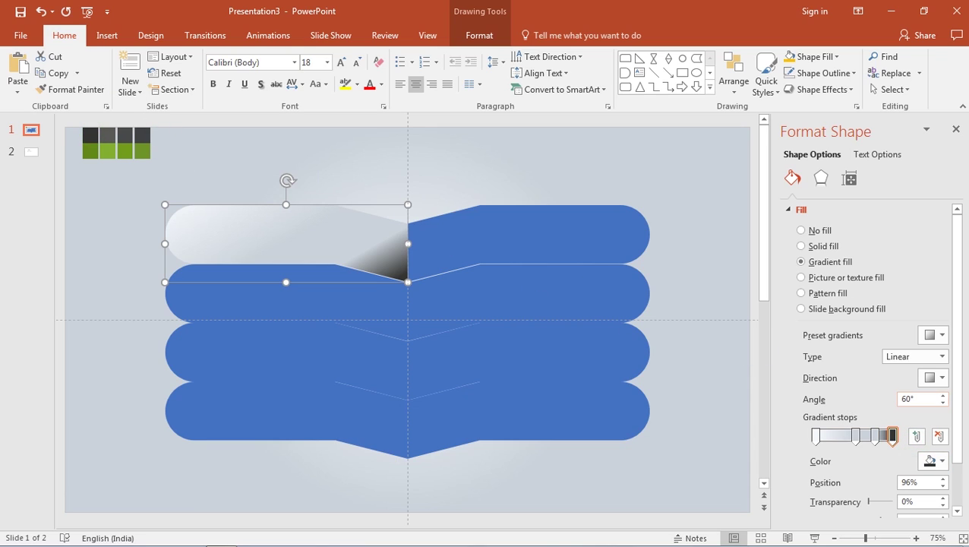
pyautogui.click(944, 396)
pyautogui.click(944, 403)
pyautogui.click(944, 403)
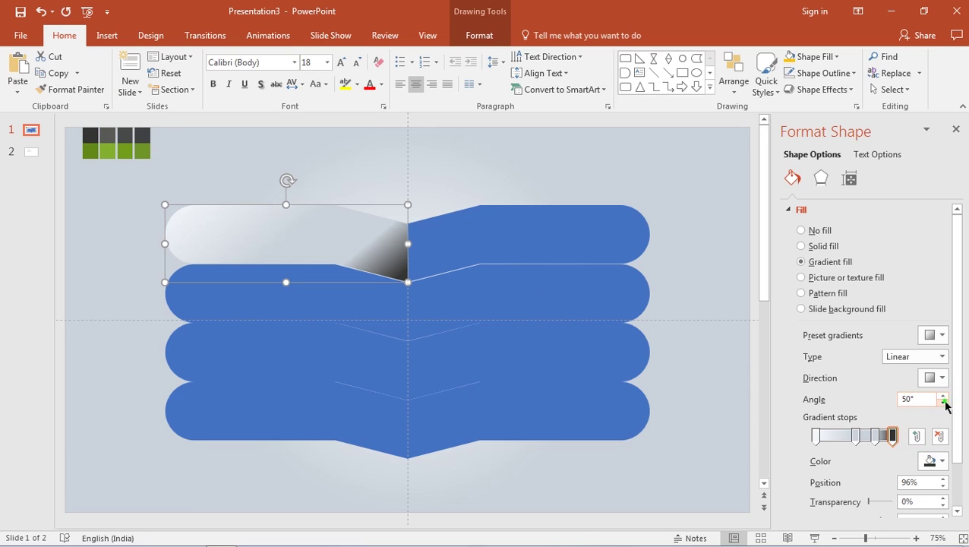
pyautogui.click(944, 402)
pyautogui.click(944, 403)
pyautogui.click(944, 403)
pyautogui.click(944, 403)
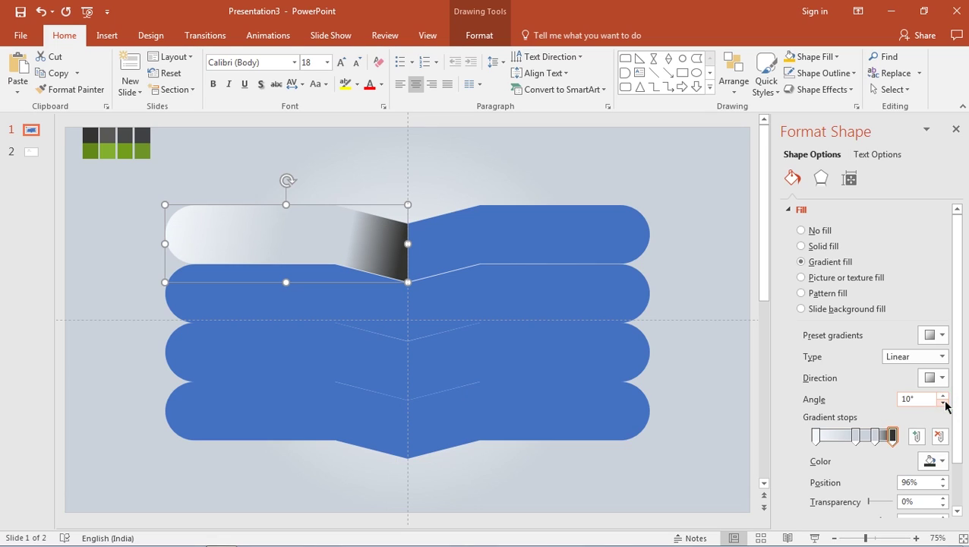
pyautogui.click(944, 402)
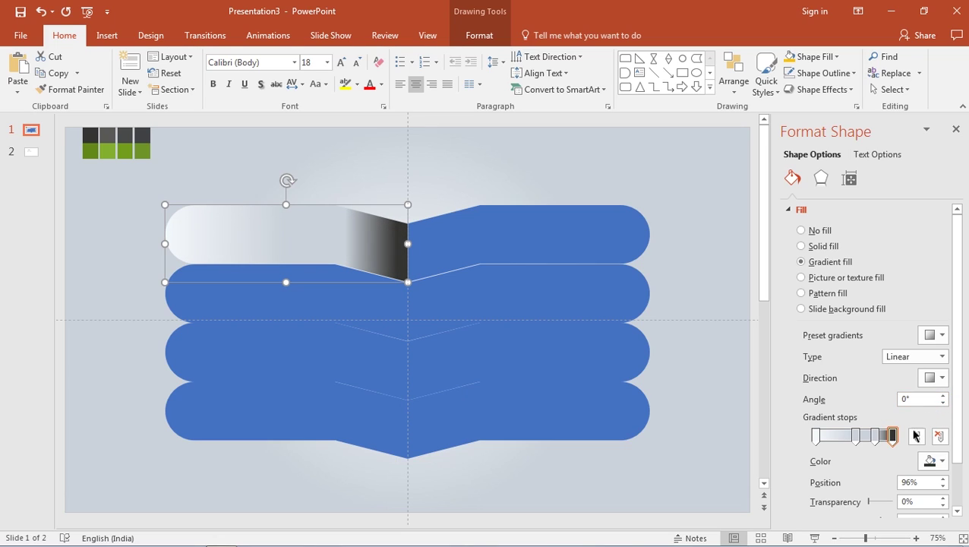
# - Eyedrop dark grey into the 74% stop, moved to 78%, and into the 50% stop
pyautogui.click(875, 437)
pyautogui.click(924, 459)
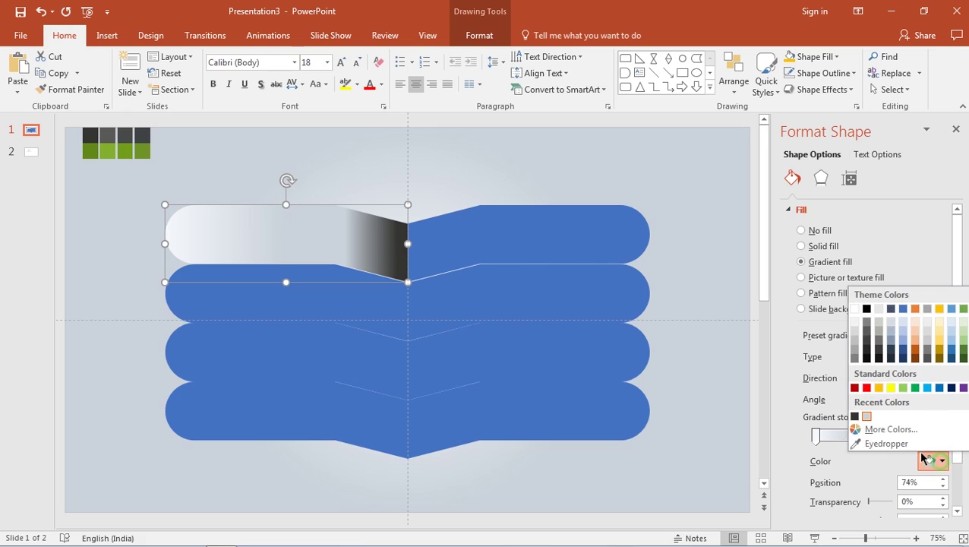
pyautogui.click(886, 444)
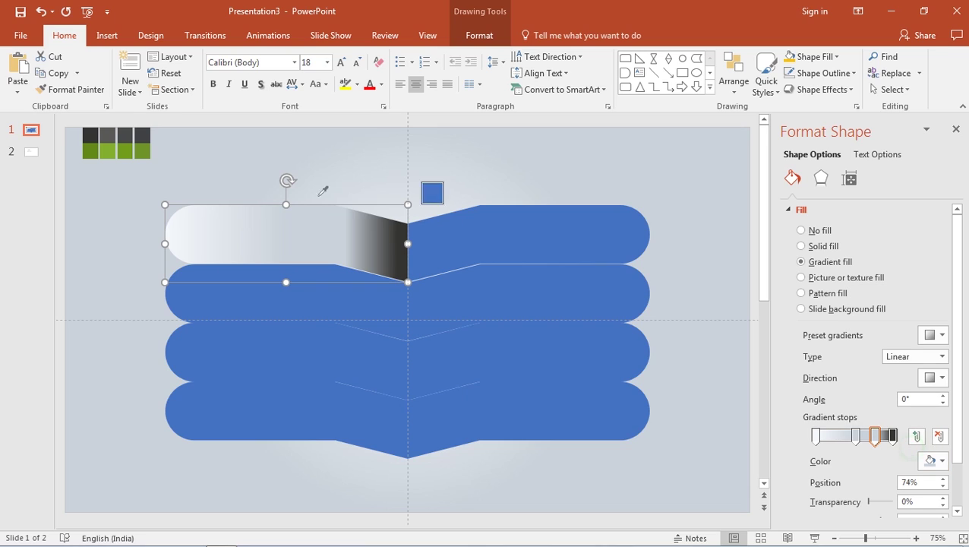
pyautogui.click(110, 135)
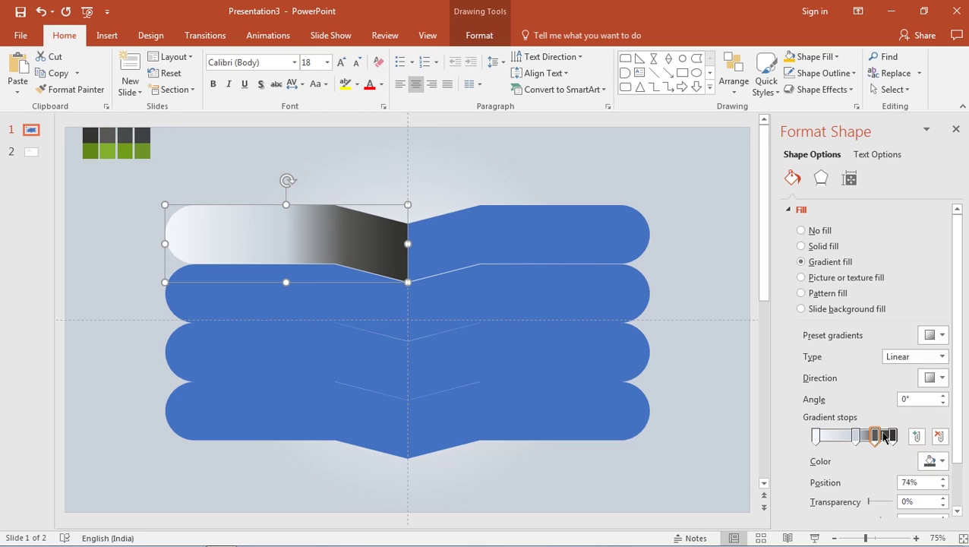
pyautogui.moveTo(879, 438); pyautogui.dragTo(881, 437)
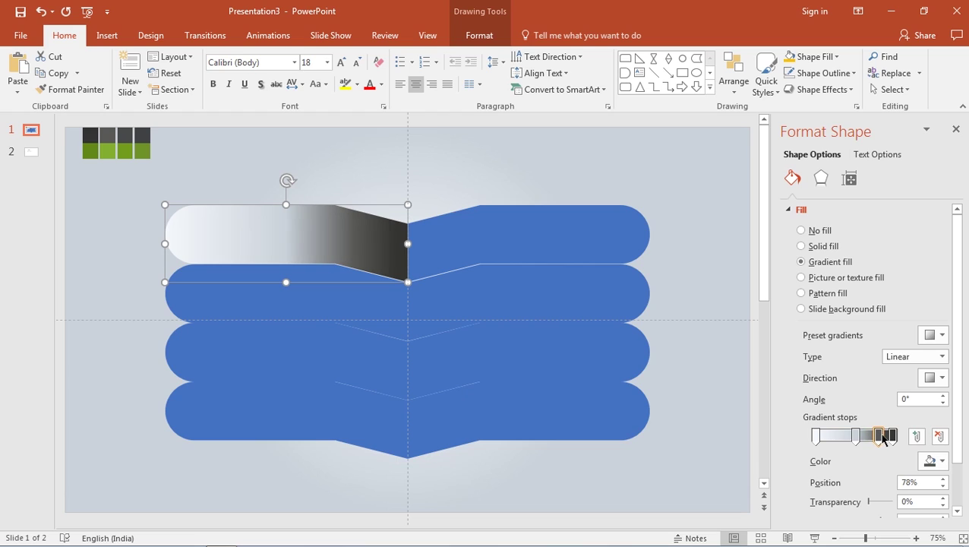
pyautogui.click(854, 436)
pyautogui.click(934, 461)
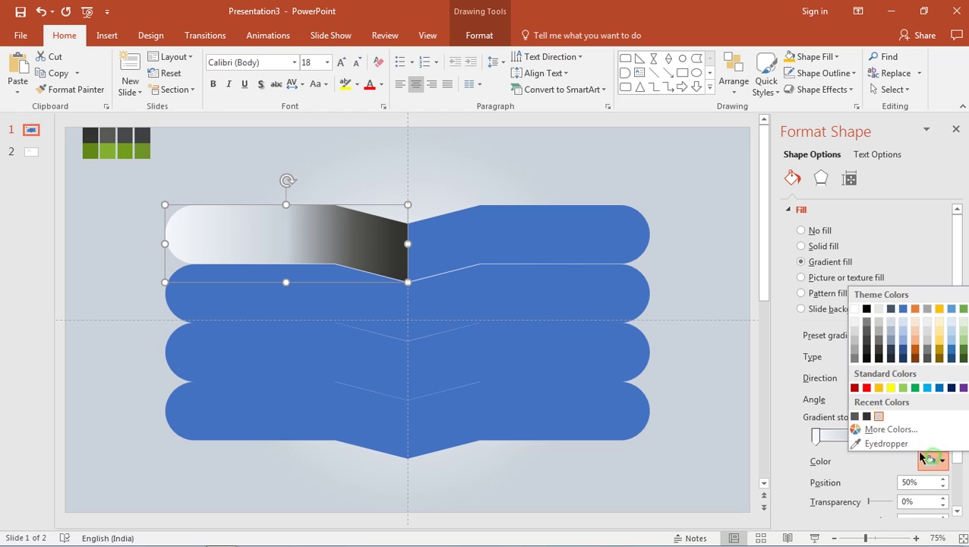
pyautogui.click(881, 442)
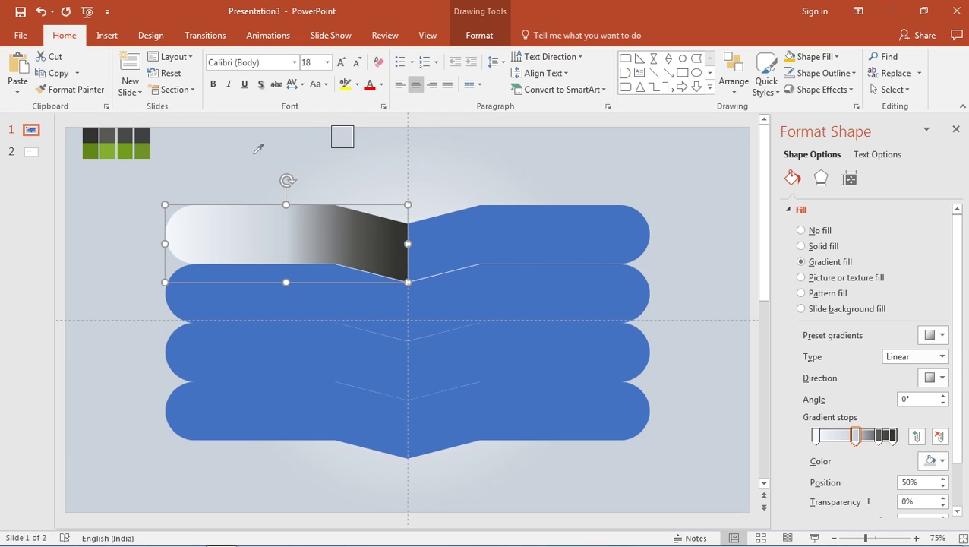
pyautogui.click(130, 135)
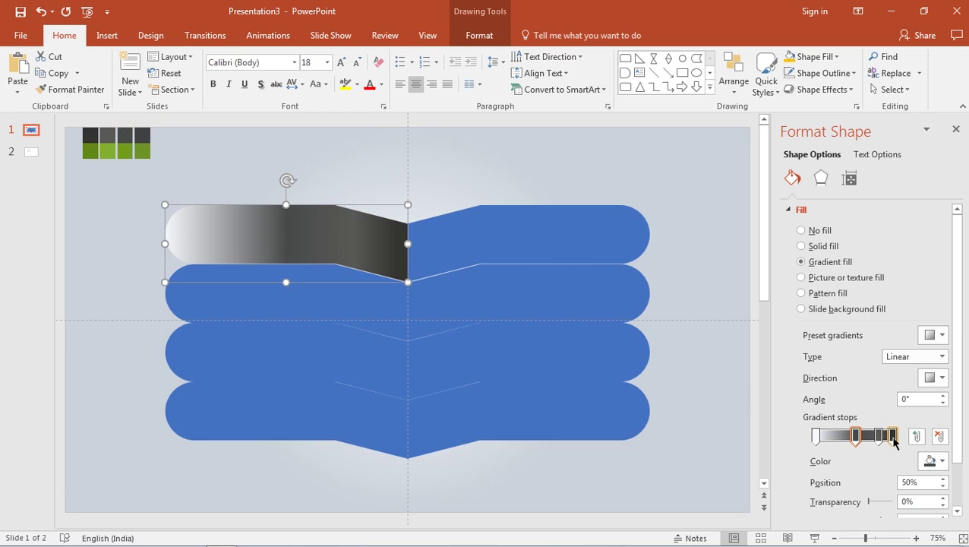
# - Eyedrop a dark swatch into the first stop and shift the middle stop to reshape the sheen
pyautogui.click(816, 436)
pyautogui.click(939, 460)
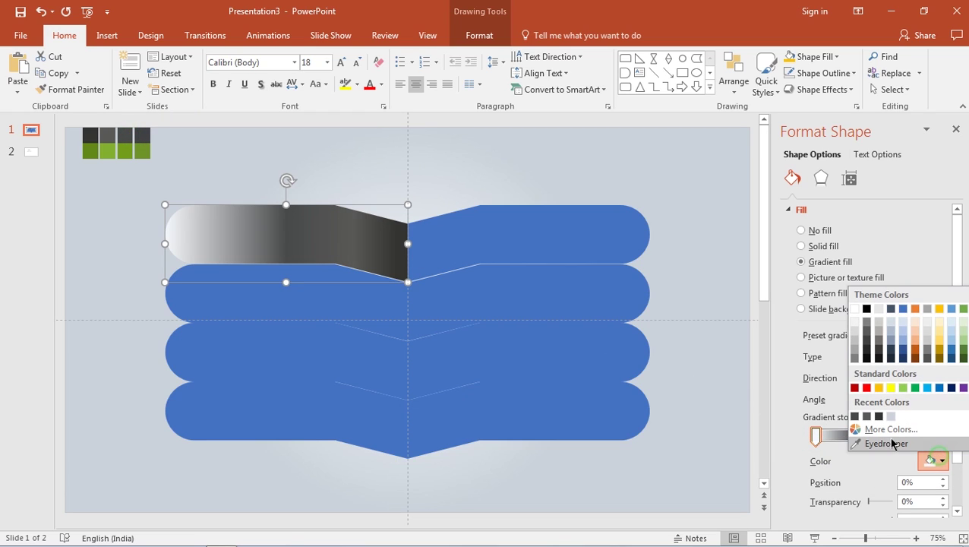
pyautogui.click(888, 443)
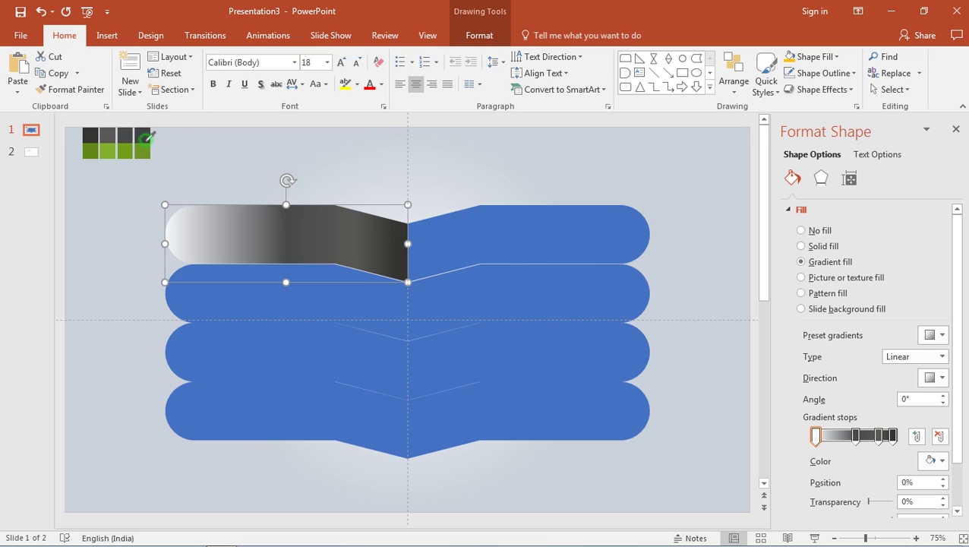
pyautogui.click(143, 138)
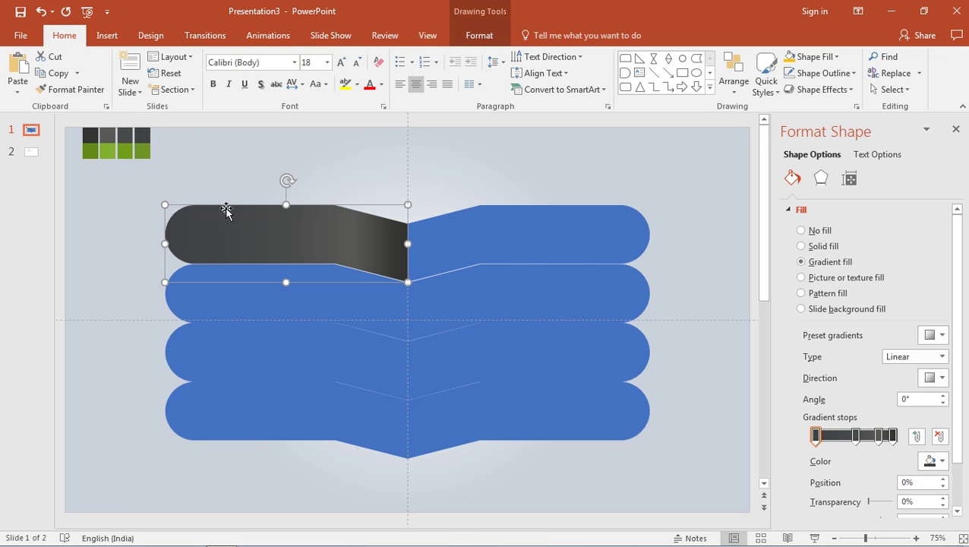
pyautogui.click(851, 436)
pyautogui.moveTo(852, 436)
pyautogui.mouseDown()
pyautogui.moveTo(838, 436)
pyautogui.moveTo(874, 437)
pyautogui.moveTo(860, 439)
pyautogui.mouseUp()
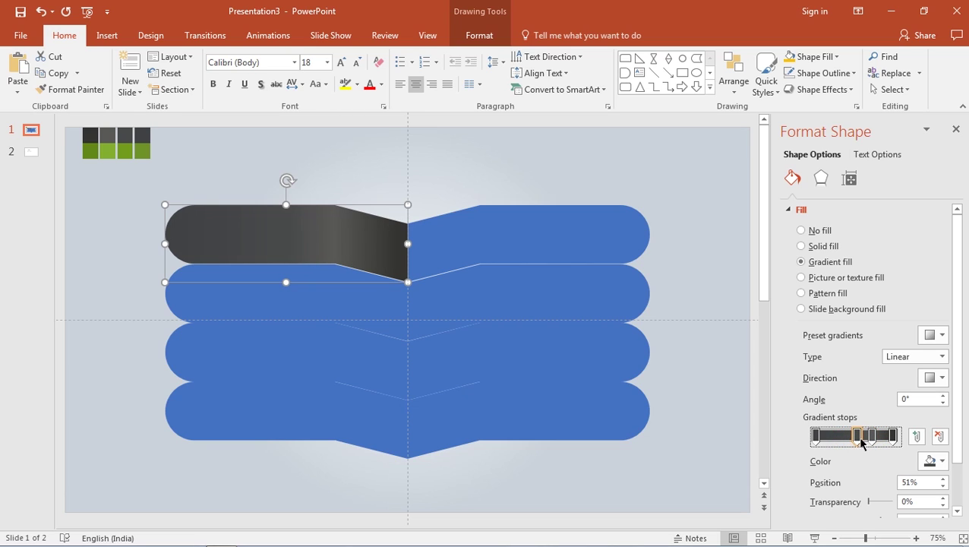
# - Preview the band's charcoal gradient, nudge the angle, and check the result
pyautogui.click(705, 322)
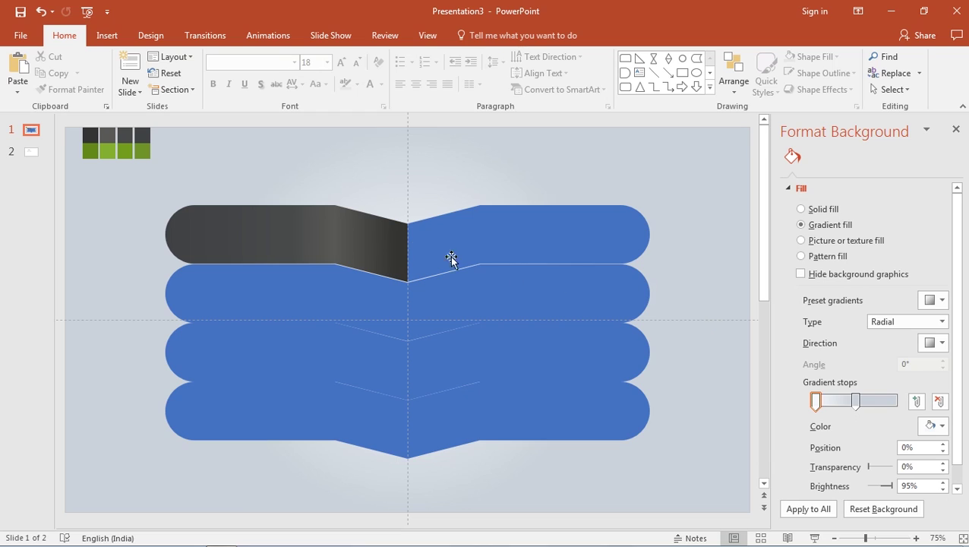
pyautogui.click(305, 229)
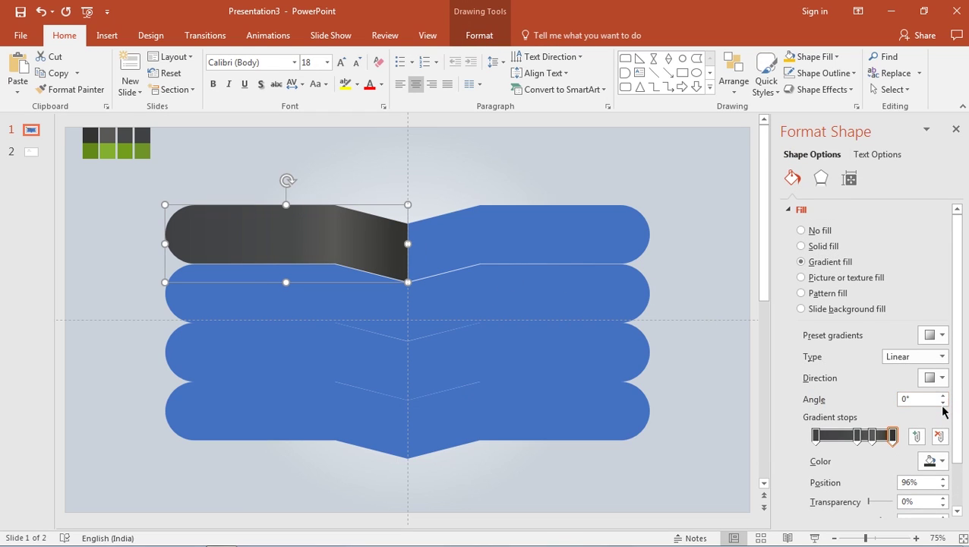
pyautogui.click(941, 396)
pyautogui.click(677, 316)
pyautogui.click(319, 220)
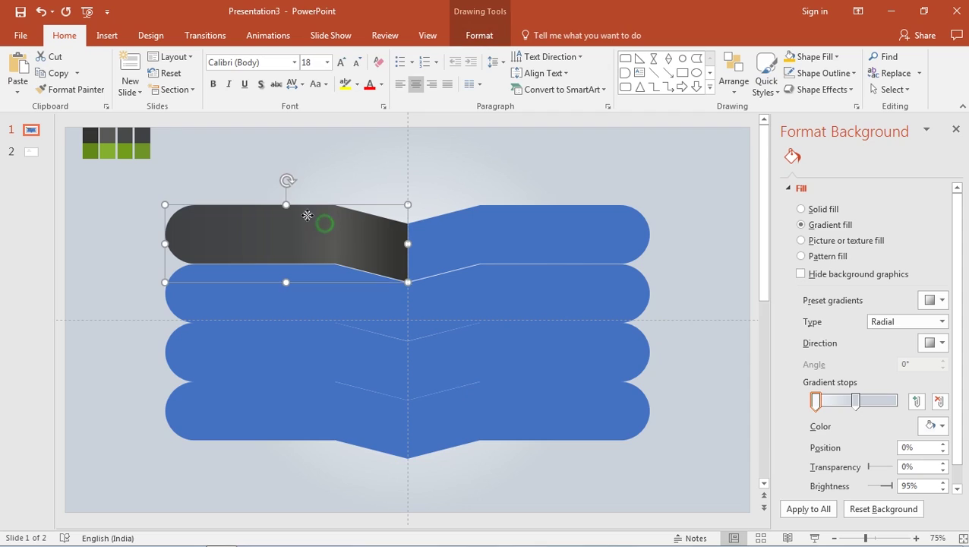
pyautogui.doubleClick(75, 89)
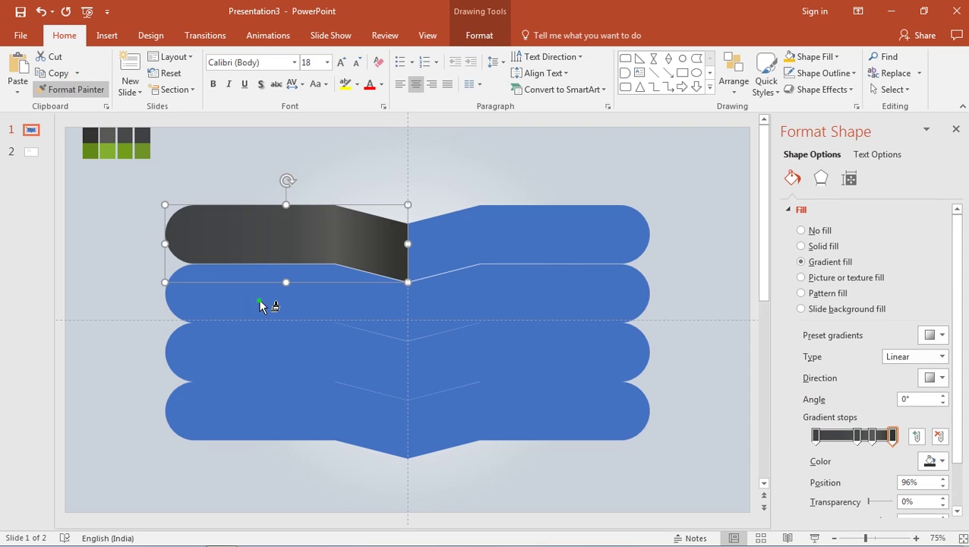
pyautogui.click(259, 300)
pyautogui.click(255, 354)
pyautogui.click(242, 421)
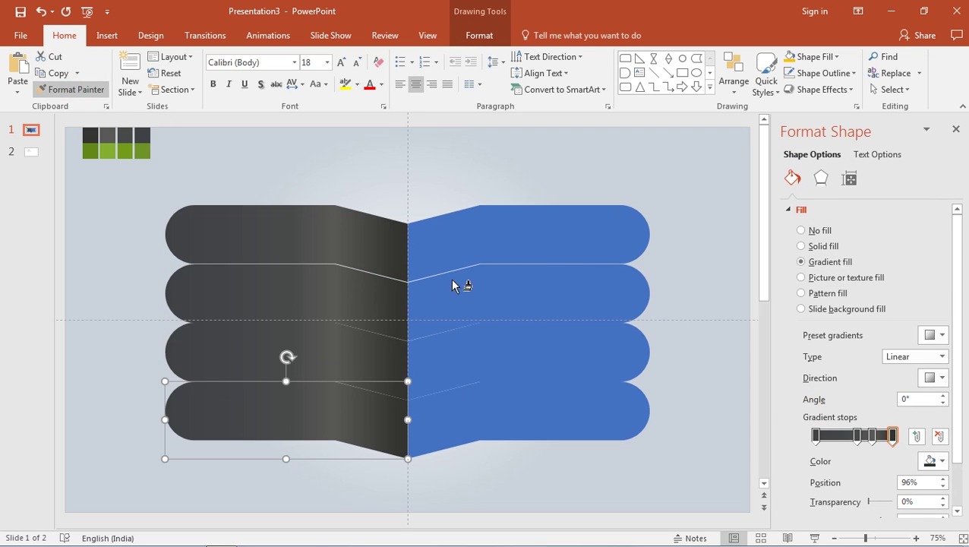
pyautogui.click(486, 248)
pyautogui.click(480, 301)
pyautogui.click(478, 351)
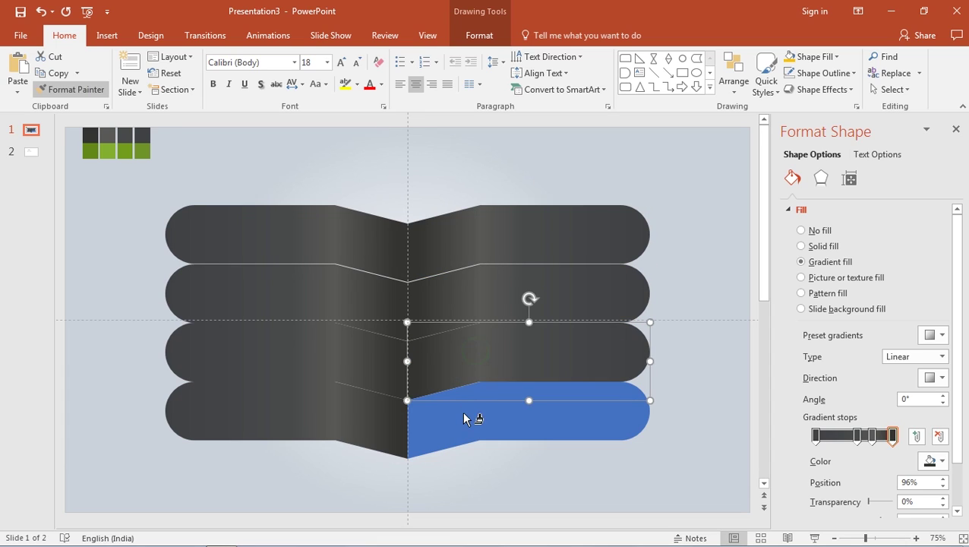
pyautogui.click(464, 411)
pyautogui.click(543, 192)
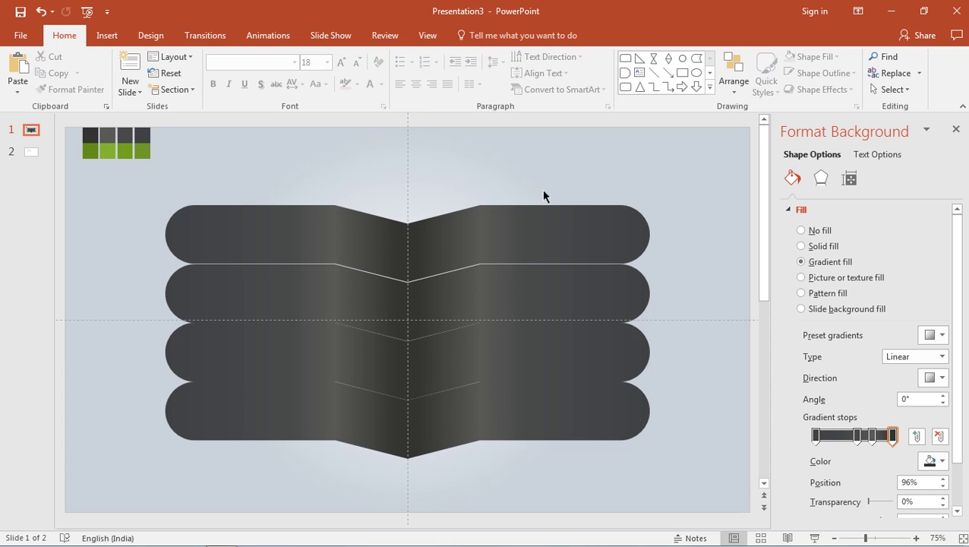
pyautogui.click(586, 290)
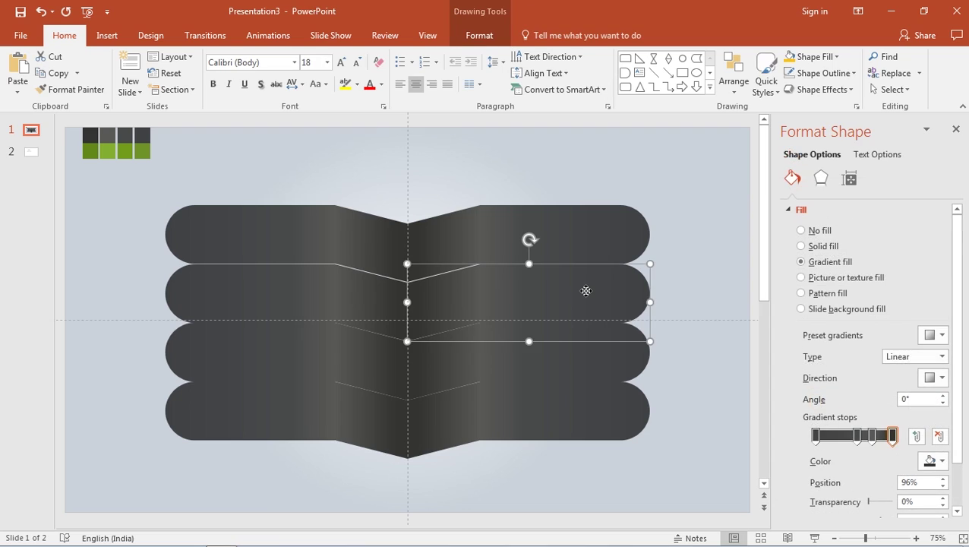
pyautogui.click(347, 288)
pyautogui.click(340, 357)
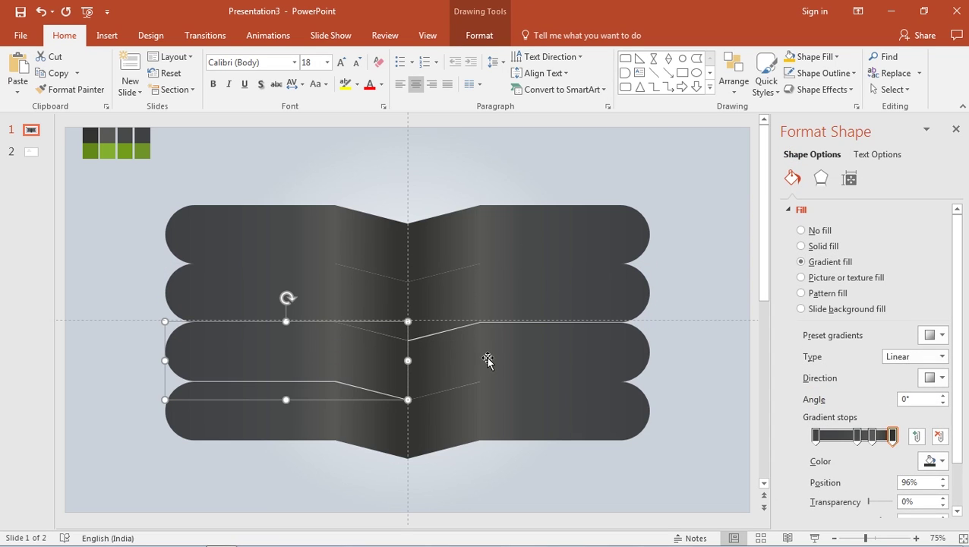
pyautogui.click(489, 358)
pyautogui.click(472, 415)
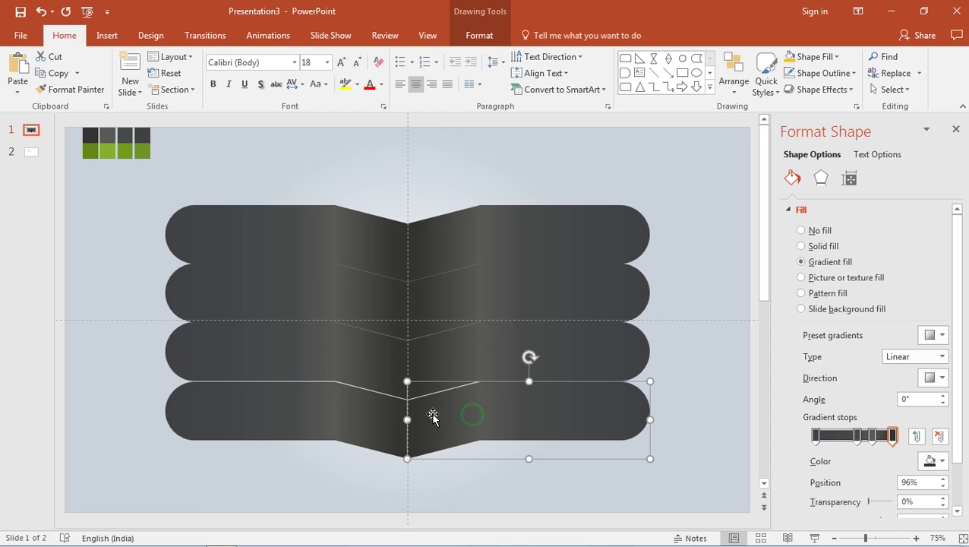
pyautogui.click(337, 410)
pyautogui.click(681, 217)
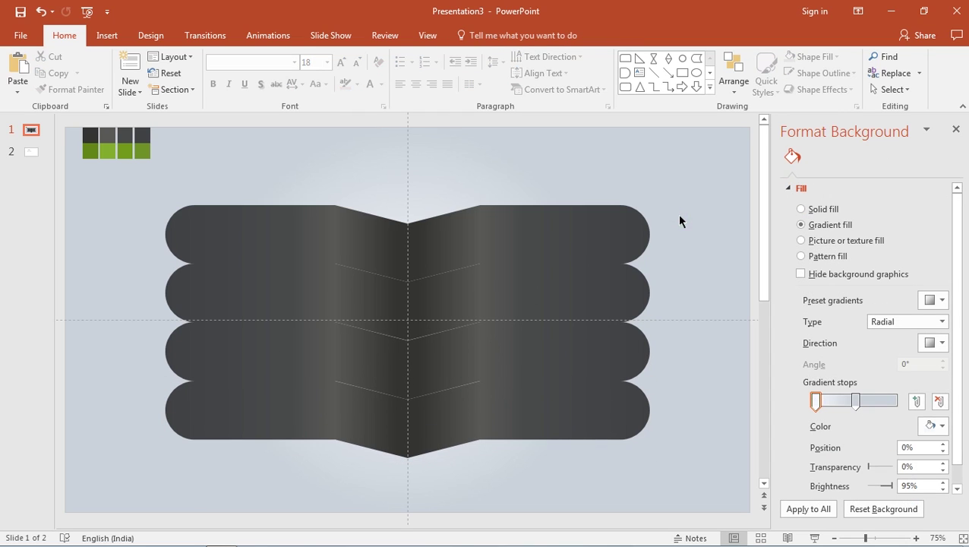
# - On the top-right band, recolour the last and 70% gradient stops with green swatches
pyautogui.click(499, 233)
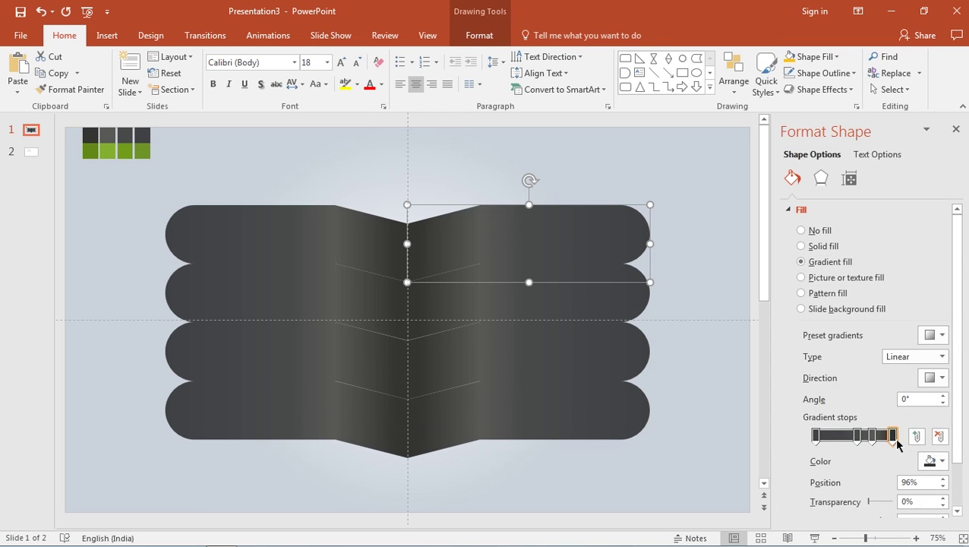
pyautogui.click(932, 461)
pyautogui.click(912, 441)
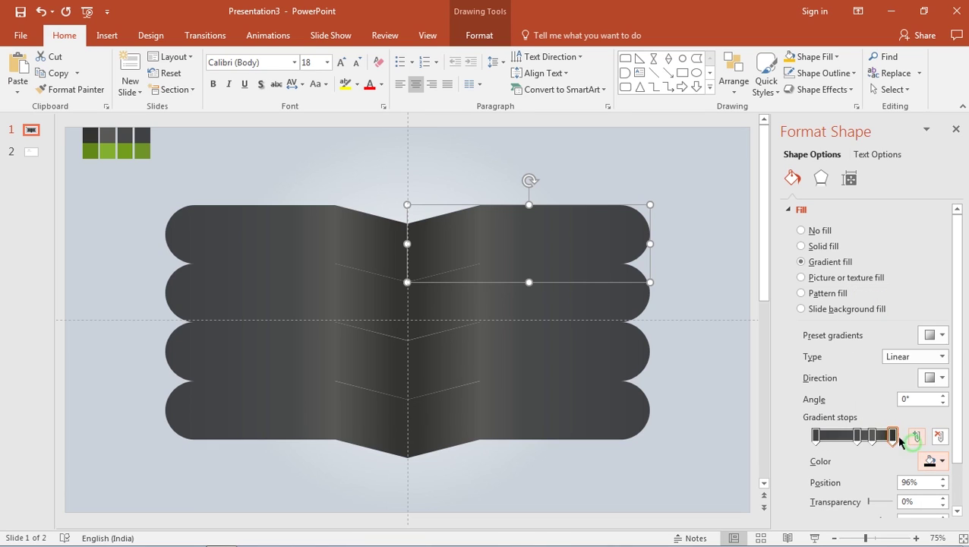
pyautogui.click(90, 150)
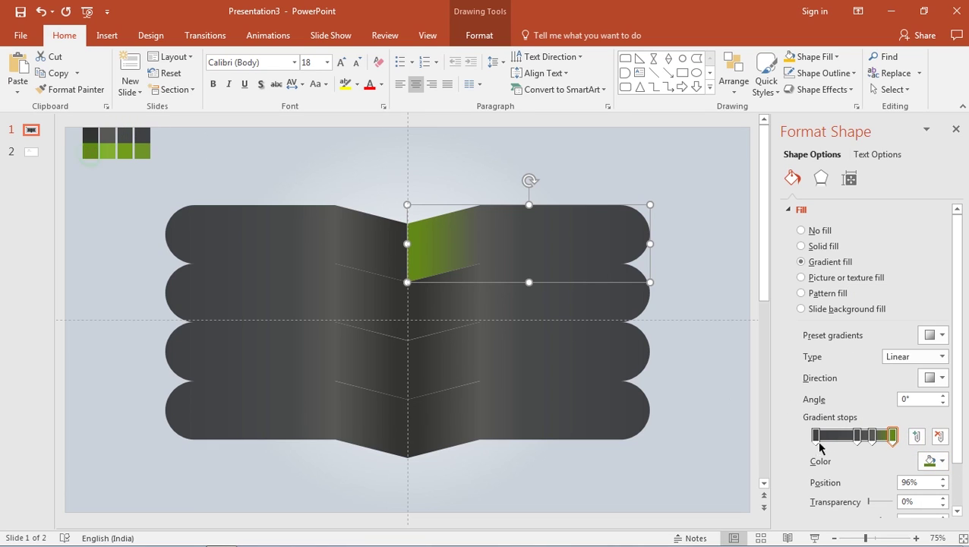
pyautogui.click(858, 437)
pyautogui.click(932, 461)
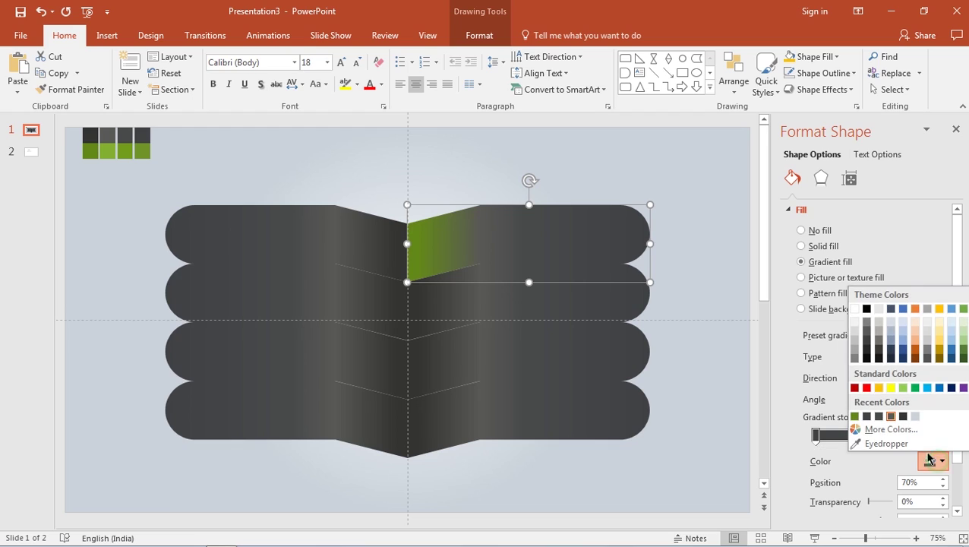
pyautogui.click(886, 444)
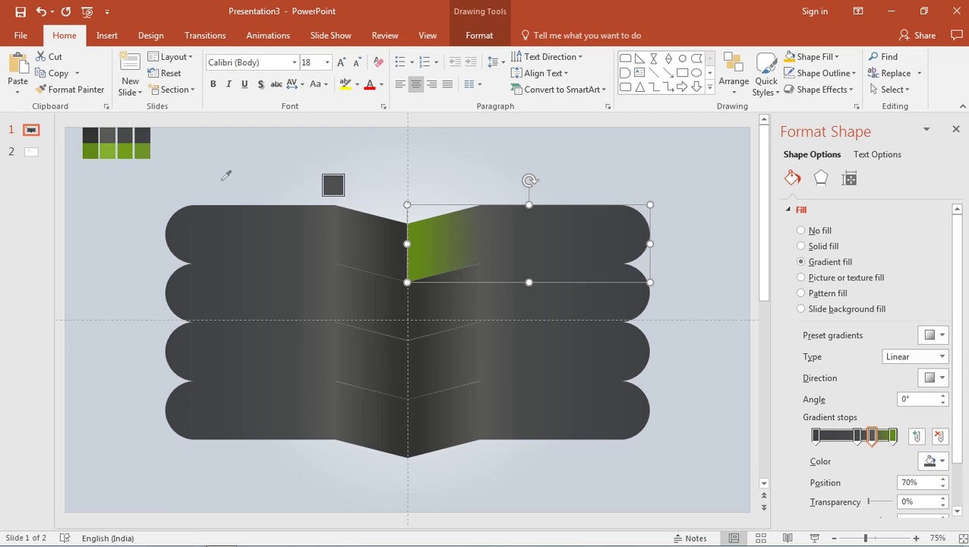
pyautogui.click(109, 150)
# - Eyedrop green into the 52% and first stops so the top-right band is fully green
pyautogui.click(858, 437)
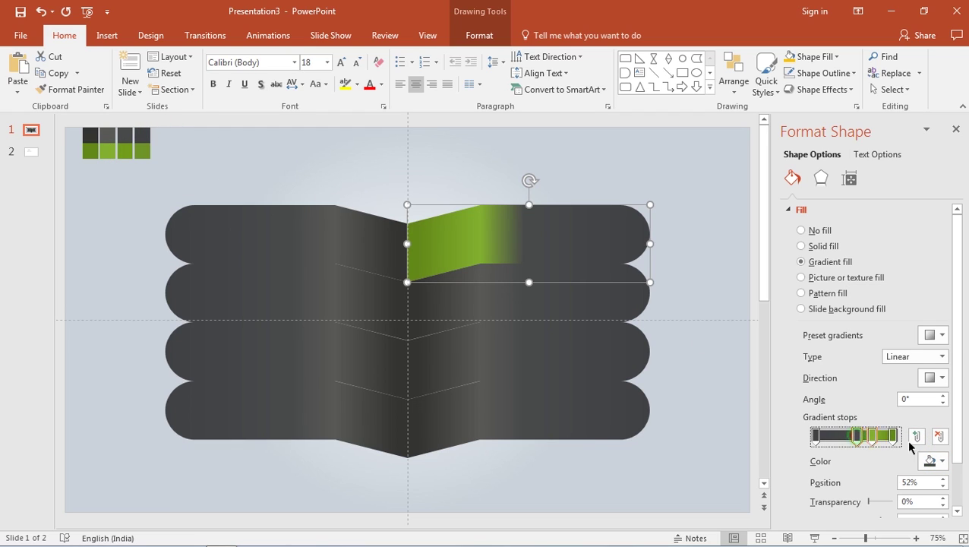
pyautogui.click(933, 461)
pyautogui.click(886, 444)
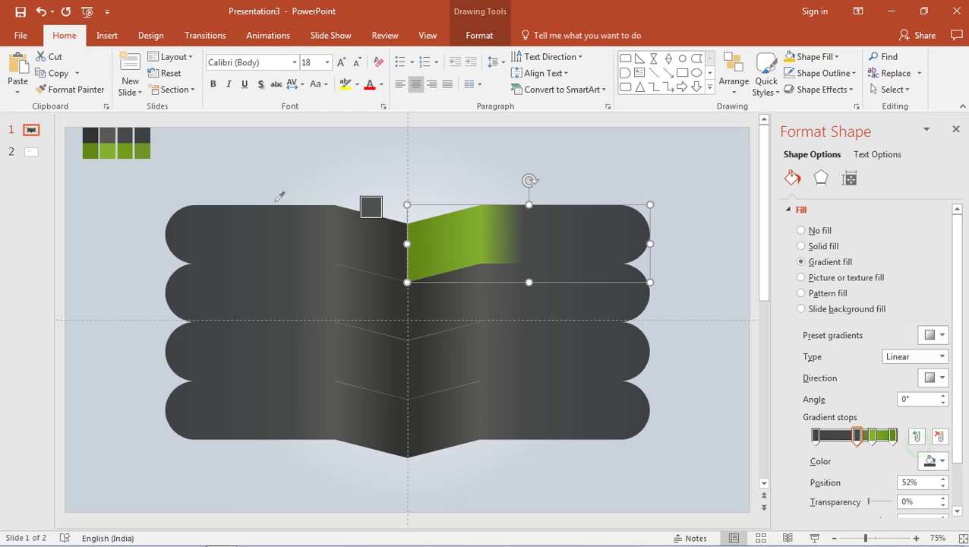
pyautogui.click(126, 150)
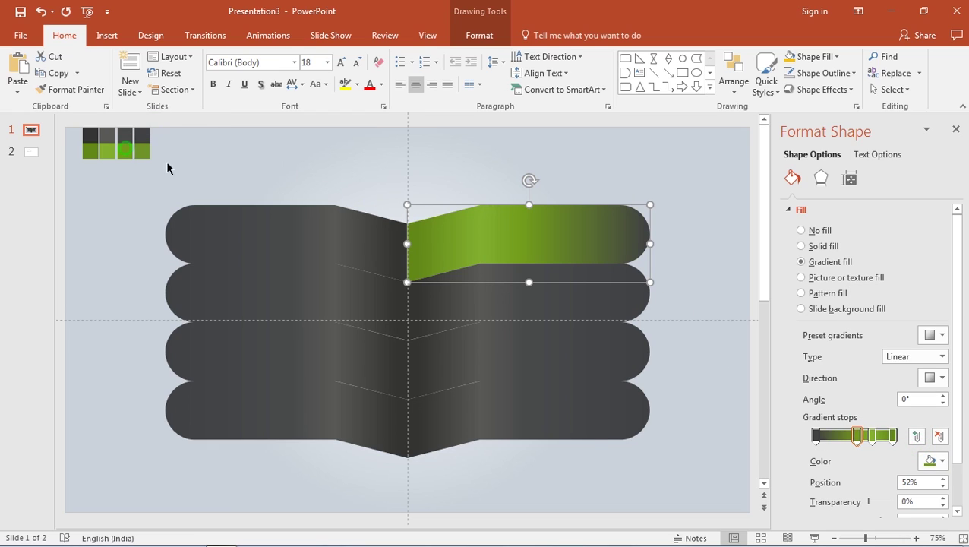
pyautogui.click(816, 436)
pyautogui.click(932, 461)
pyautogui.click(885, 443)
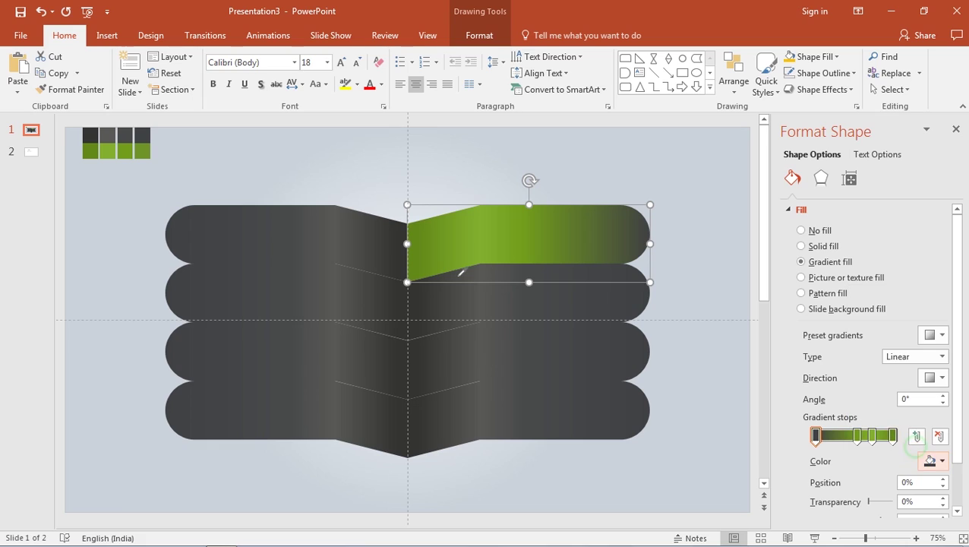
pyautogui.click(144, 149)
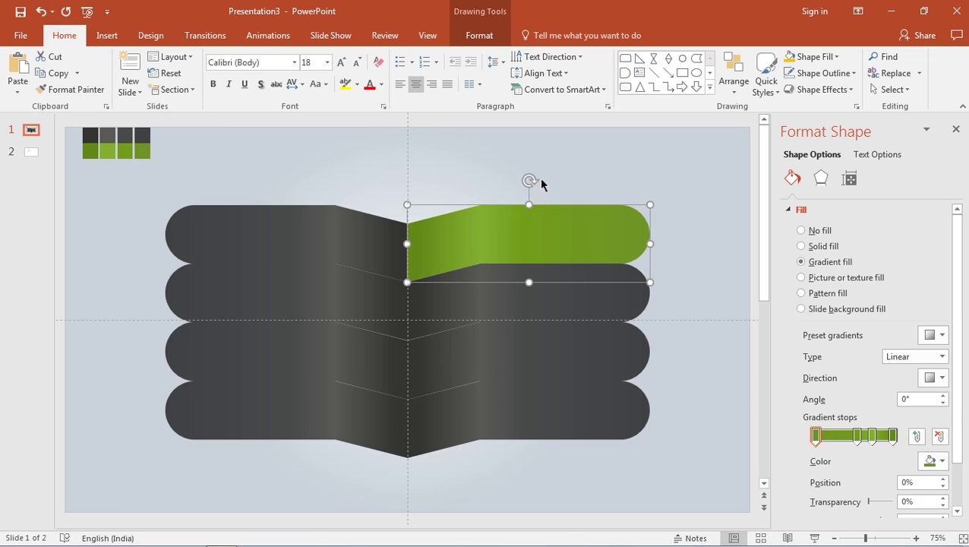
# - Format Paint the green gradient onto the other three right bands and close the pane
pyautogui.doubleClick(72, 89)
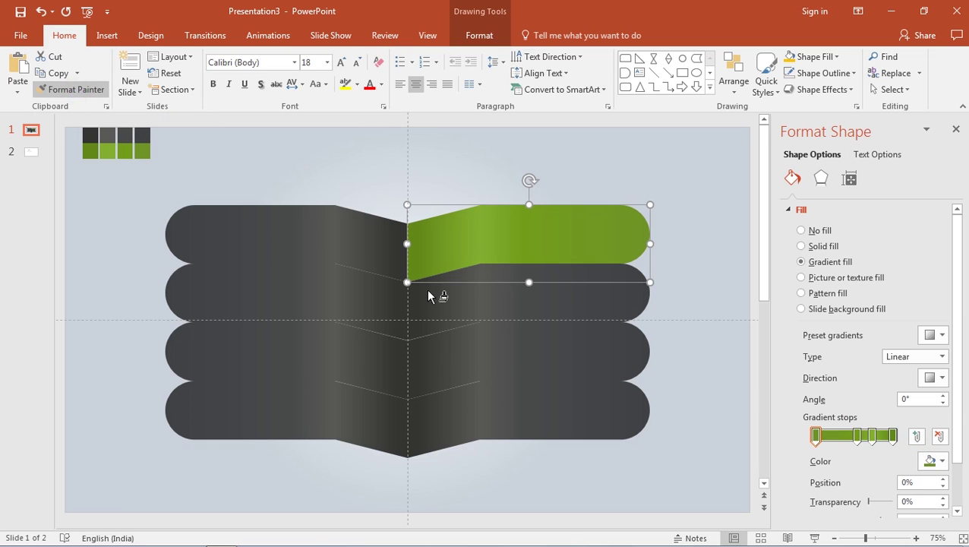
pyautogui.click(448, 301)
pyautogui.click(467, 370)
pyautogui.click(463, 414)
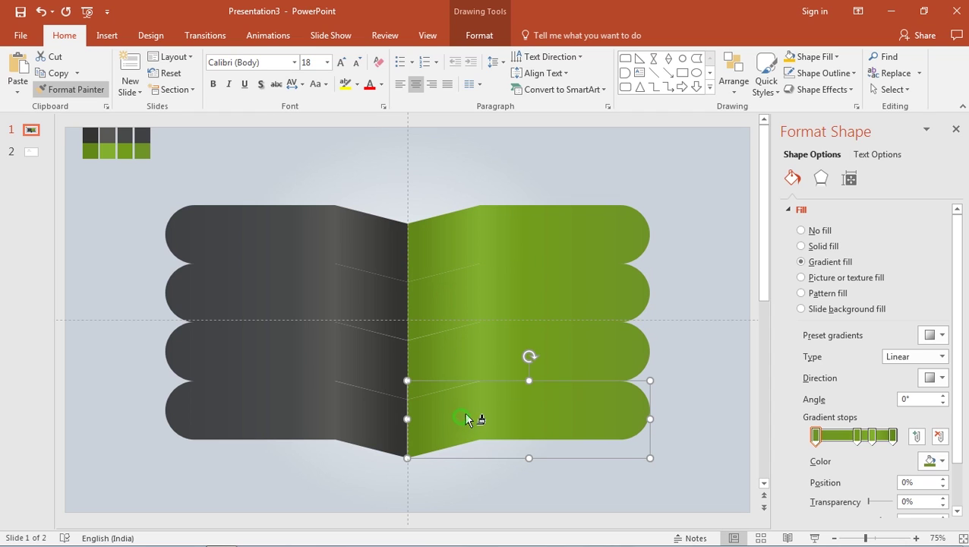
pyautogui.click(684, 307)
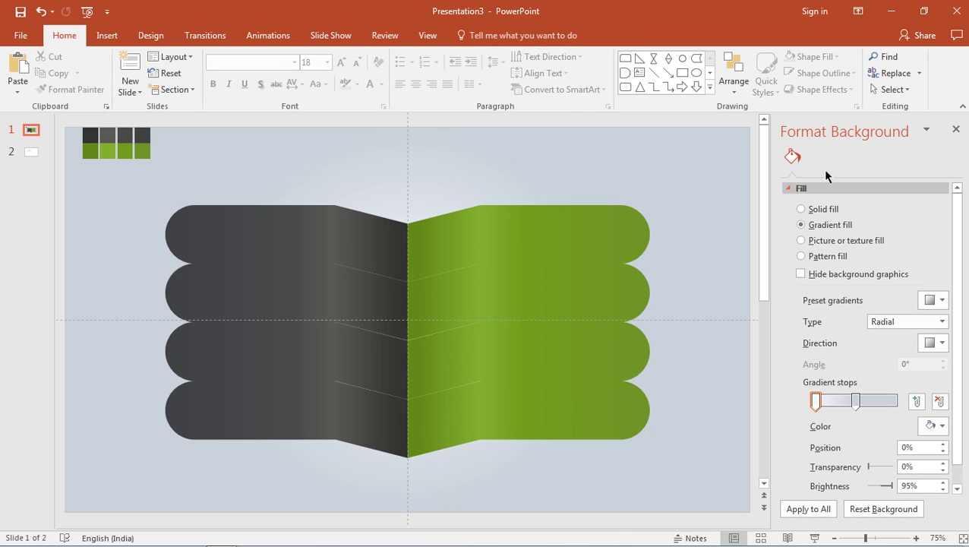
pyautogui.click(955, 129)
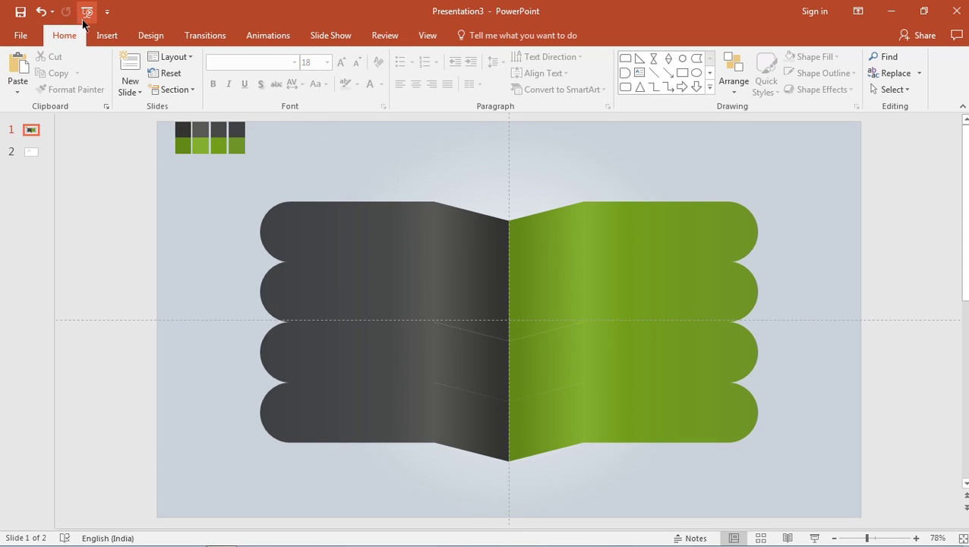
# - Draw an oval circle about 2.51 cm wide over the top-left band's rounded end
pyautogui.click(111, 40)
pyautogui.click(243, 76)
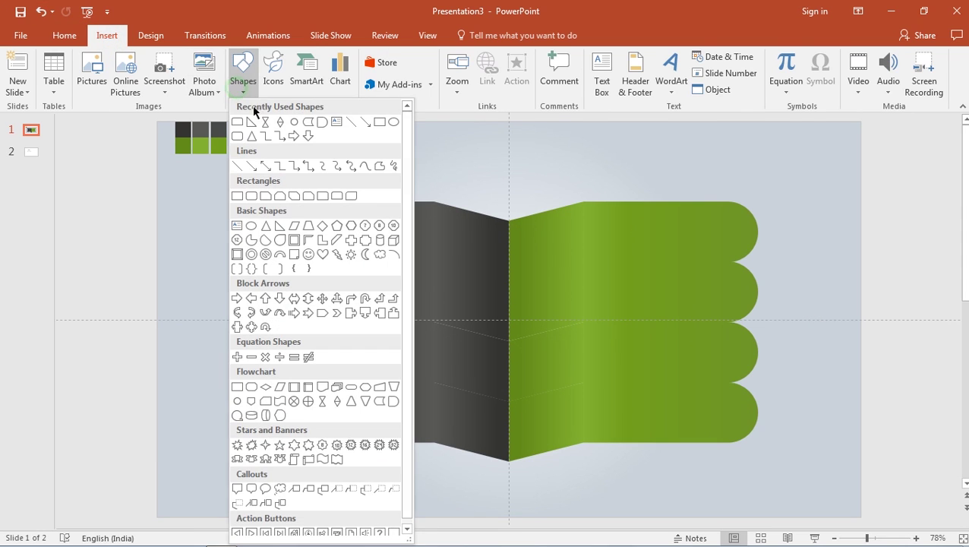
pyautogui.click(252, 226)
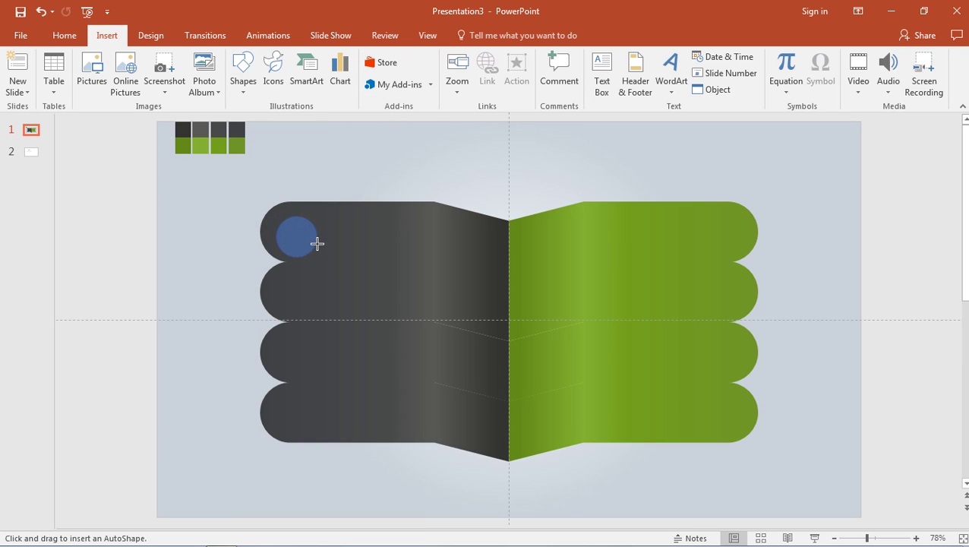
pyautogui.moveTo(275, 217)
pyautogui.mouseDown()
pyautogui.moveTo(320, 247)
pyautogui.moveTo(301, 233)
pyautogui.moveTo(319, 262)
pyautogui.mouseUp()
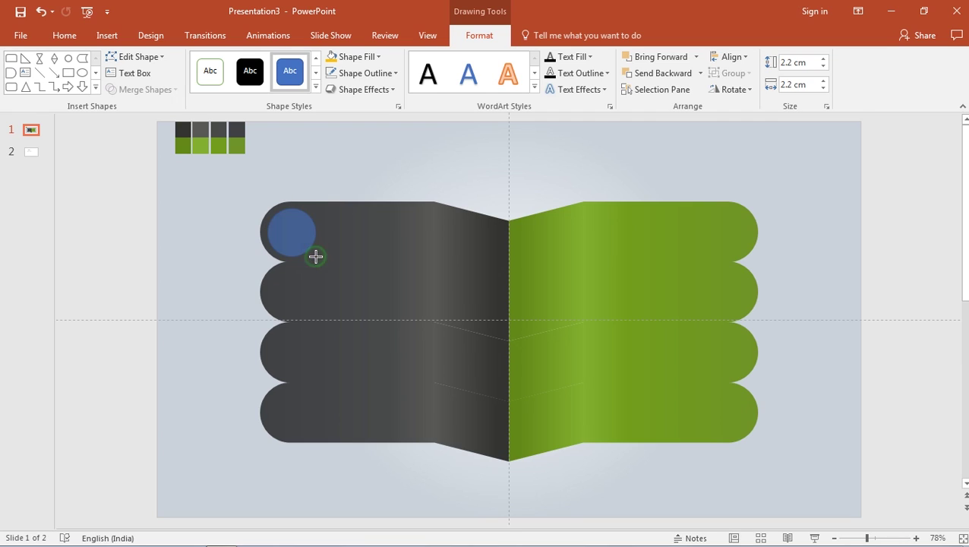
pyautogui.moveTo(296, 231)
pyautogui.mouseDown()
pyautogui.moveTo(318, 254)
pyautogui.moveTo(300, 235)
pyautogui.mouseUp()
pyautogui.scroll(5, 266, 228)
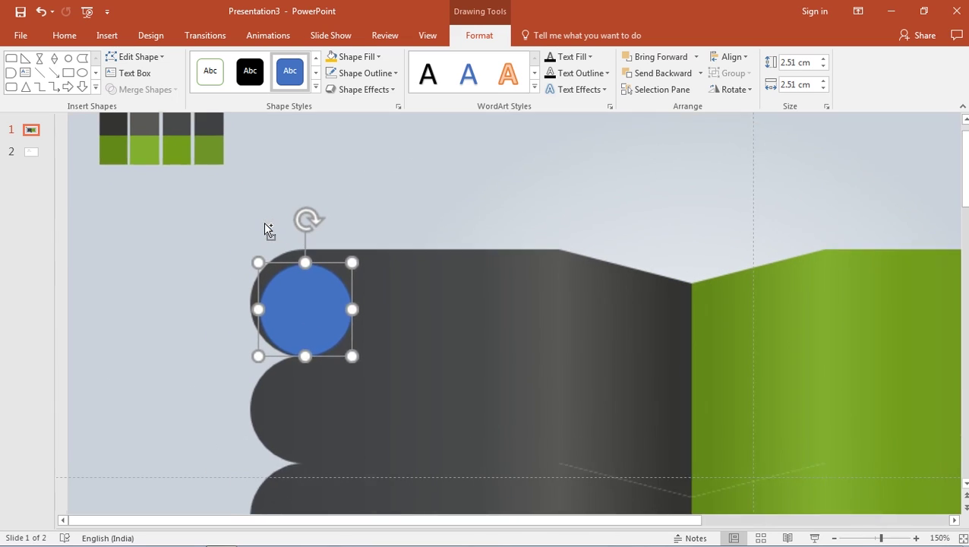
pyautogui.moveTo(319, 298); pyautogui.dragTo(319, 300)
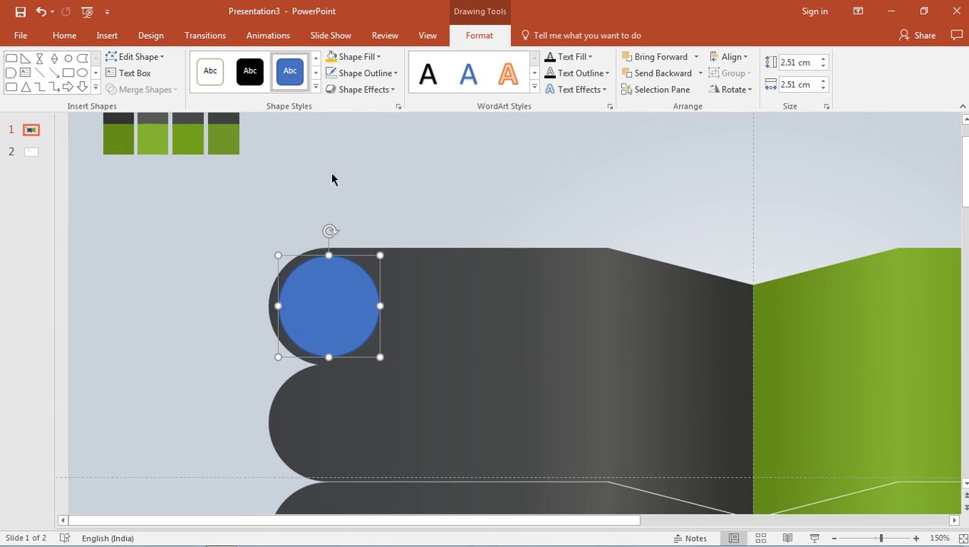
# - Remove the circle's outline and fill it light grey
pyautogui.click(362, 73)
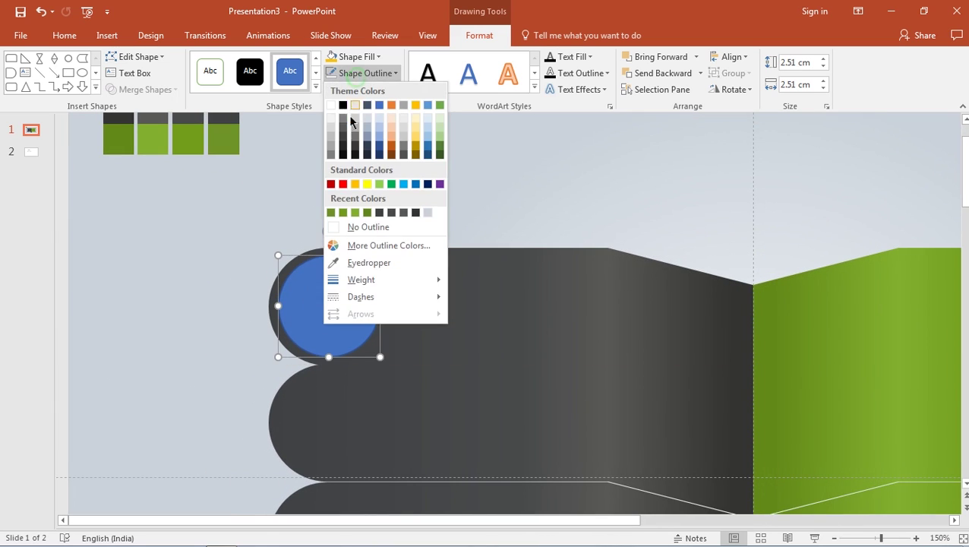
pyautogui.click(351, 231)
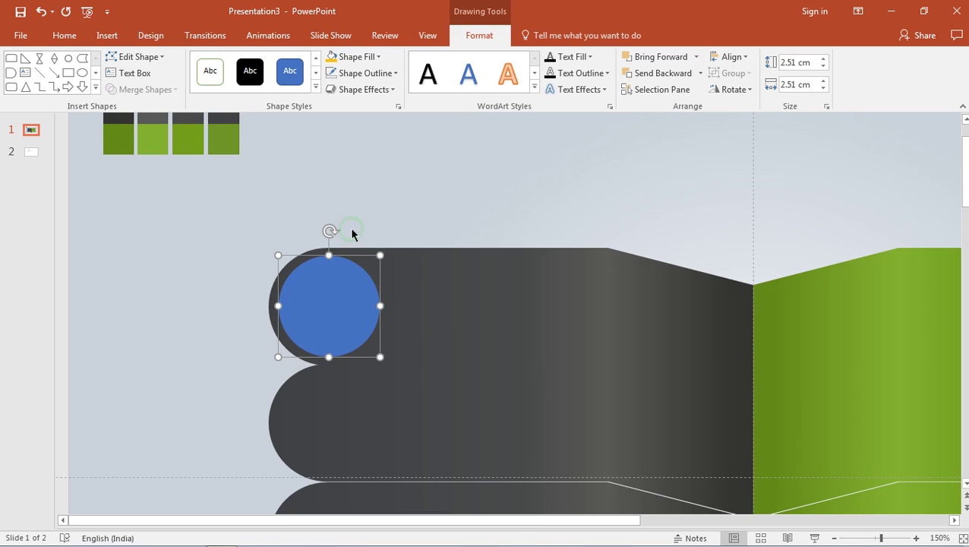
pyautogui.click(258, 287)
pyautogui.click(338, 295)
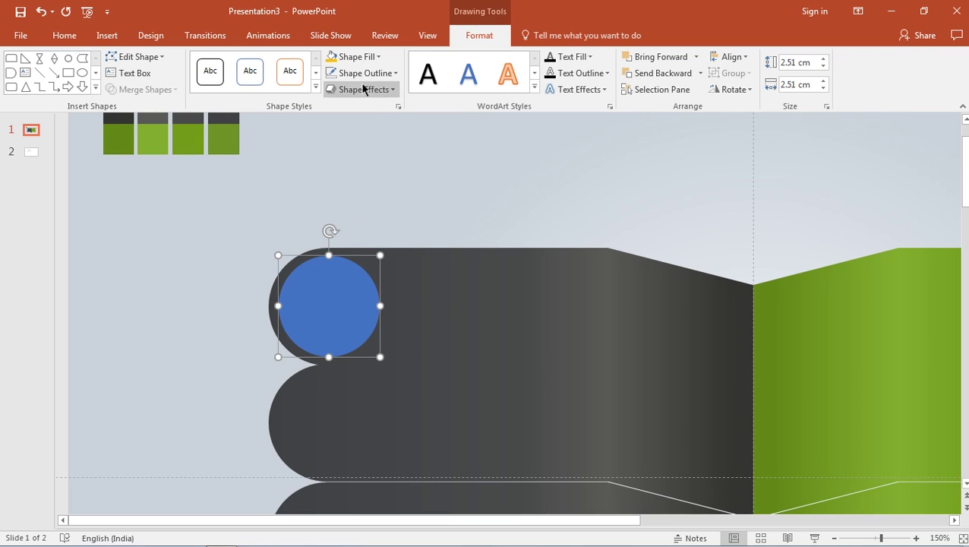
pyautogui.click(369, 59)
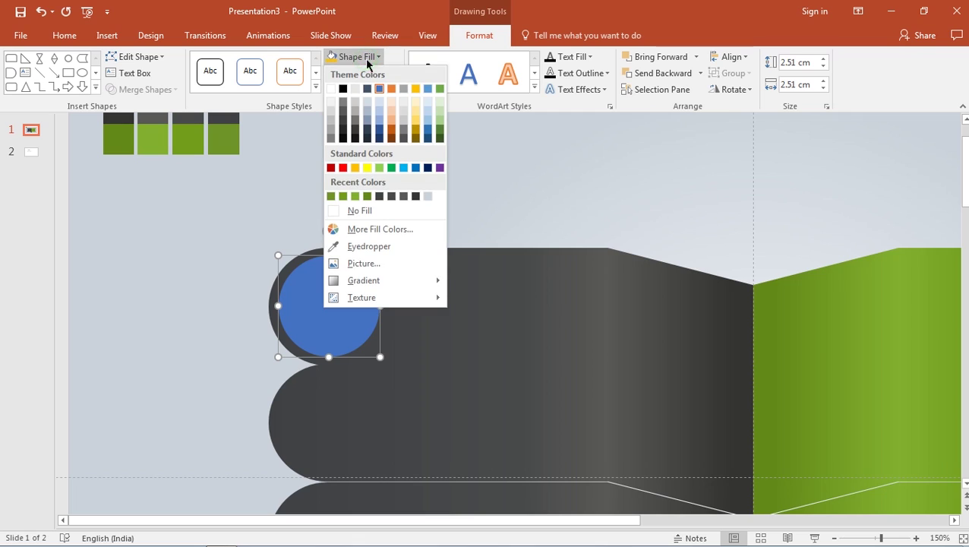
pyautogui.click(331, 112)
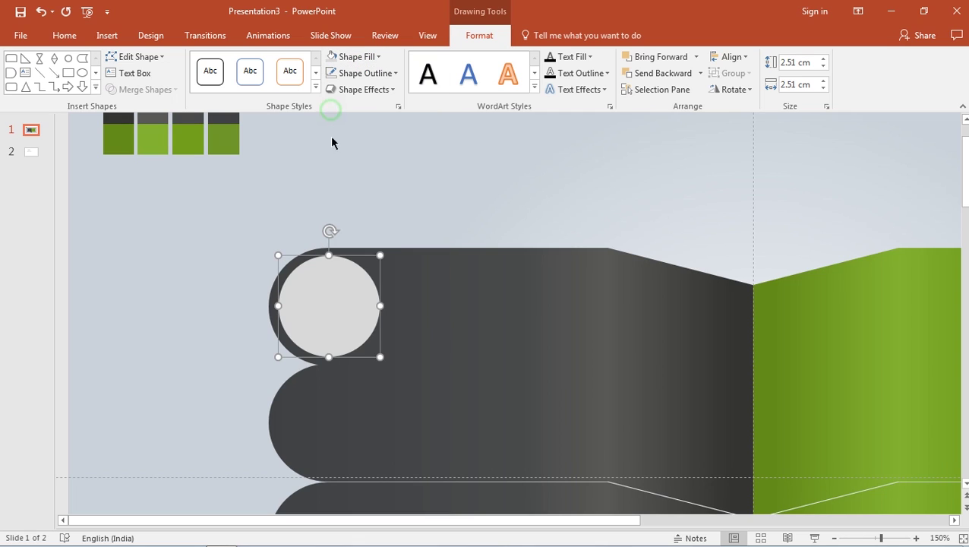
# - Give the circle a top-left inner shadow preset in Format Shape effects
pyautogui.rightClick(325, 302)
pyautogui.click(372, 293)
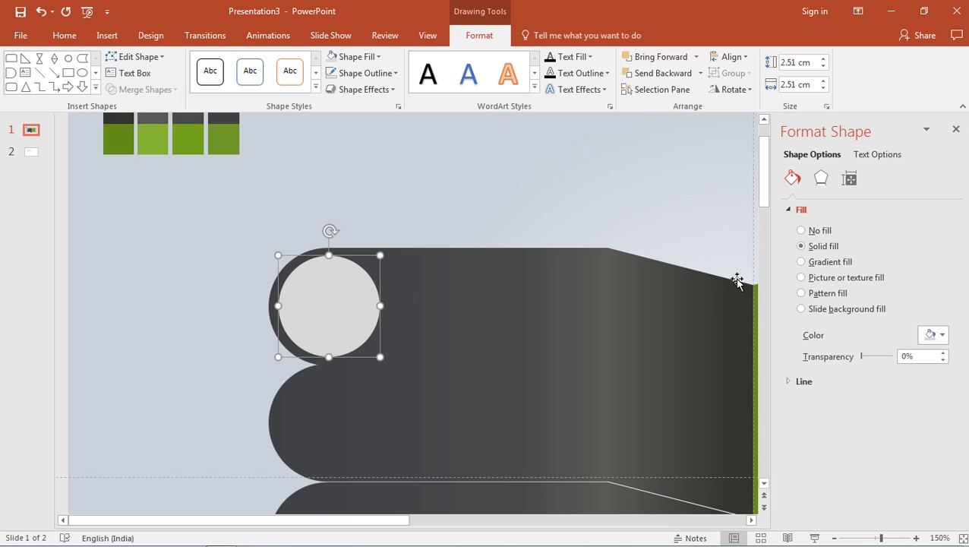
pyautogui.click(821, 179)
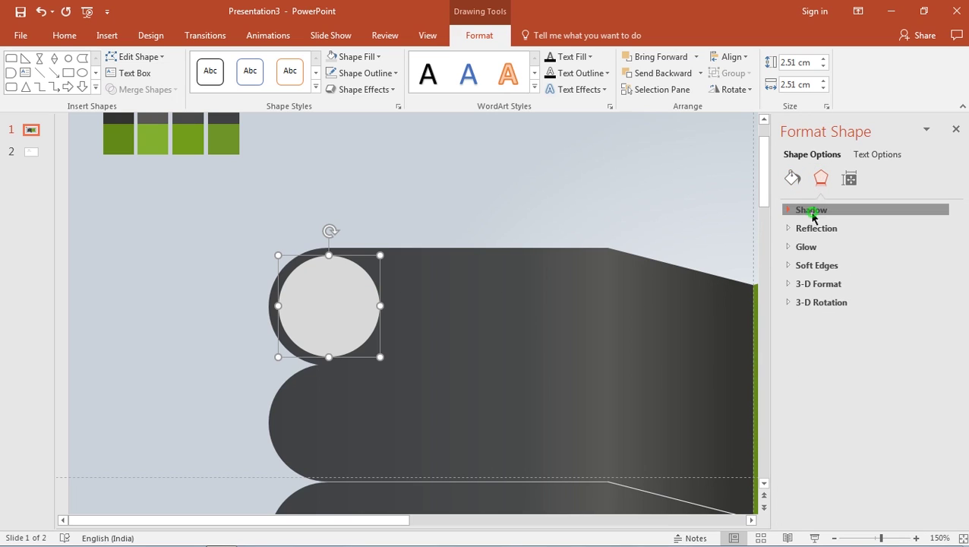
pyautogui.click(811, 210)
pyautogui.click(940, 229)
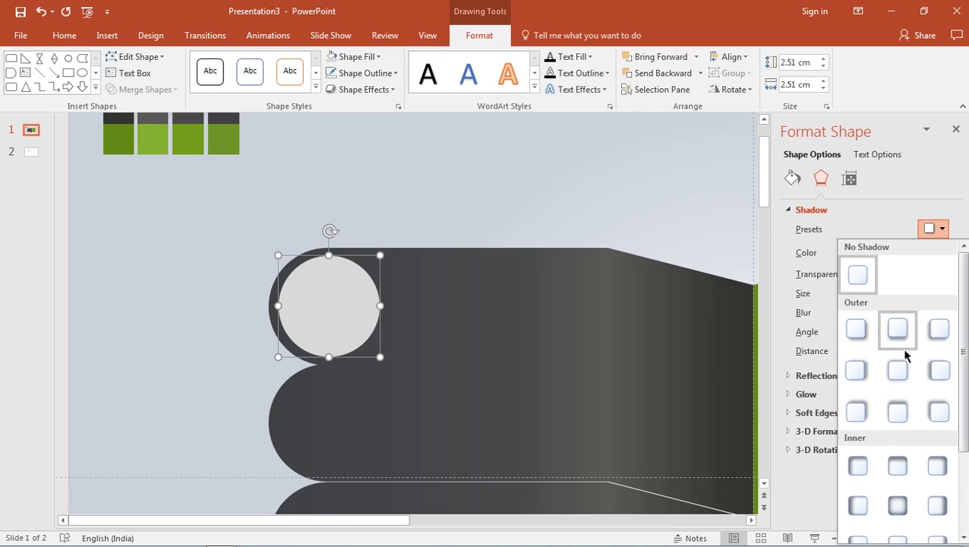
pyautogui.click(858, 466)
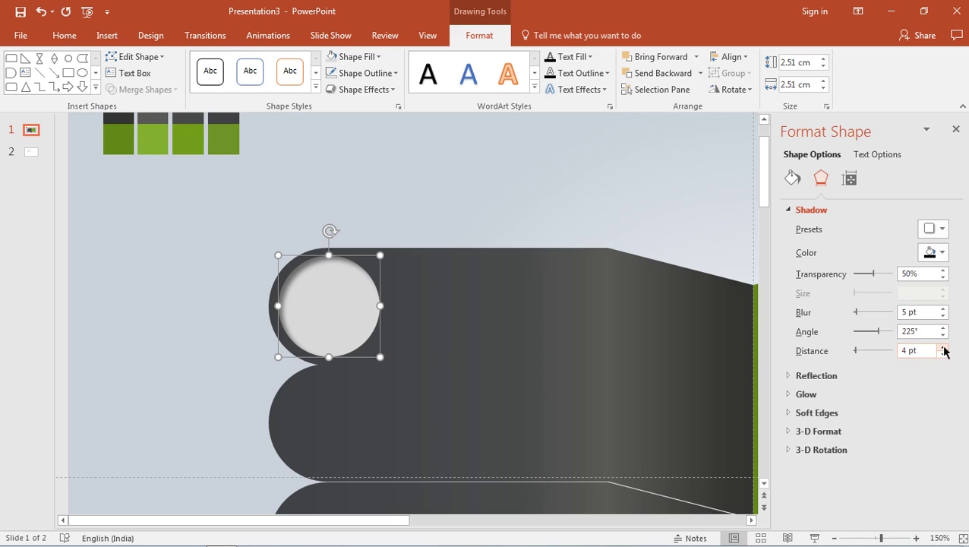
# - Set the inner shadow's distance to 7 pt and blur to 7 pt
pyautogui.click(942, 347)
pyautogui.click(942, 346)
pyautogui.click(942, 346)
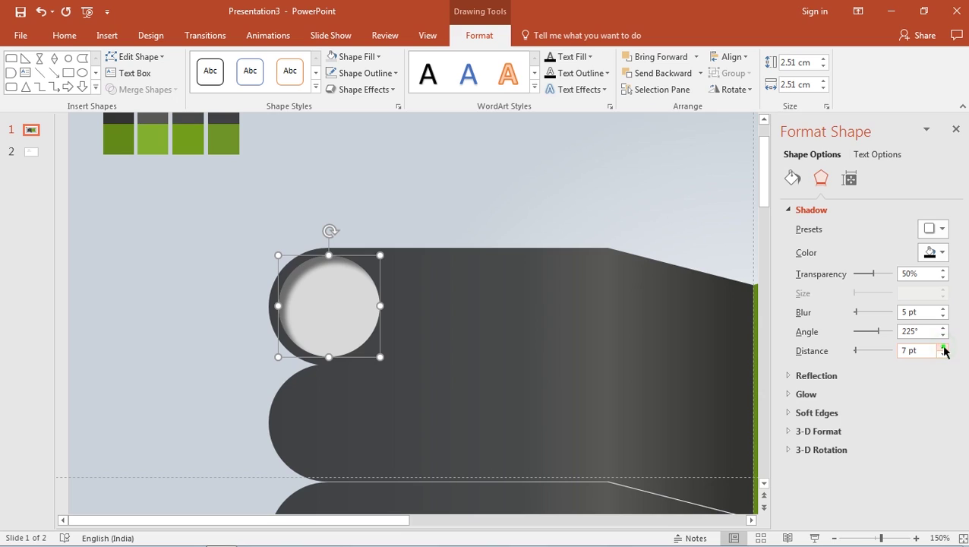
pyautogui.click(943, 347)
pyautogui.click(942, 354)
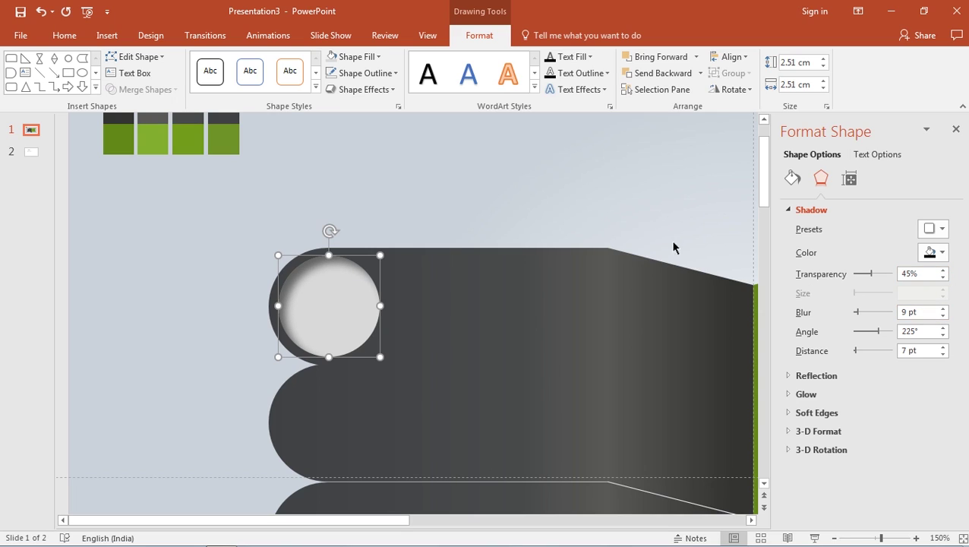
pyautogui.click(943, 316)
pyautogui.click(943, 316)
pyautogui.click(386, 240)
# - Ctrl-drag copies of the grey circle down onto the lower dark bands' left ends
pyautogui.keyDown('ctrl'); pyautogui.scroll(-5, 332, 308); pyautogui.keyUp('ctrl')
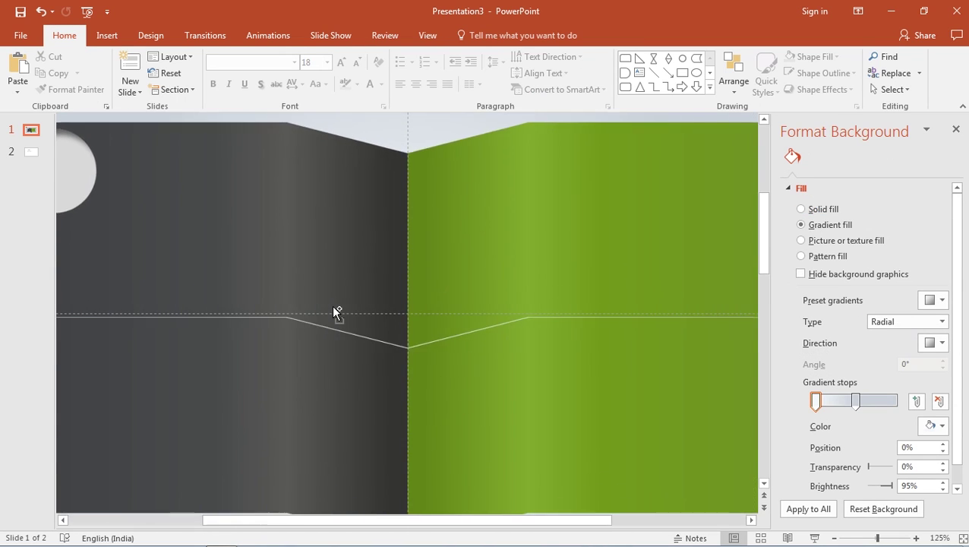
pyautogui.click(199, 234)
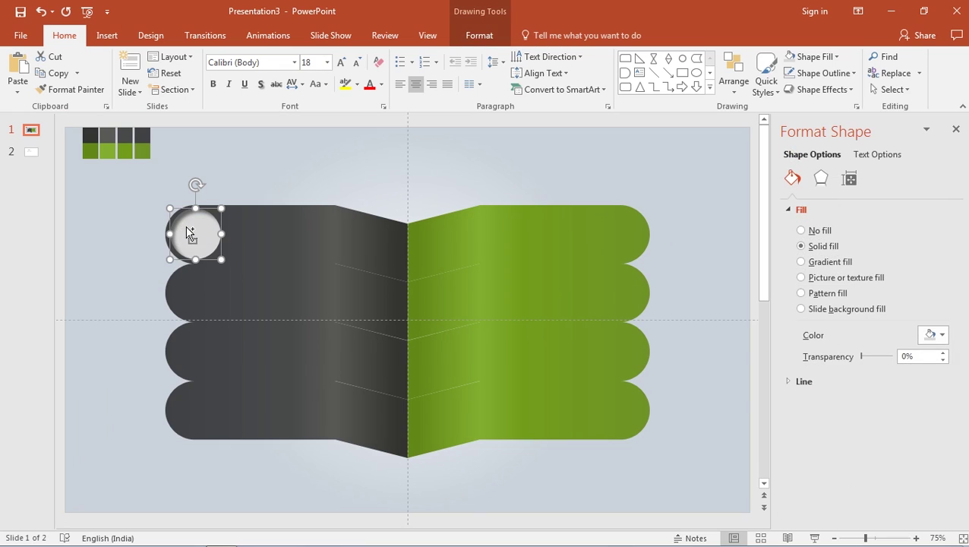
pyautogui.moveTo(185, 226); pyautogui.dragTo(190, 291)
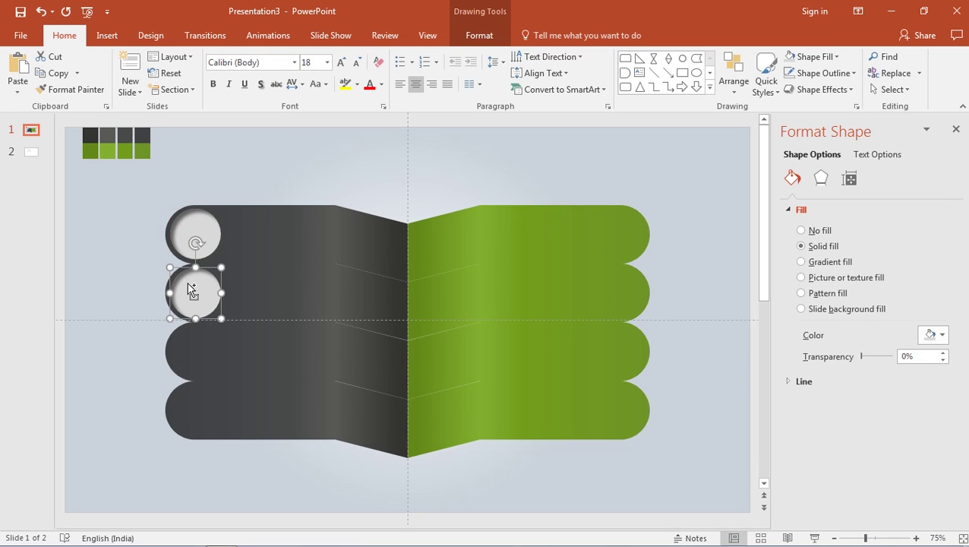
pyautogui.keyDown('ctrl'); pyautogui.moveTo(191, 290); pyautogui.dragTo(200, 400); pyautogui.keyUp('ctrl')
# - Select all four circles and Ctrl-drag a copy to the green bands' right ends
pyautogui.click(194, 232)
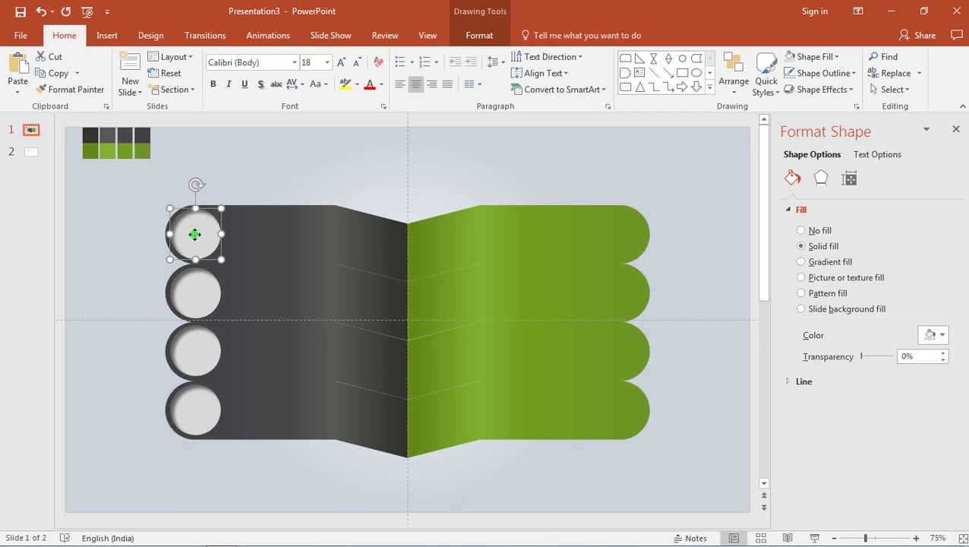
pyautogui.keyDown('shift'); pyautogui.click(188, 290); pyautogui.keyUp('shift')
pyautogui.keyDown('shift'); pyautogui.click(192, 338); pyautogui.keyUp('shift')
pyautogui.keyDown('shift'); pyautogui.click(194, 402); pyautogui.keyUp('shift')
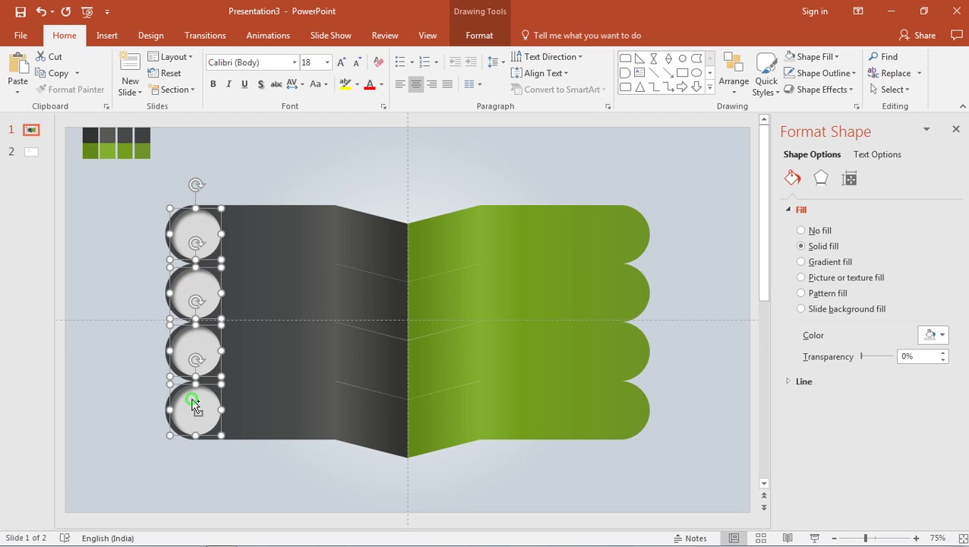
pyautogui.keyDown('ctrl'); pyautogui.moveTo(194, 402); pyautogui.dragTo(618, 401); pyautogui.keyUp('ctrl')
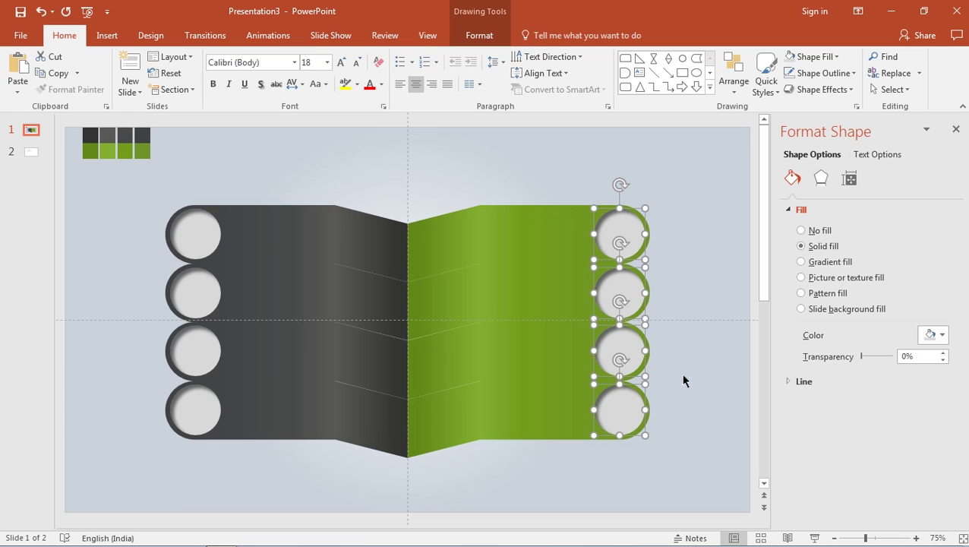
# - Set the right circles' inner shadow to 45% transparency, 7 pt blur and 7 pt distance, then close the pane
pyautogui.click(820, 180)
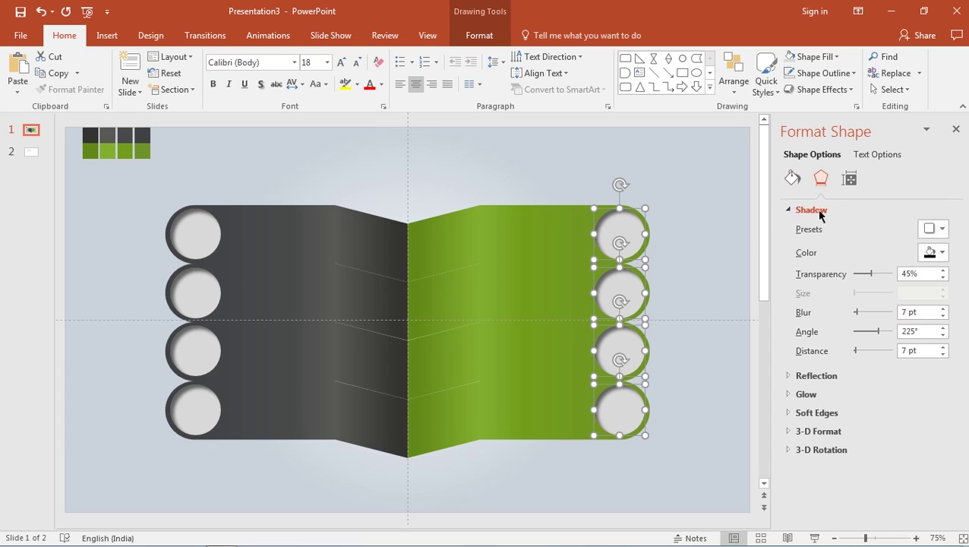
pyautogui.click(942, 229)
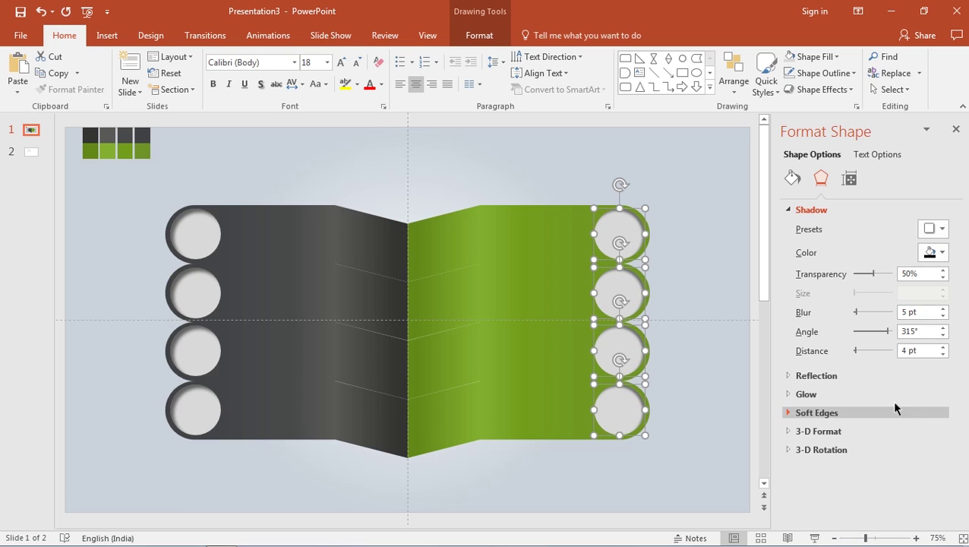
pyautogui.click(942, 278)
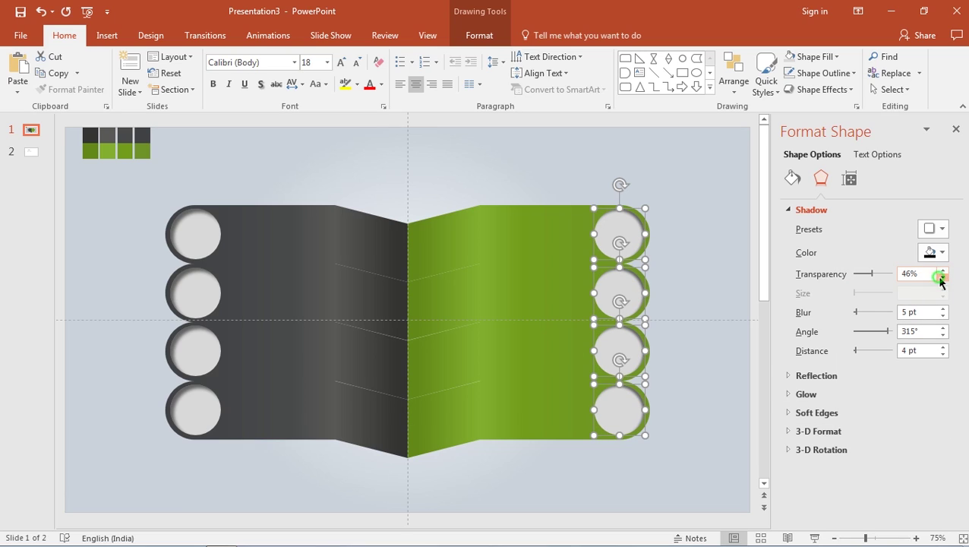
pyautogui.click(942, 278)
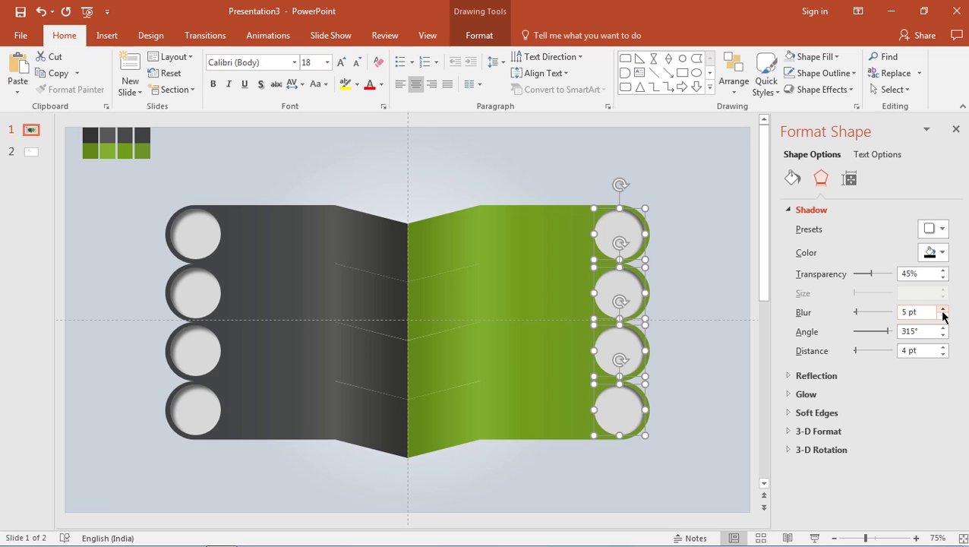
pyautogui.click(942, 311)
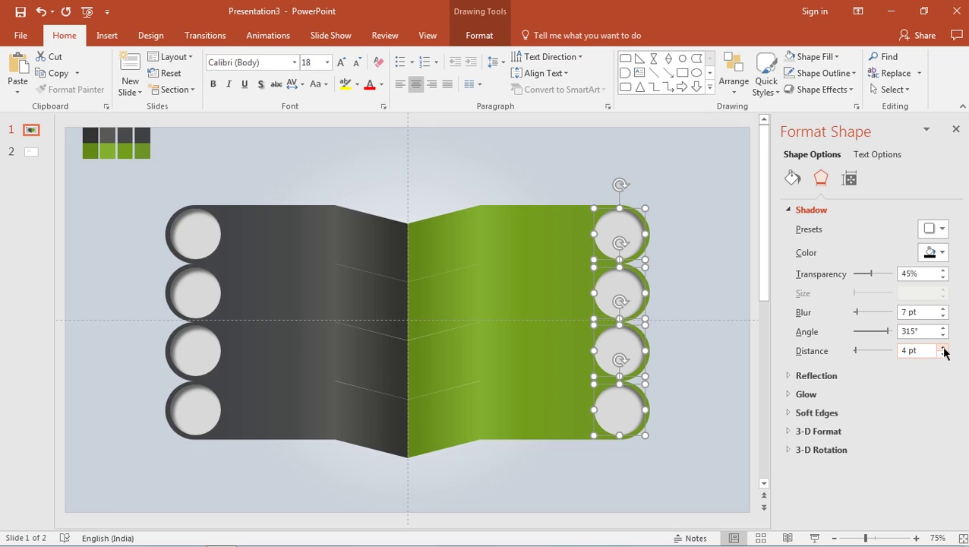
pyautogui.click(942, 347)
pyautogui.click(943, 347)
pyautogui.click(943, 347)
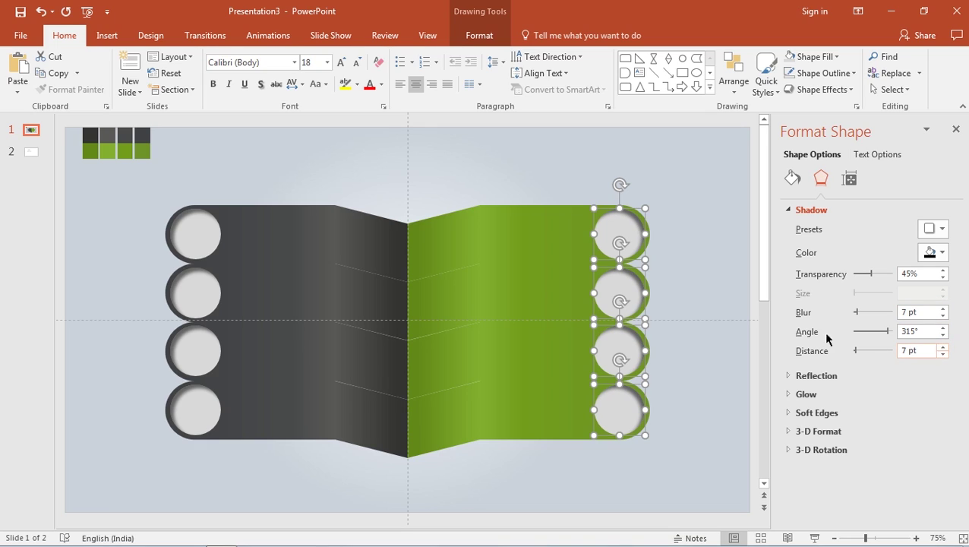
pyautogui.click(712, 296)
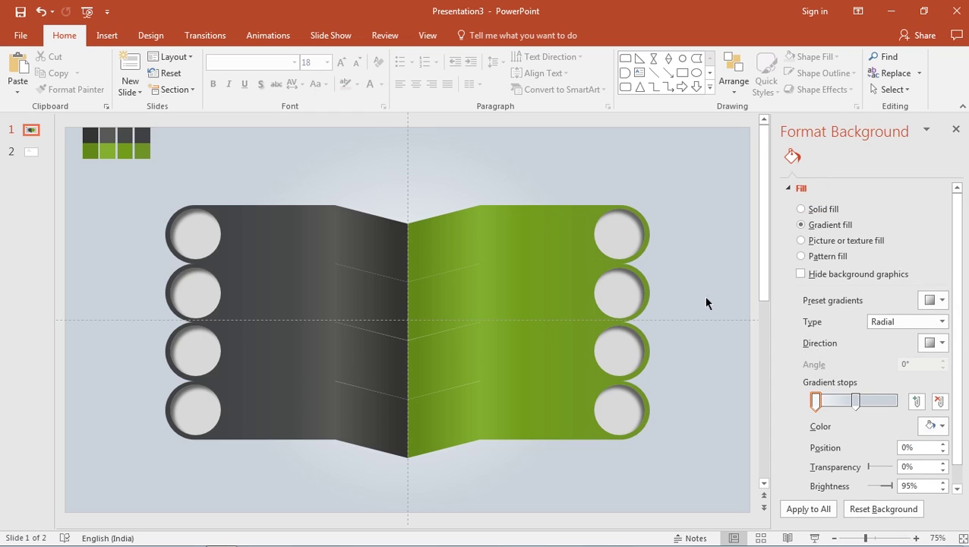
pyautogui.click(956, 129)
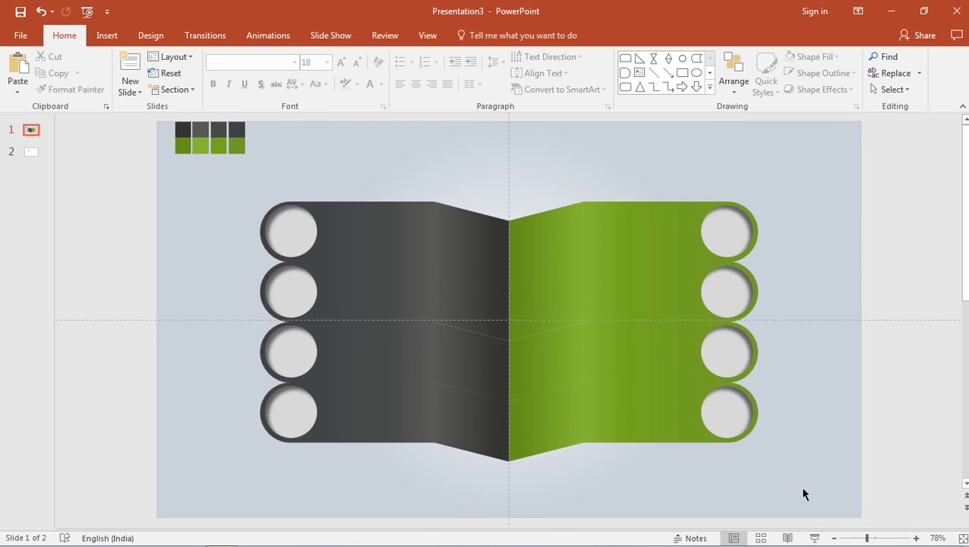
# - Marquee-select all eight bands and their circles and group them into one object
pyautogui.moveTo(801, 487); pyautogui.dragTo(226, 177)
pyautogui.rightClick(435, 231)
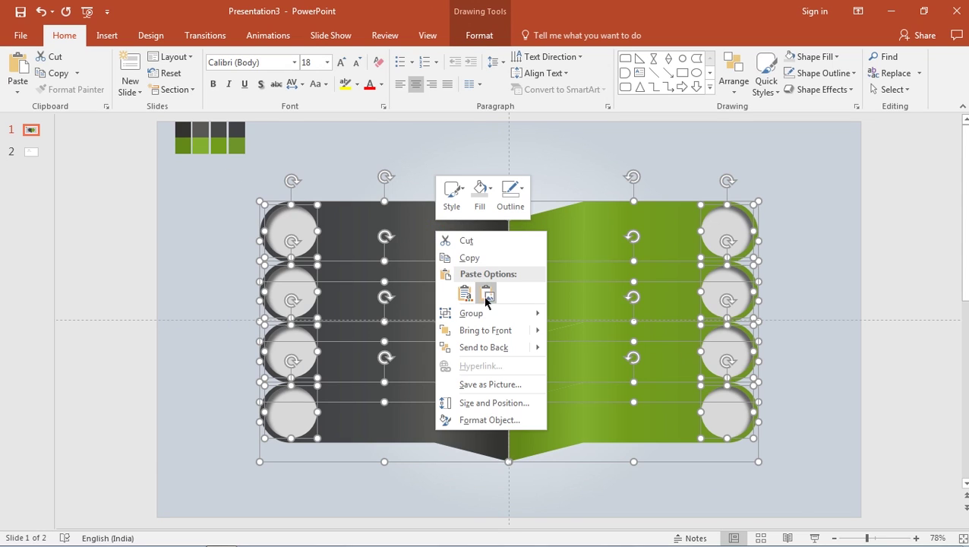
pyautogui.moveTo(480, 314)
pyautogui.click(573, 317)
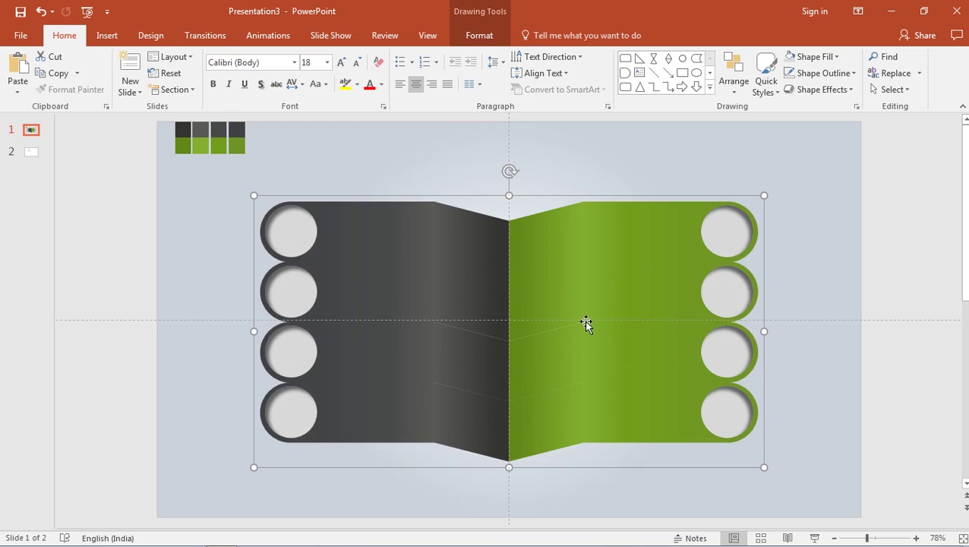
pyautogui.rightClick(586, 323)
# - Apply the Offset: Bottom outer shadow preset to the grouped infographic
pyautogui.click(638, 509)
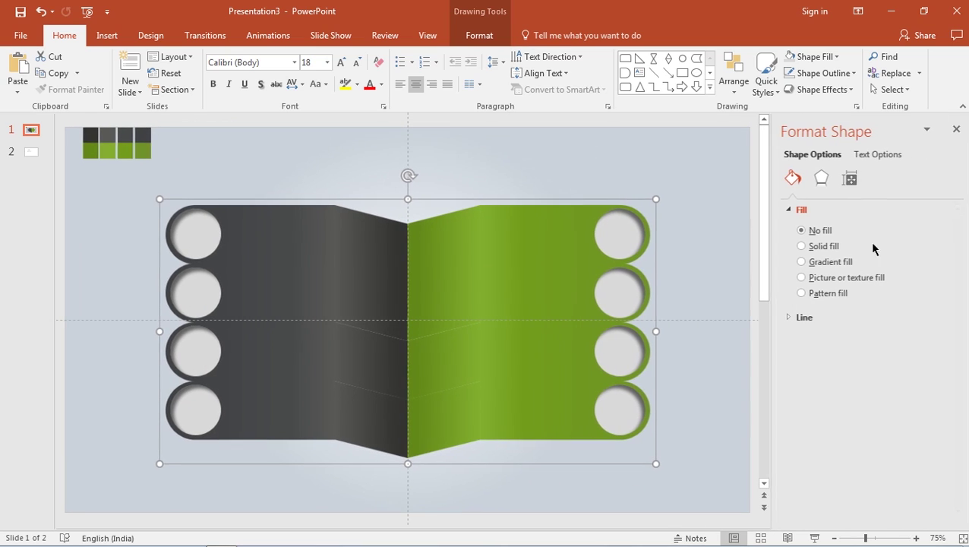
pyautogui.click(821, 178)
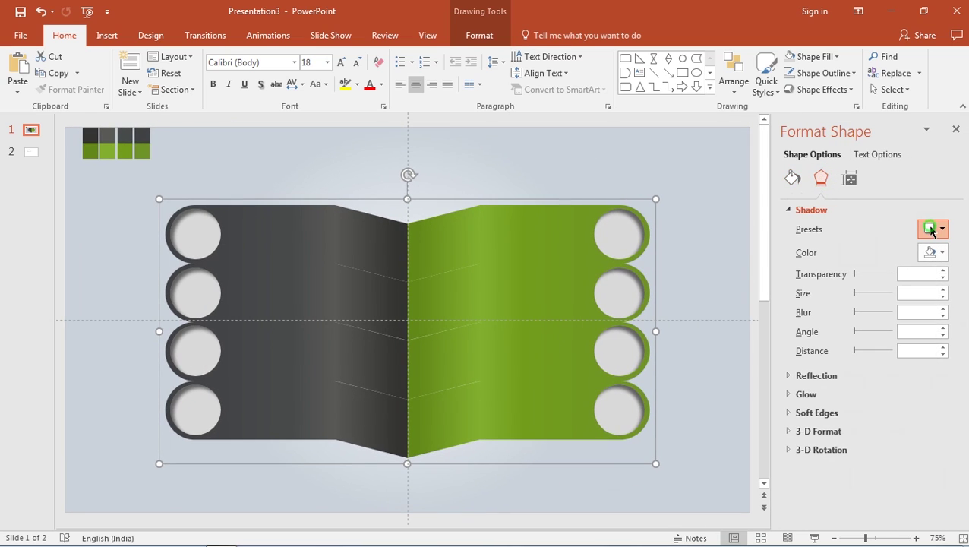
pyautogui.click(932, 231)
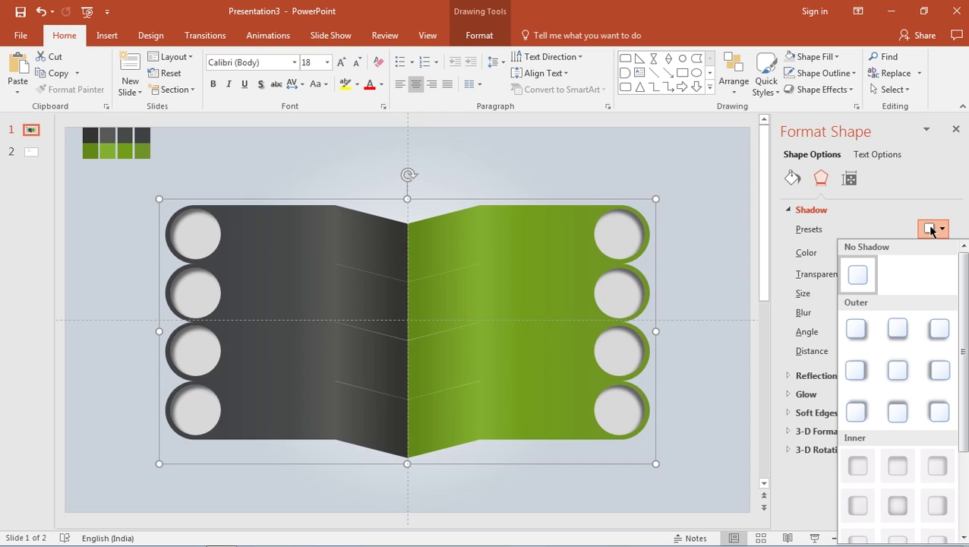
pyautogui.click(899, 327)
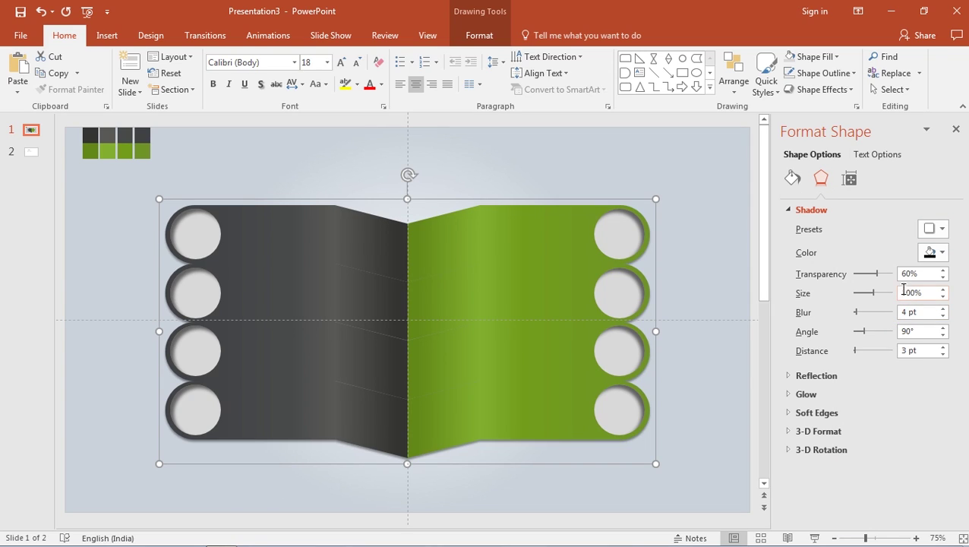
# - Adjust the shadow's transparency toward 54% and its size to 102%, adding some blur
pyautogui.moveTo(877, 275)
pyautogui.mouseDown()
pyautogui.moveTo(868, 278)
pyautogui.moveTo(871, 298)
pyautogui.mouseUp()
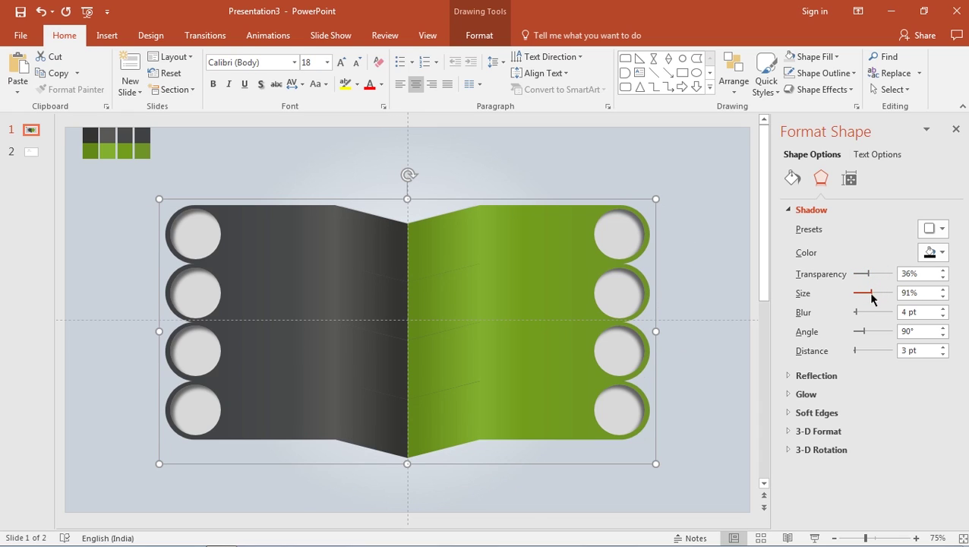
pyautogui.click(941, 289)
pyautogui.click(941, 289)
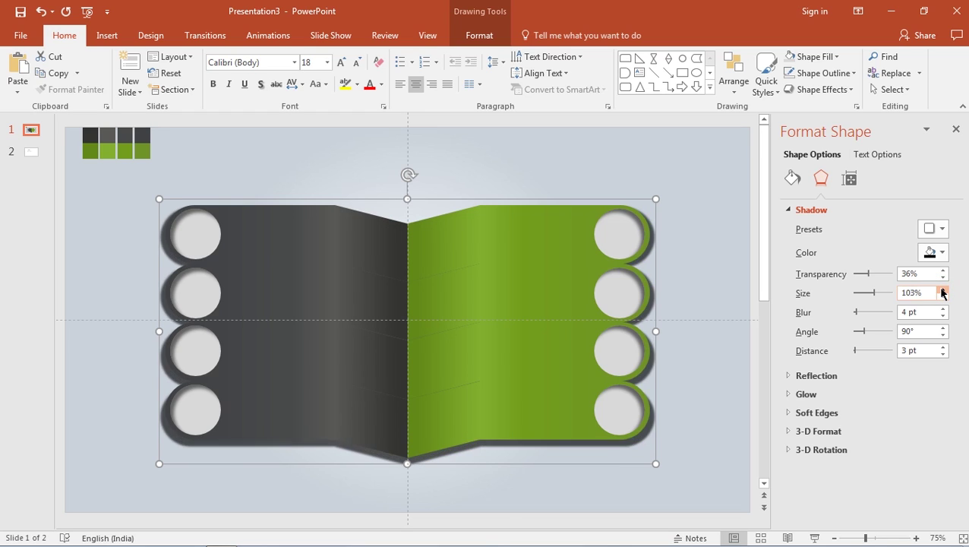
pyautogui.click(942, 296)
pyautogui.click(942, 296)
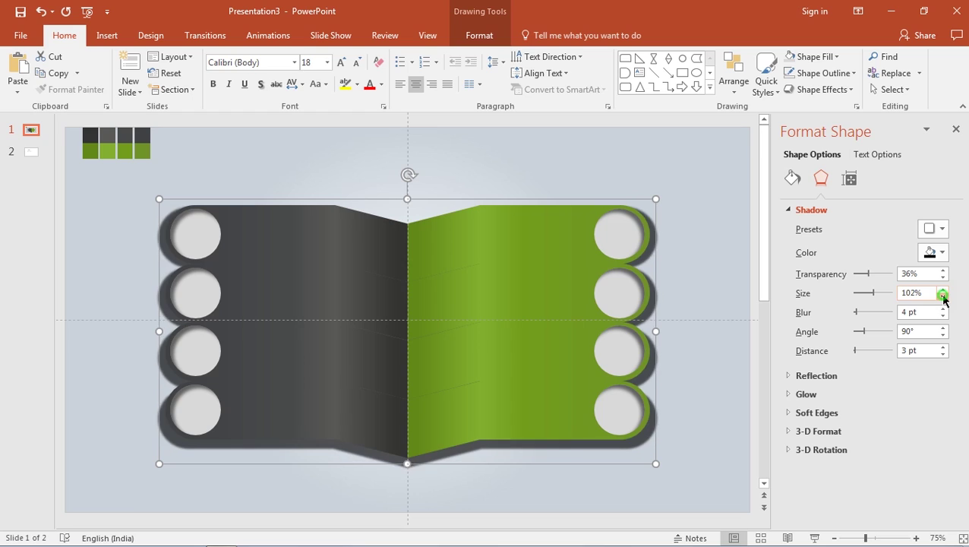
pyautogui.click(942, 296)
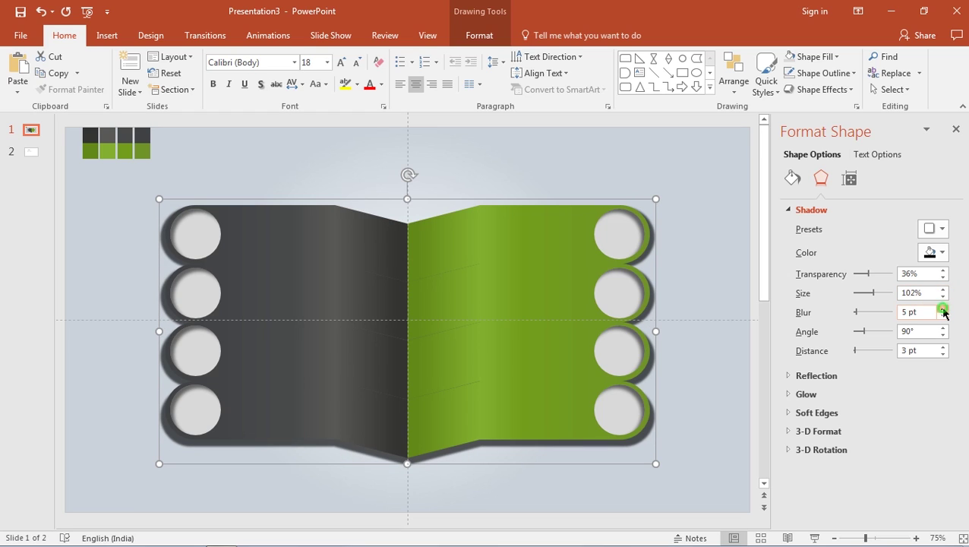
pyautogui.click(942, 308)
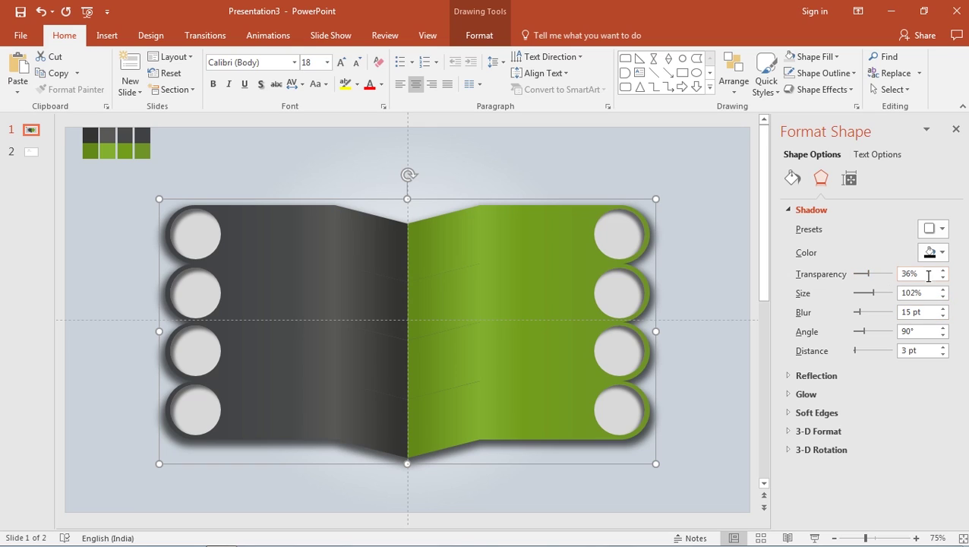
pyautogui.click(942, 271)
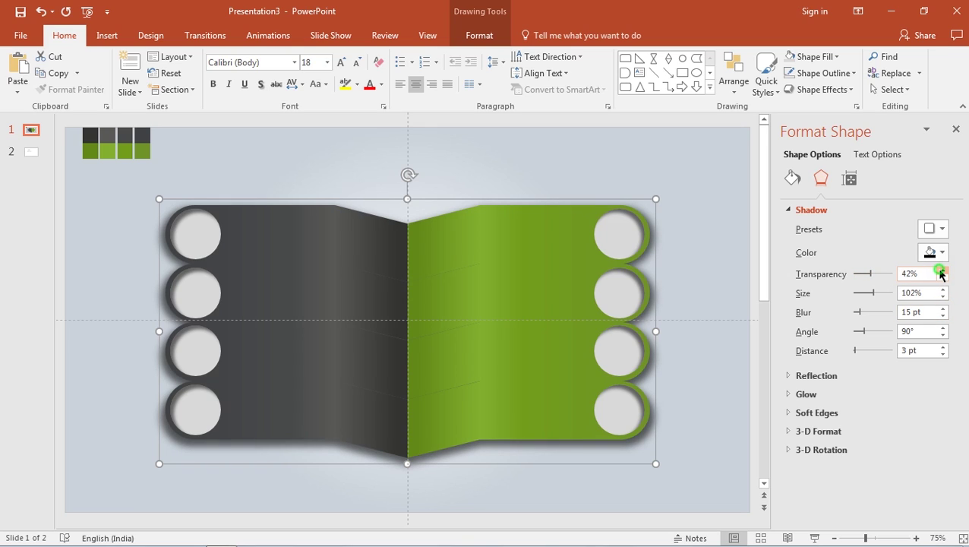
pyautogui.moveTo(872, 278); pyautogui.dragTo(874, 280)
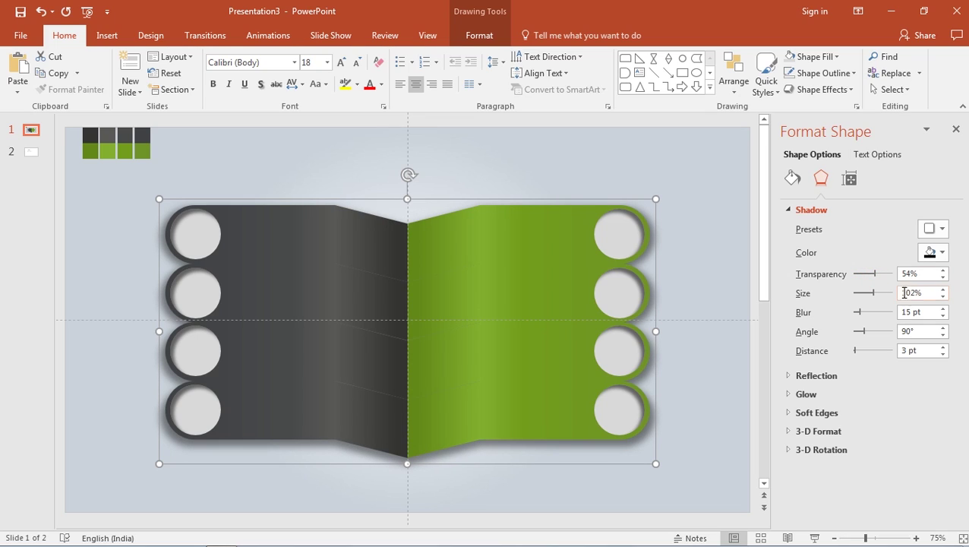
# - Set the shadow distance to 6 pt and blur to 23 pt, then close the pane
pyautogui.click(941, 347)
pyautogui.click(942, 347)
pyautogui.click(942, 347)
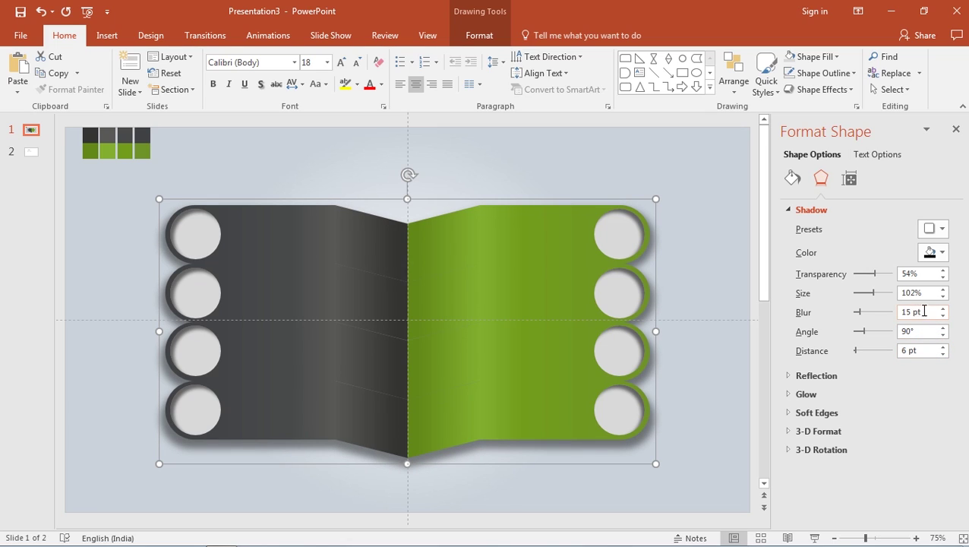
pyautogui.click(941, 309)
pyautogui.click(942, 308)
pyautogui.click(942, 309)
pyautogui.click(942, 308)
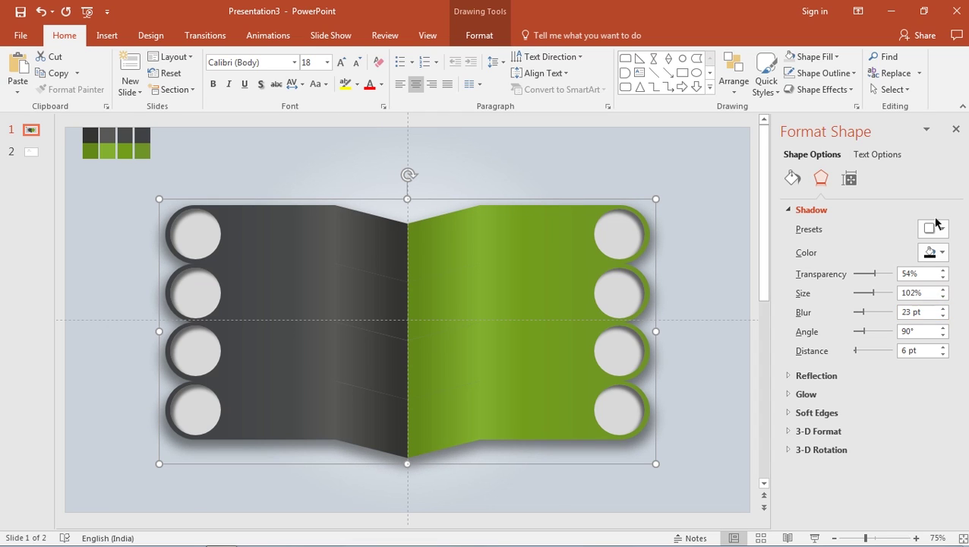
pyautogui.click(956, 129)
pyautogui.click(808, 259)
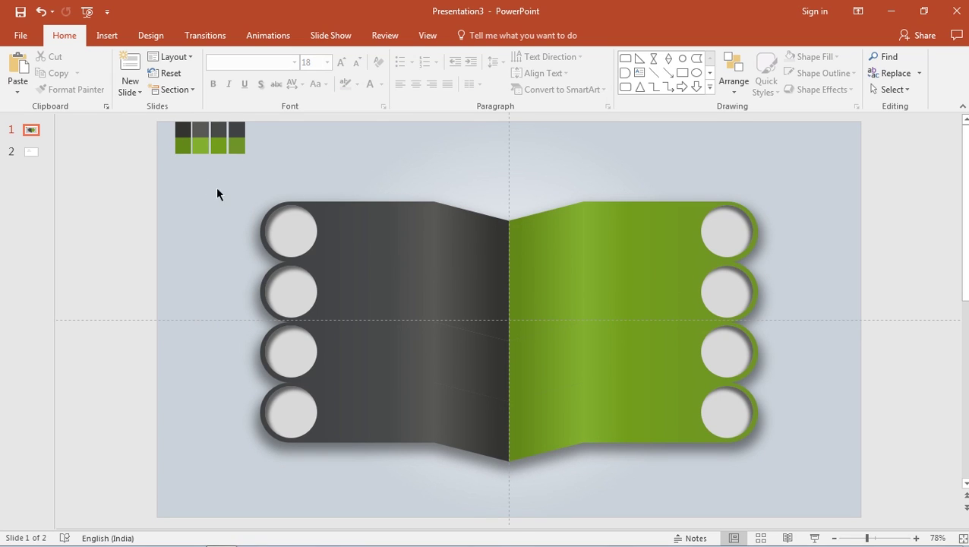
# - Copy the 01 number box from slide 2 and paste it onto the infographic slide
pyautogui.click(32, 152)
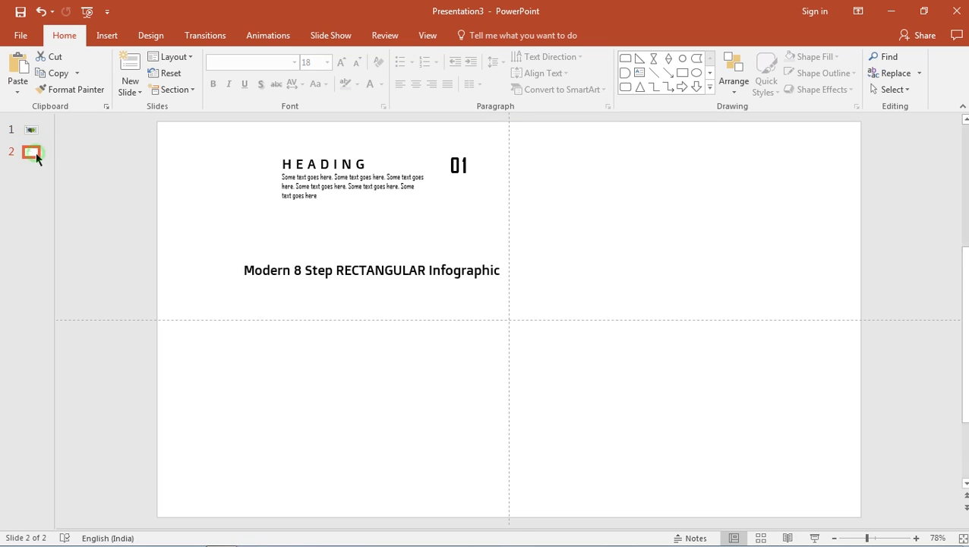
pyautogui.click(471, 171)
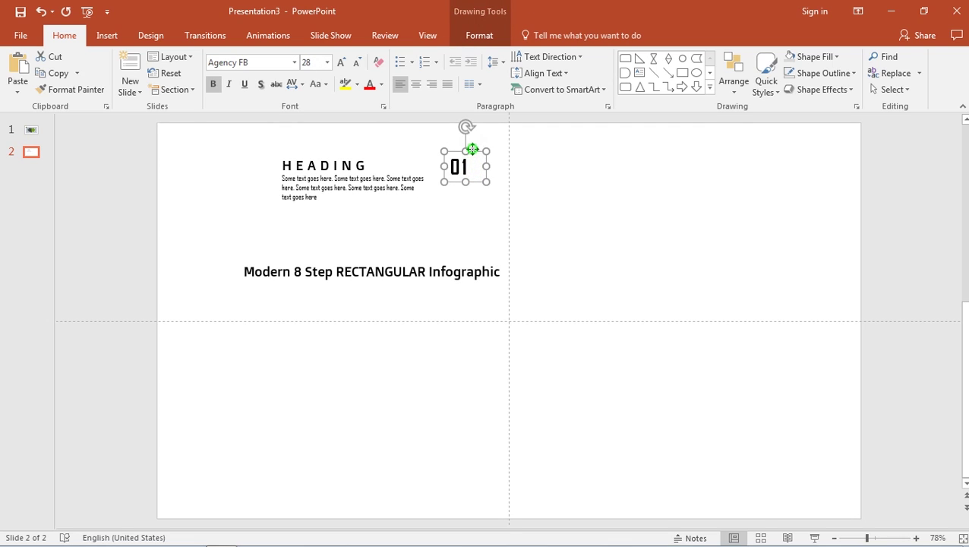
pyautogui.click(32, 129)
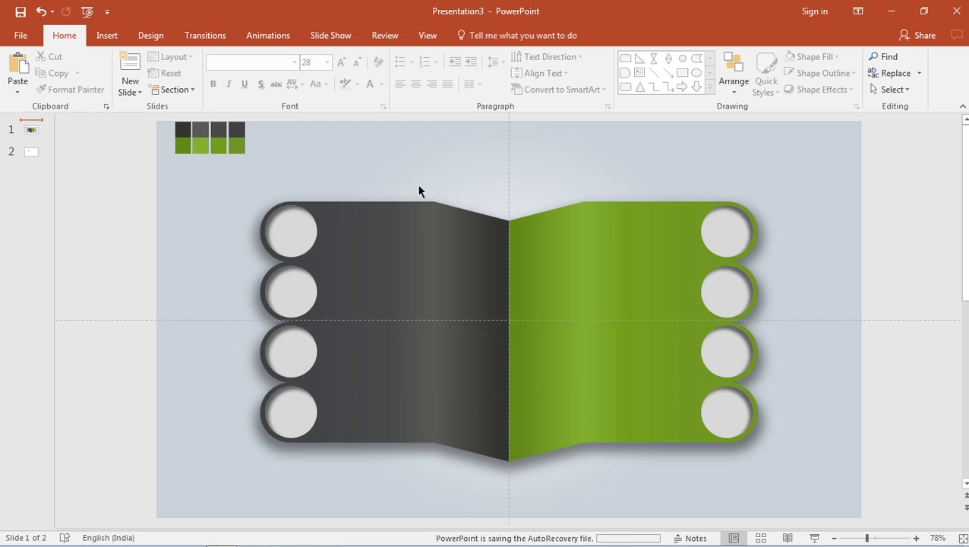
pyautogui.hotkey('ctrl', 'v')
pyautogui.moveTo(456, 182); pyautogui.dragTo(418, 185)
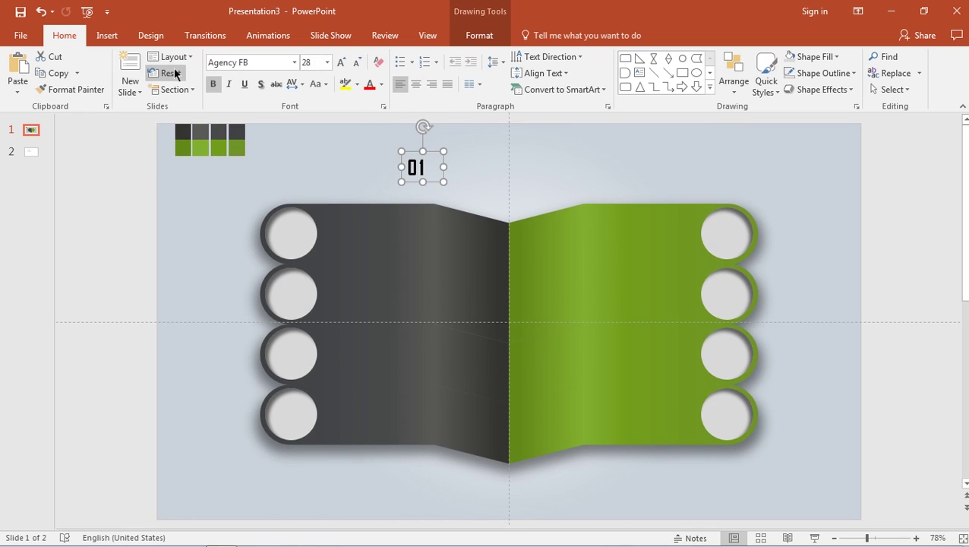
# - Colour the 01 number green and move it onto the top-left circle
pyautogui.click(381, 85)
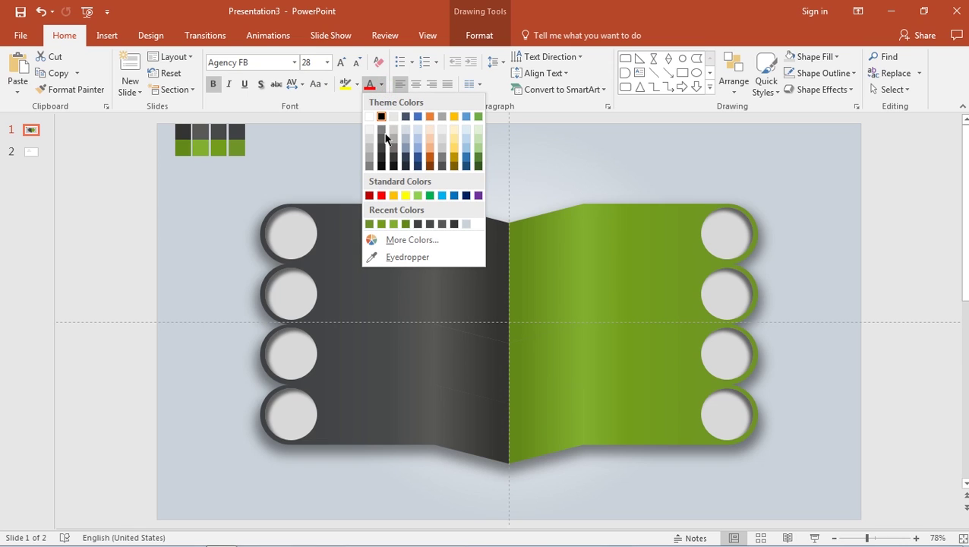
pyautogui.click(381, 224)
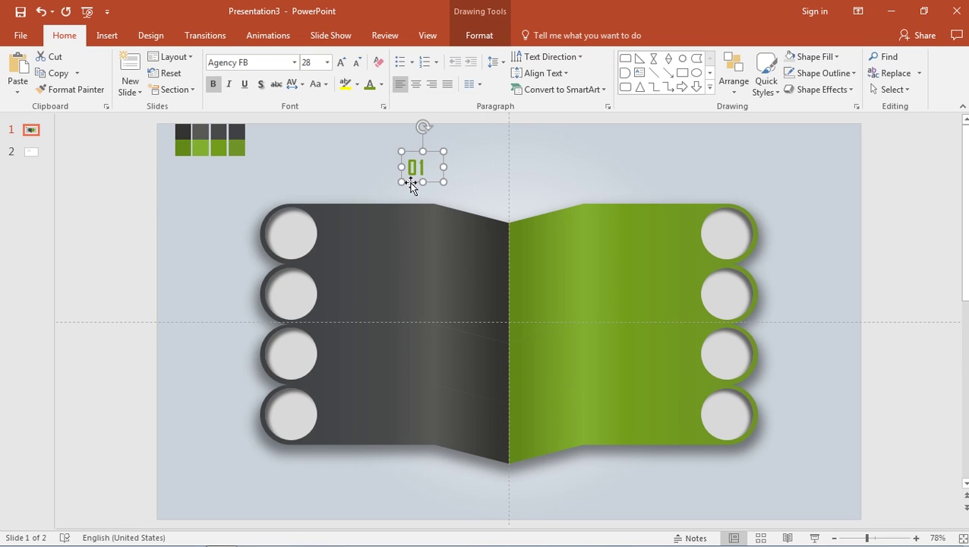
pyautogui.moveTo(410, 186); pyautogui.dragTo(283, 245)
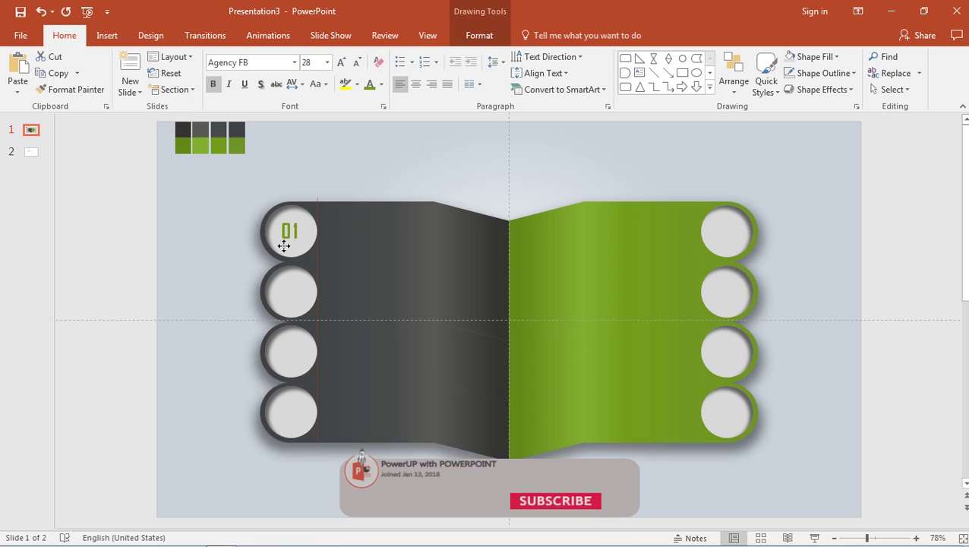
# - Enlarge the 01 number to 36 pt, centre it, and copy it as 02 into the top-right circle
pyautogui.click(341, 62)
pyautogui.click(341, 63)
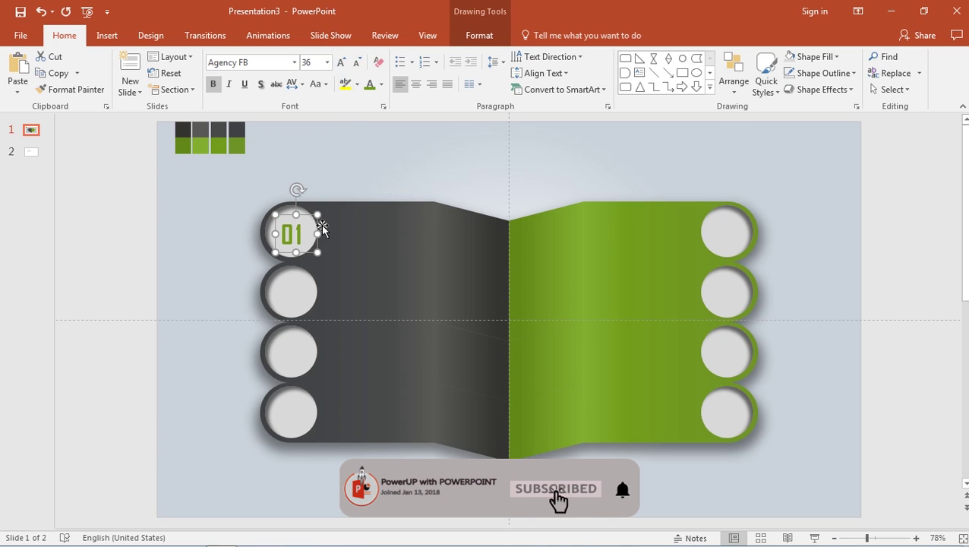
pyautogui.moveTo(304, 248); pyautogui.dragTo(301, 250)
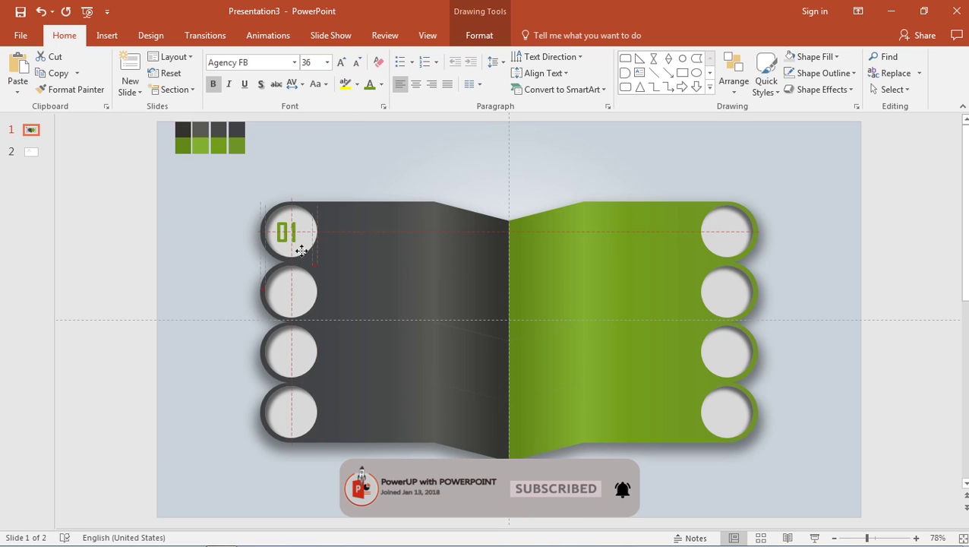
pyautogui.keyDown('ctrl'); pyautogui.moveTo(303, 250); pyautogui.dragTo(732, 257); pyautogui.keyUp('ctrl')
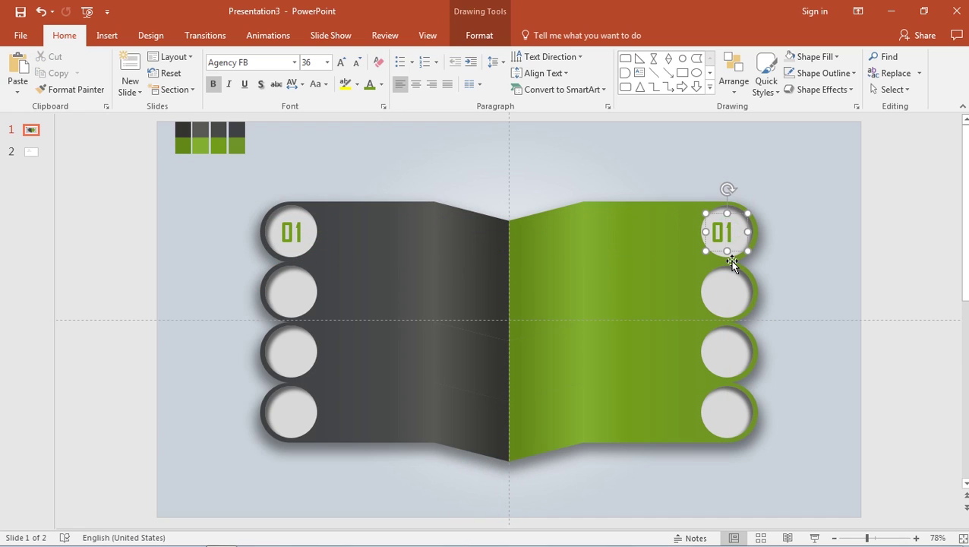
pyautogui.press('BackSpace')
pyautogui.write('2')
# - Copy the number down the left circles, renumbering the copies 03, 05 and 07
pyautogui.moveTo(736, 247); pyautogui.dragTo(301, 306)
pyautogui.click(296, 296)
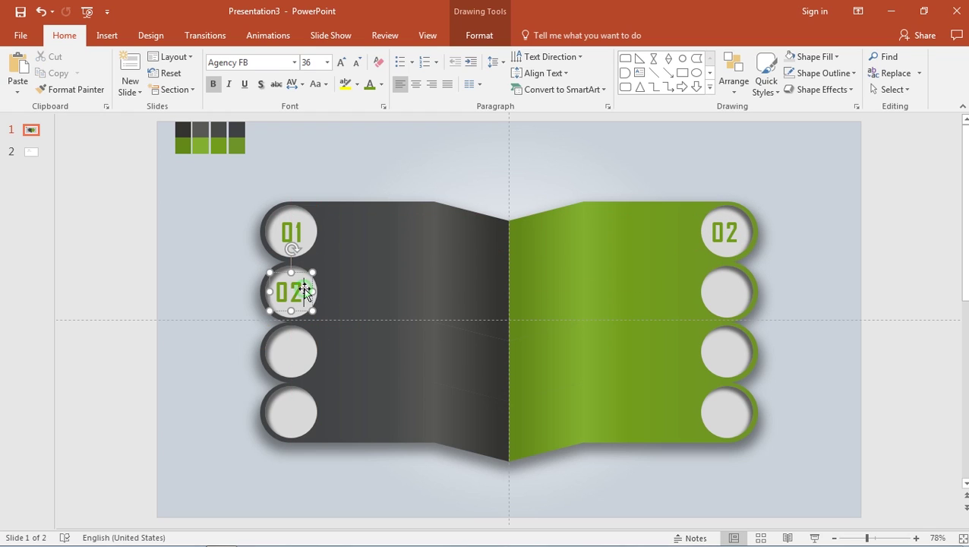
pyautogui.press('BackSpace')
pyautogui.write('3')
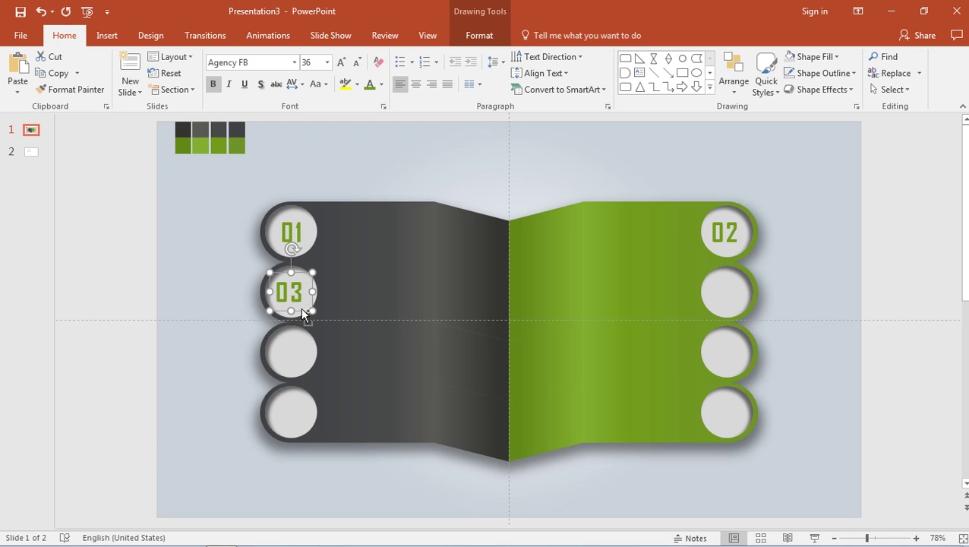
pyautogui.moveTo(302, 308); pyautogui.dragTo(302, 376)
pyautogui.click(298, 350)
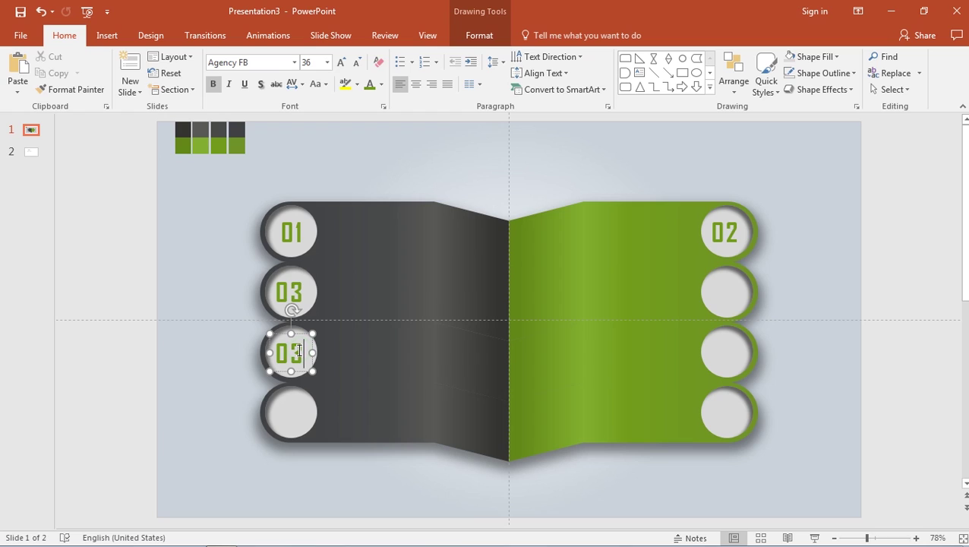
pyautogui.press('BackSpace')
pyautogui.write('5')
pyautogui.click(300, 372)
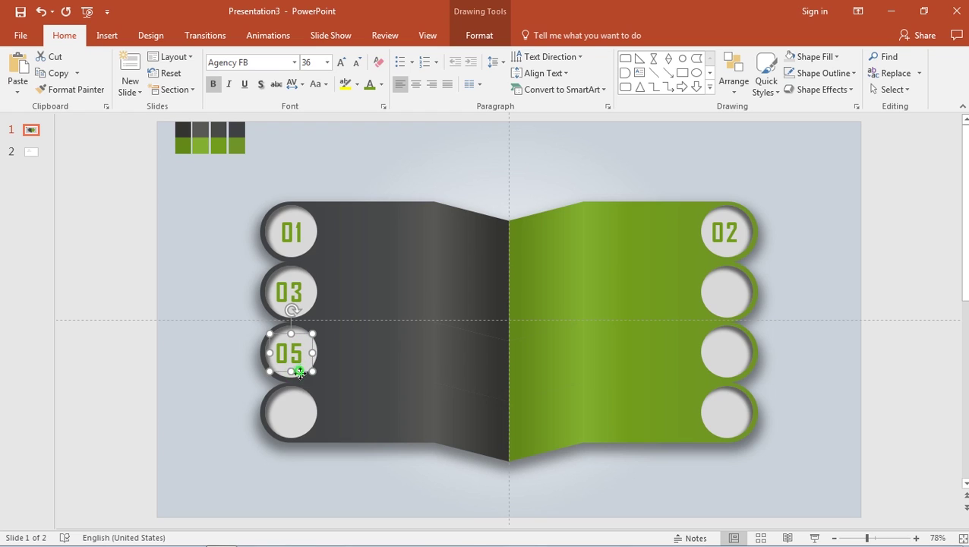
pyautogui.moveTo(300, 371); pyautogui.dragTo(302, 433)
pyautogui.click(297, 411)
pyautogui.press('BackSpace')
pyautogui.write('7')
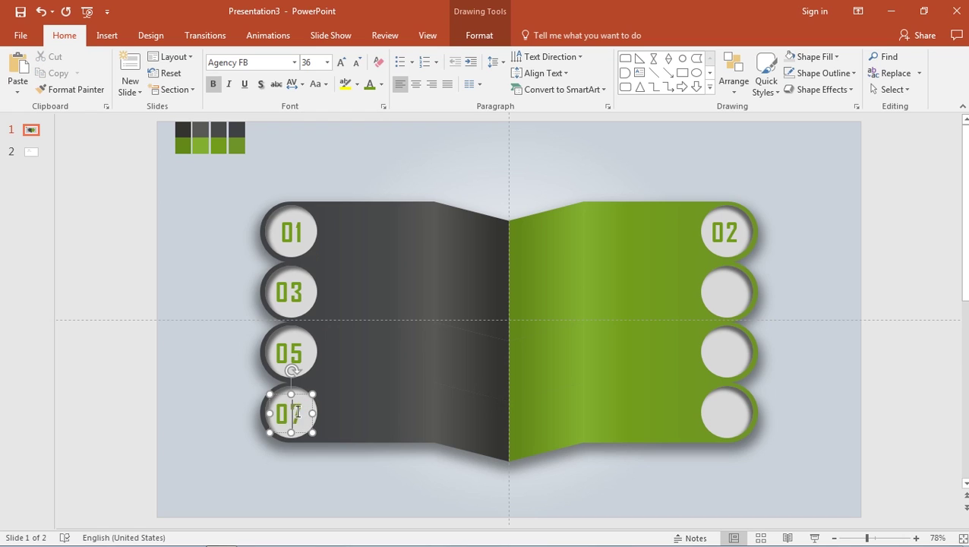
pyautogui.click(193, 386)
# - Duplicate 03, 05 and 07 onto the lower right circles and renumber them 04, 06 and 08
pyautogui.click(286, 298)
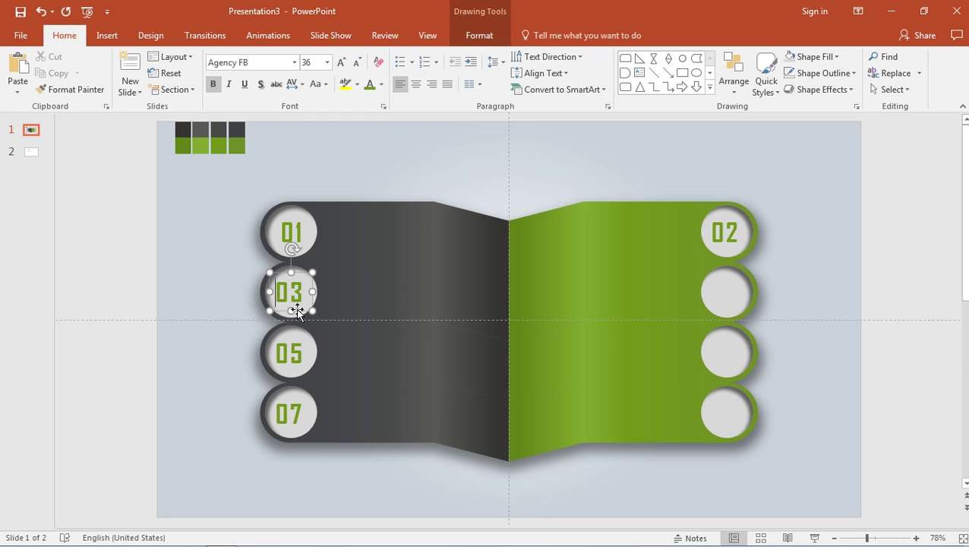
pyautogui.moveTo(298, 311); pyautogui.dragTo(296, 411)
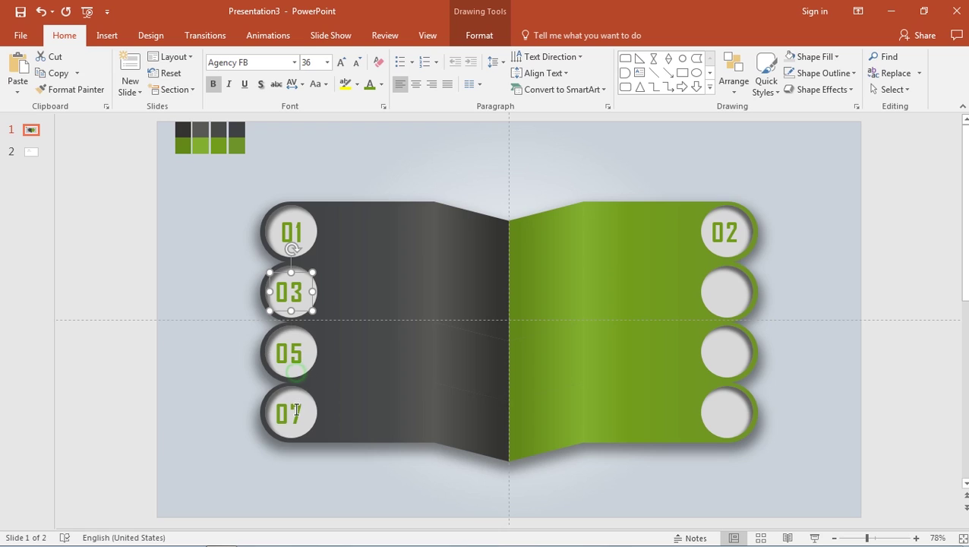
pyautogui.keyDown('shift'); pyautogui.click(296, 369); pyautogui.keyUp('shift')
pyautogui.keyDown('shift'); pyautogui.click(301, 410); pyautogui.keyUp('shift')
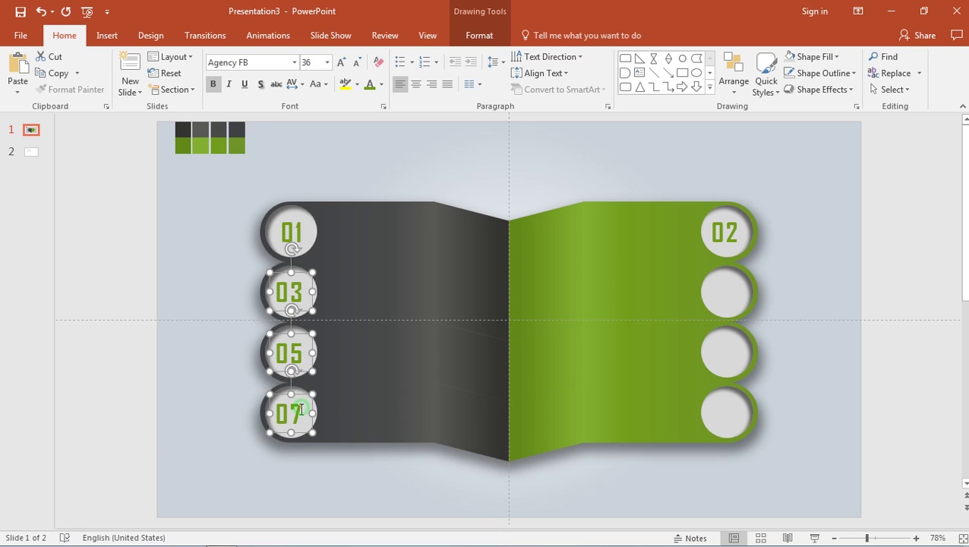
pyautogui.moveTo(301, 431); pyautogui.dragTo(739, 423)
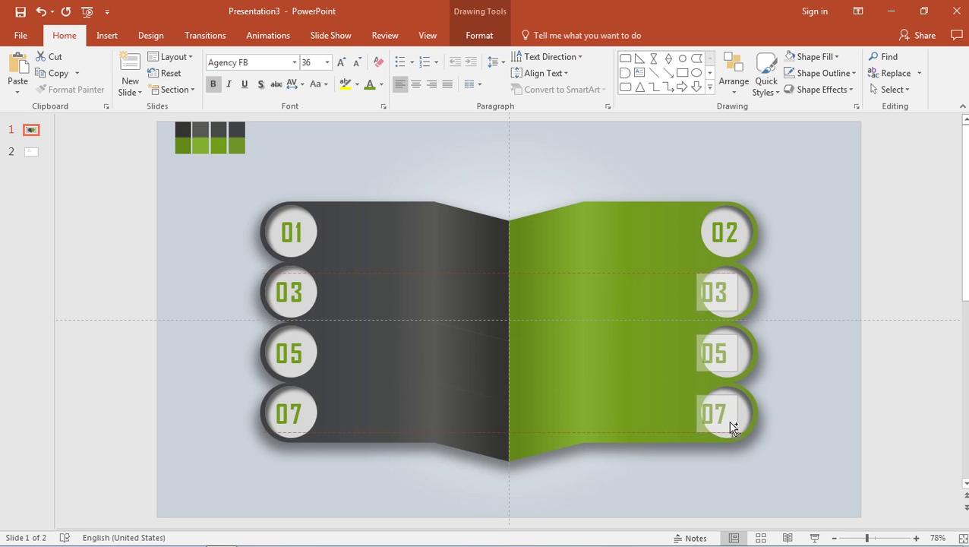
pyautogui.moveTo(739, 423); pyautogui.dragTo(739, 423)
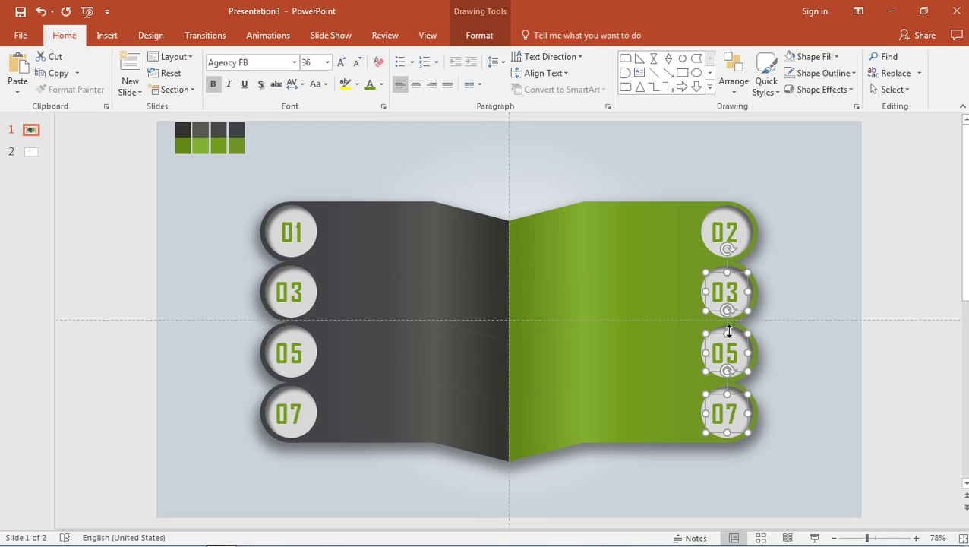
pyautogui.click(735, 287)
pyautogui.press('BackSpace')
pyautogui.write('4')
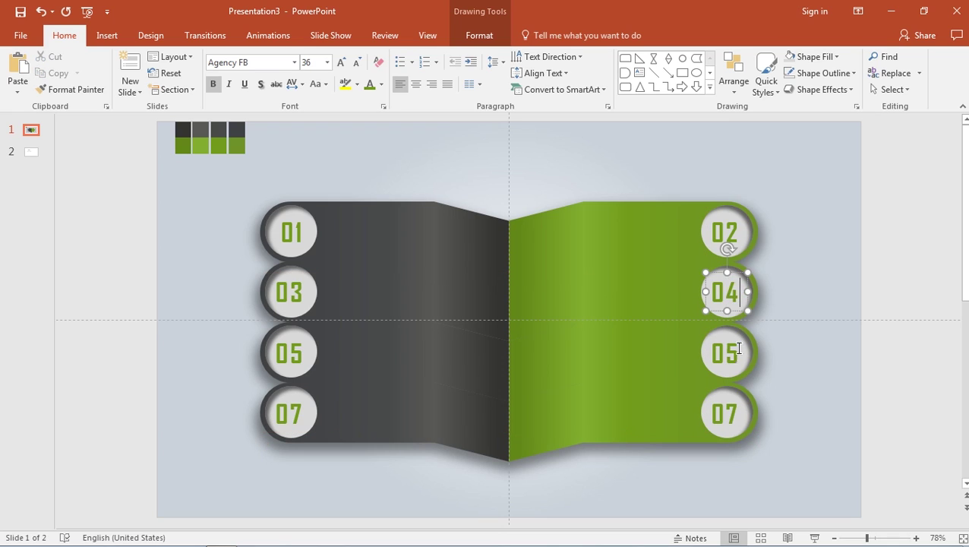
pyautogui.click(739, 348)
pyautogui.press('BackSpace')
pyautogui.write('6')
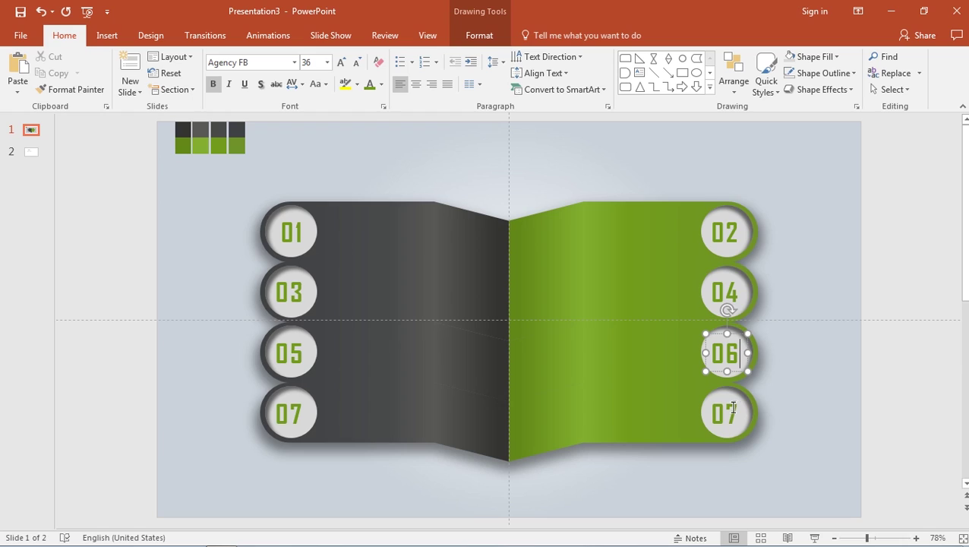
pyautogui.click(732, 408)
pyautogui.press('BackSpace')
pyautogui.write('8')
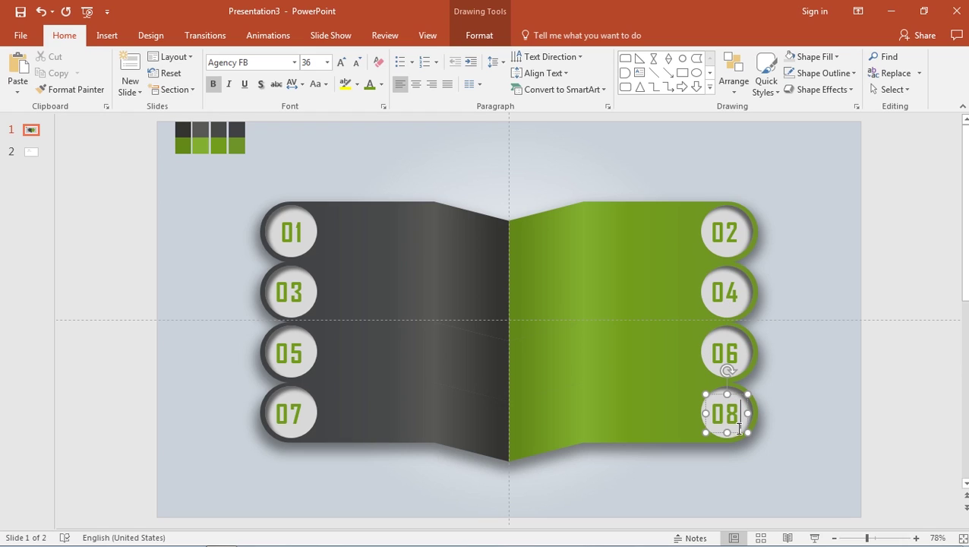
pyautogui.press('Escape')
# - Make the right-side numbers 02, 04, 06 and 08 dark grey
pyautogui.keyDown('shift'); pyautogui.click(731, 363); pyautogui.keyUp('shift')
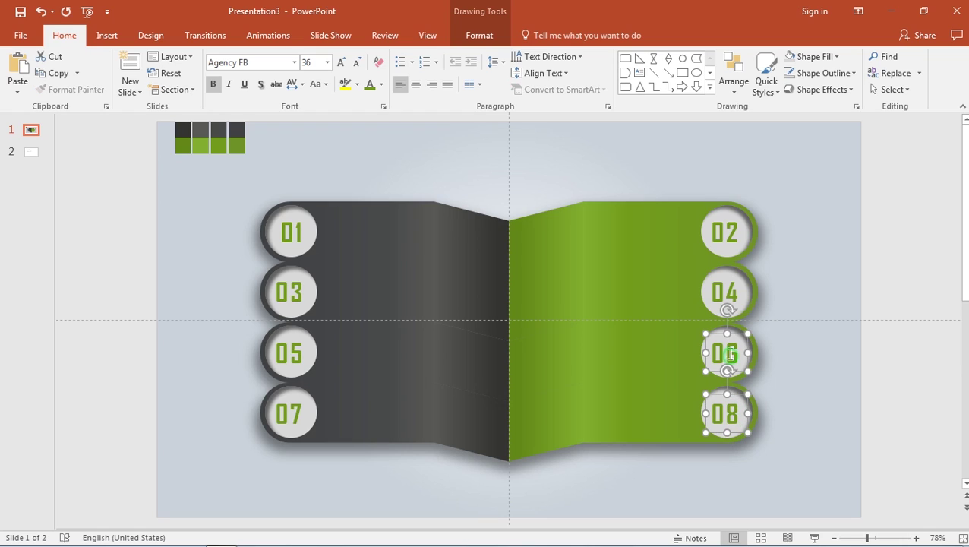
pyautogui.keyDown('shift'); pyautogui.click(731, 292); pyautogui.keyUp('shift')
pyautogui.keyDown('shift'); pyautogui.click(721, 234); pyautogui.keyUp('shift')
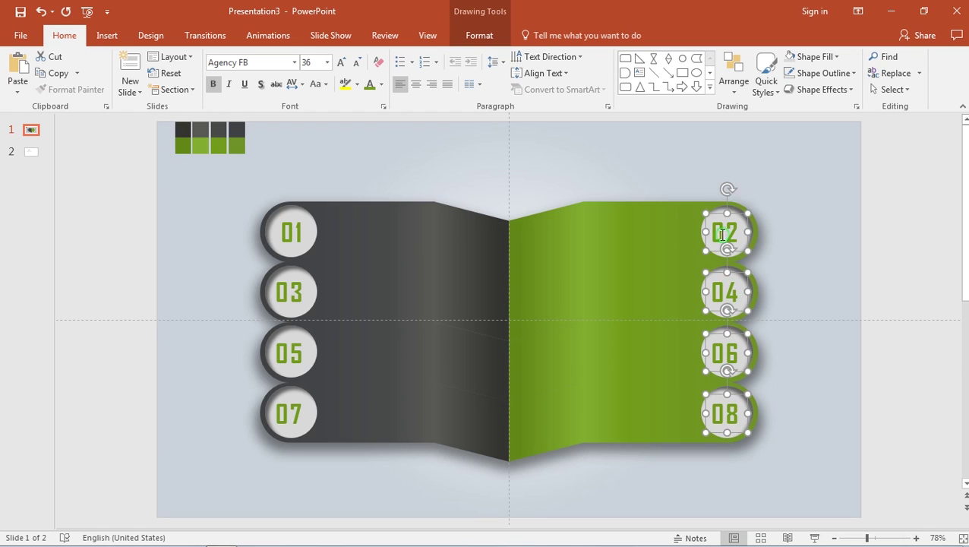
pyautogui.click(381, 85)
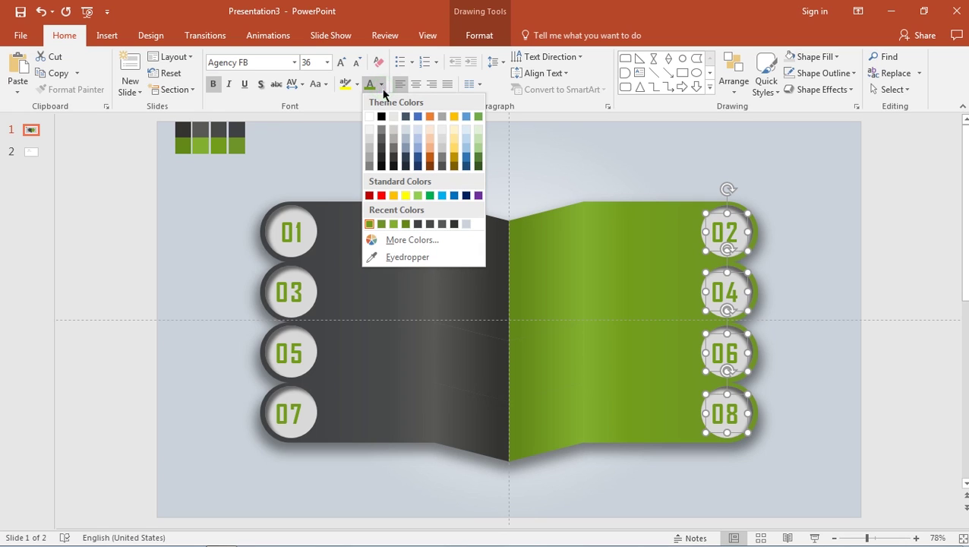
pyautogui.click(441, 224)
pyautogui.click(800, 281)
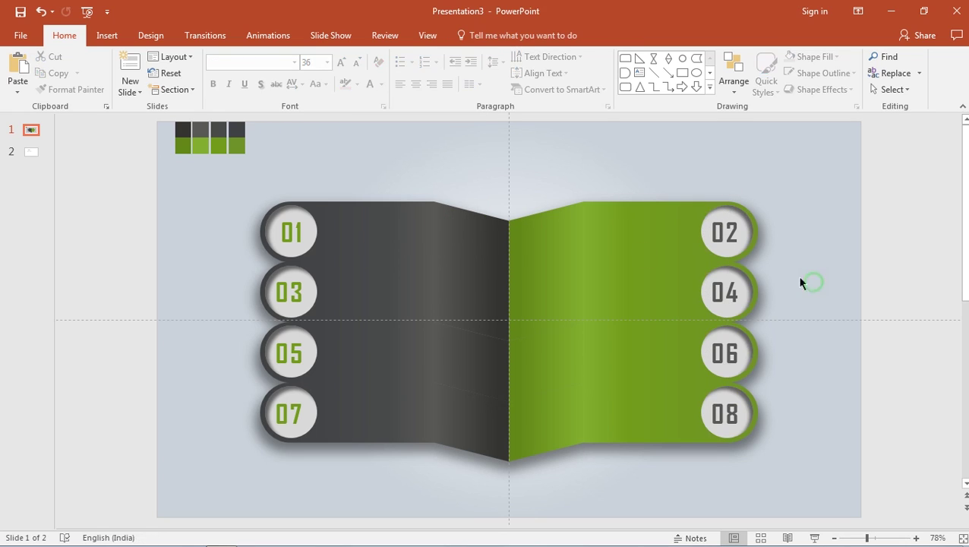
# - Copy the HEADING text box from the sample slide onto the 01 band of the infographic
pyautogui.click(106, 39)
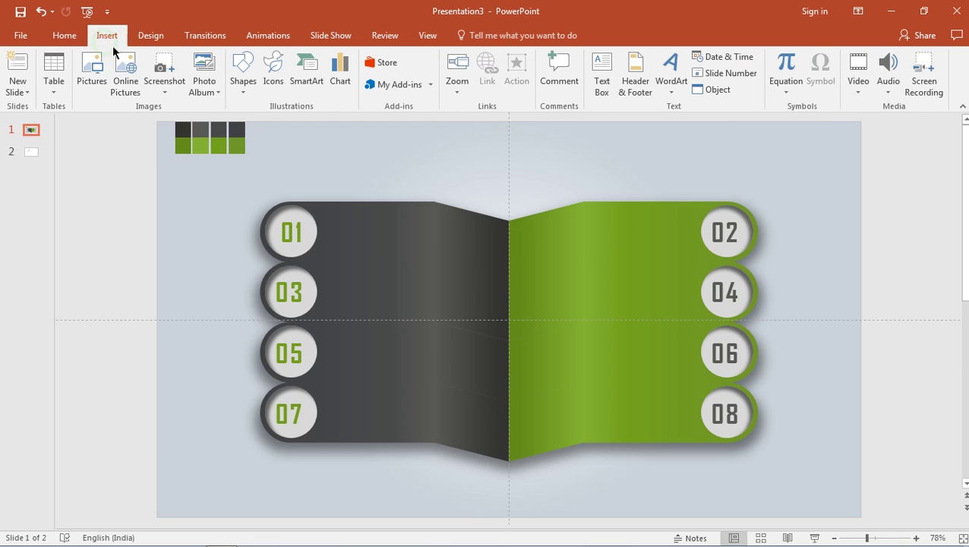
pyautogui.click(31, 152)
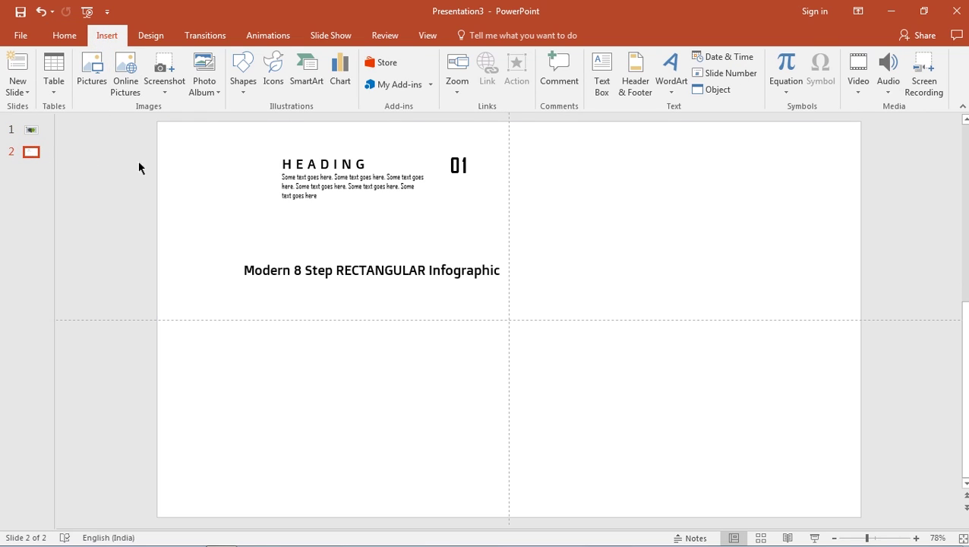
pyautogui.click(316, 156)
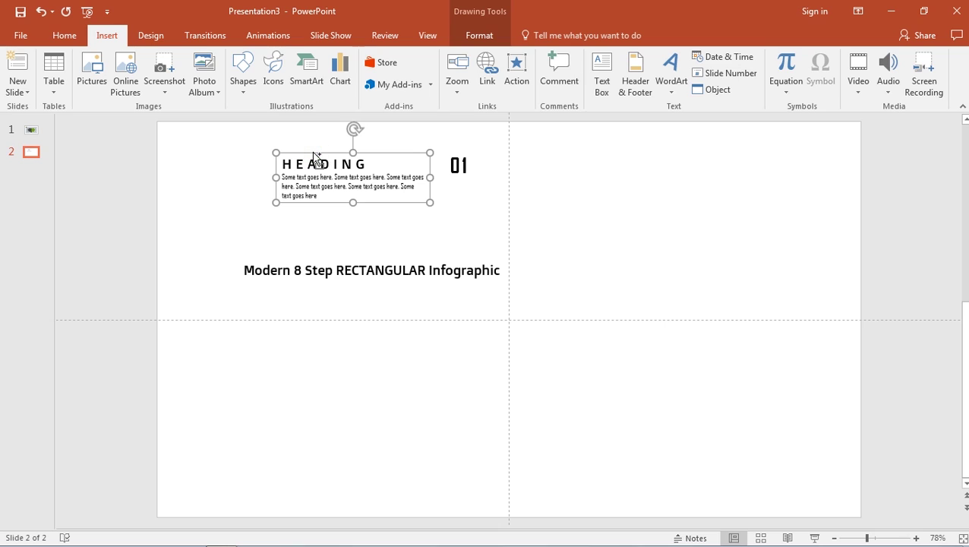
pyautogui.click(31, 130)
pyautogui.hotkey('ctrl', 'v')
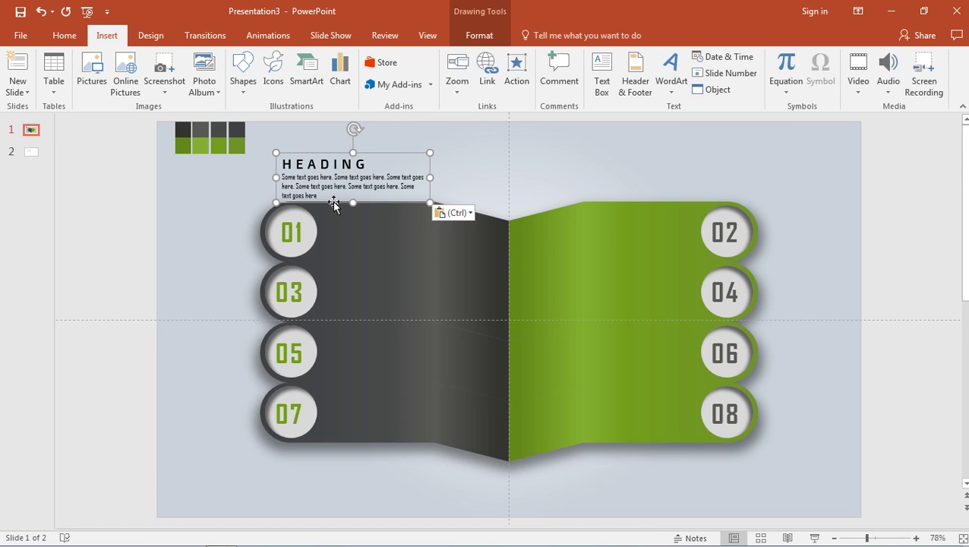
pyautogui.moveTo(331, 203); pyautogui.dragTo(375, 254)
# - Narrow the HEADING box to fit the band and make its body text slightly smaller
pyautogui.moveTo(470, 232); pyautogui.dragTo(439, 235)
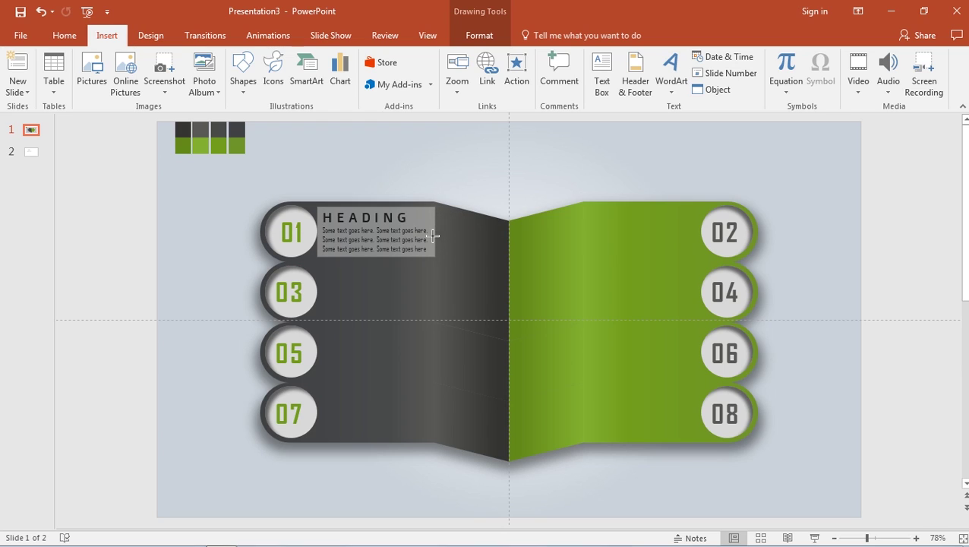
pyautogui.moveTo(441, 234); pyautogui.dragTo(407, 257)
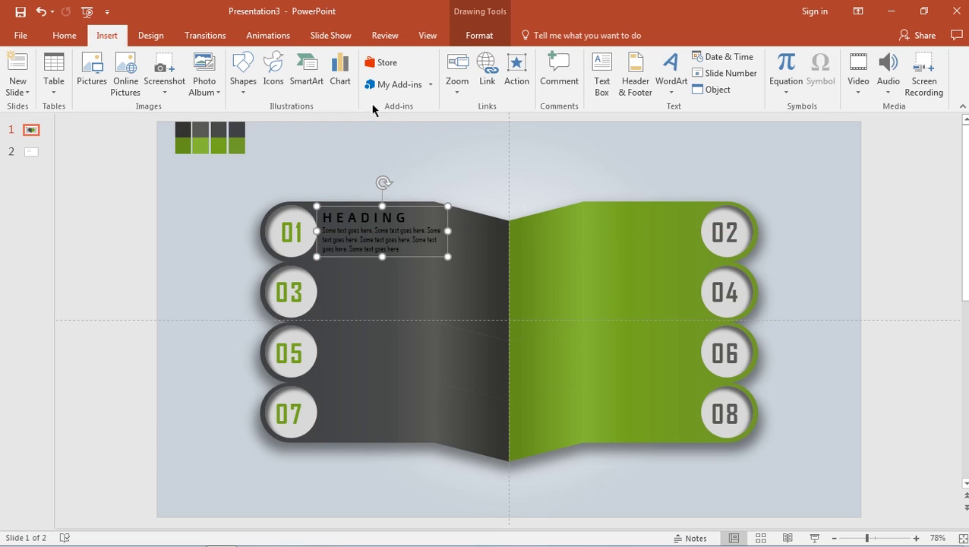
pyautogui.click(66, 35)
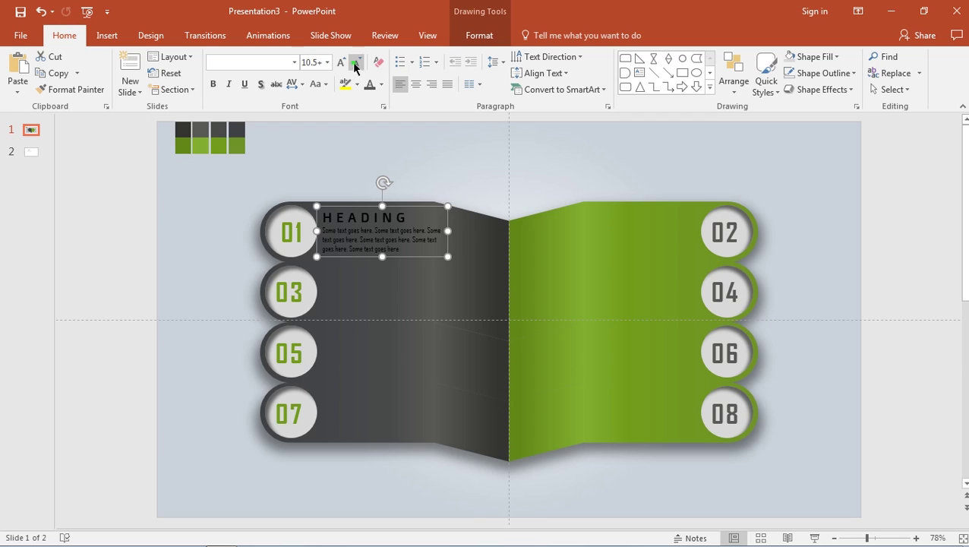
# - Shrink the body text further and colour it light grey
pyautogui.click(355, 64)
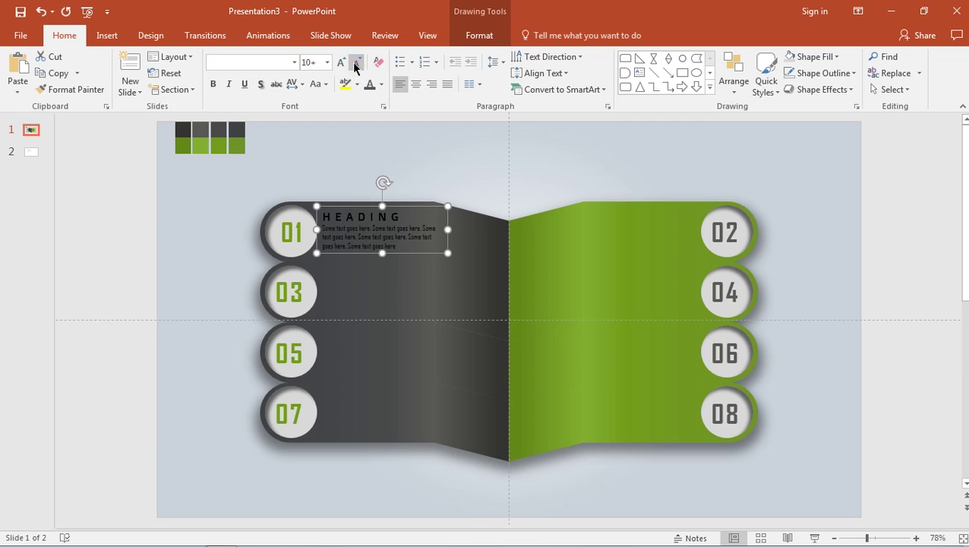
pyautogui.click(398, 206)
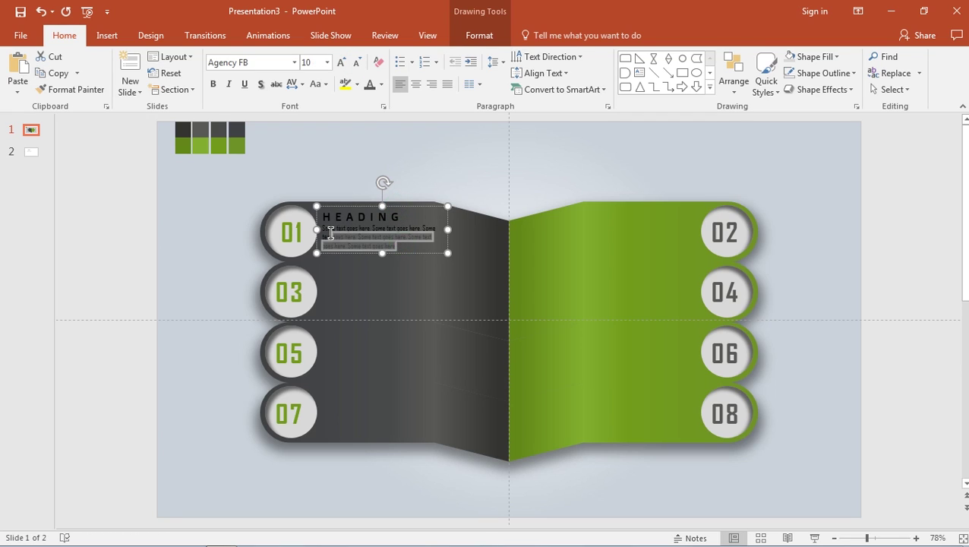
pyautogui.moveTo(402, 244); pyautogui.dragTo(317, 222)
pyautogui.click(382, 84)
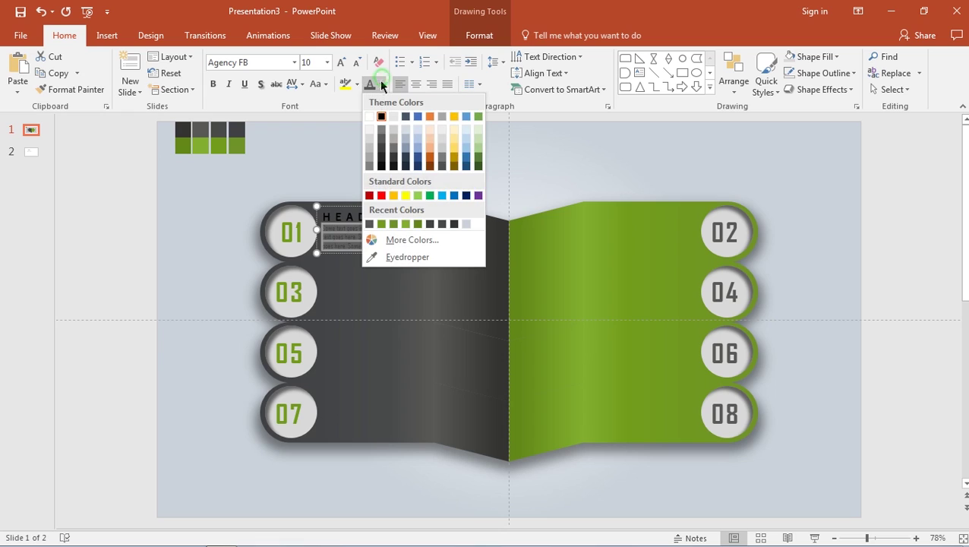
pyautogui.click(368, 140)
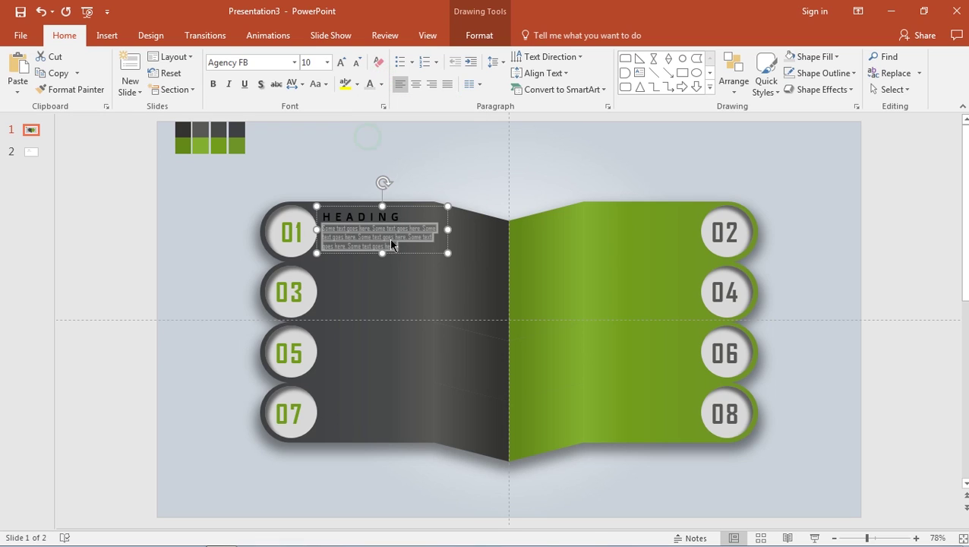
pyautogui.click(400, 216)
# - Colour the HEADING word green and duplicate the text box down into the 03, 05 and 07 bands
pyautogui.doubleClick(376, 217)
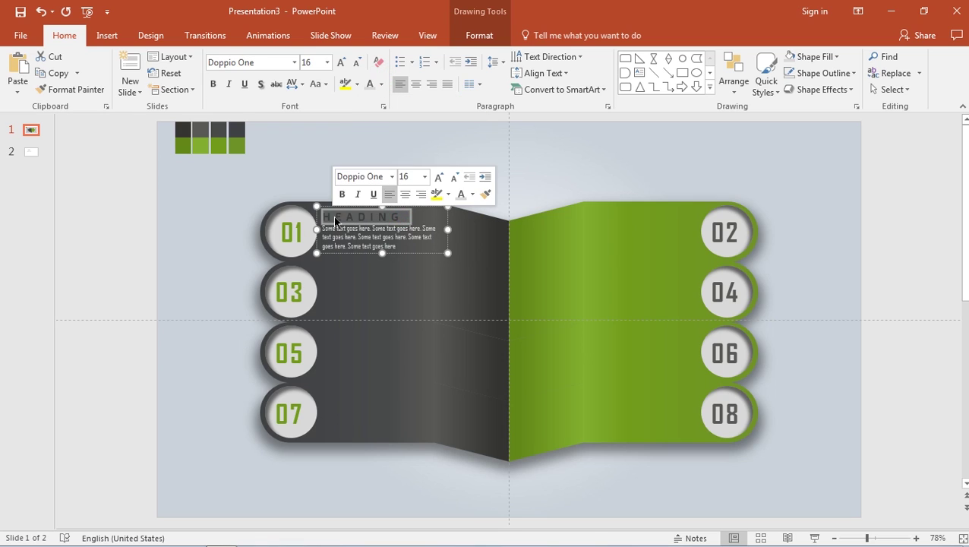
pyautogui.click(381, 85)
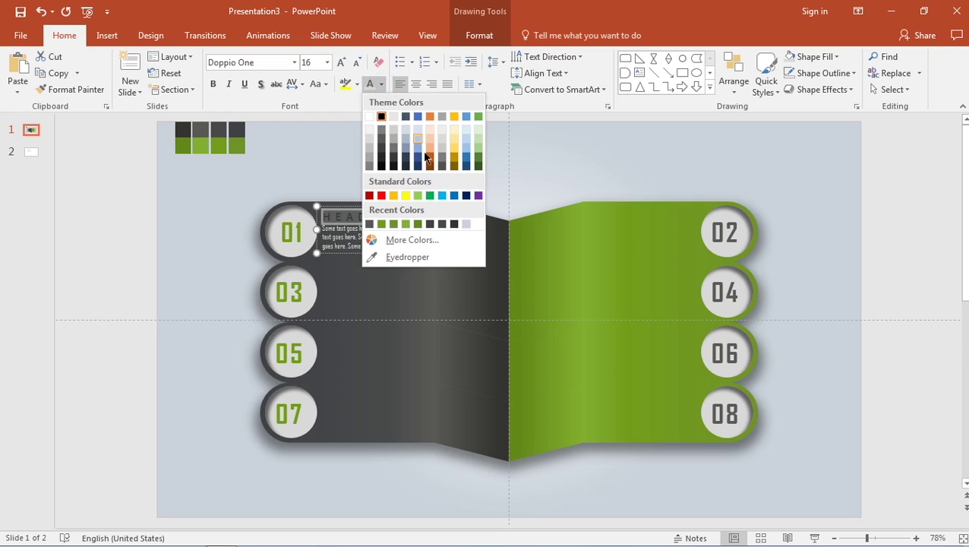
pyautogui.click(406, 224)
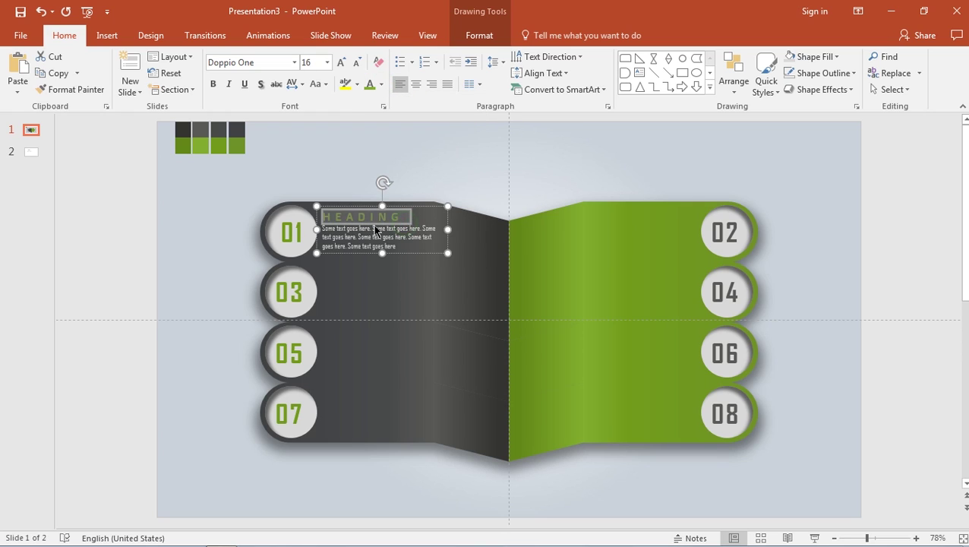
pyautogui.click(395, 258)
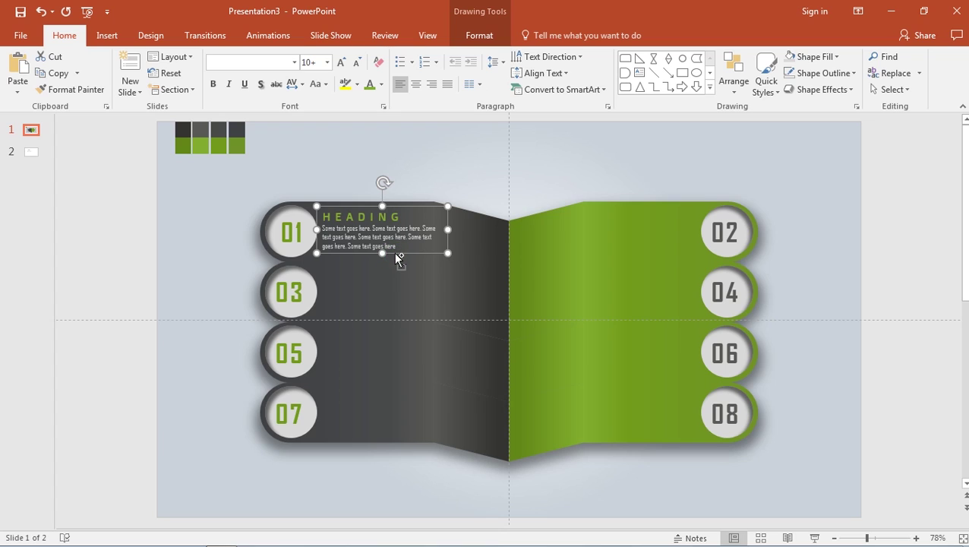
pyautogui.moveTo(395, 256); pyautogui.dragTo(407, 440)
pyautogui.click(367, 236)
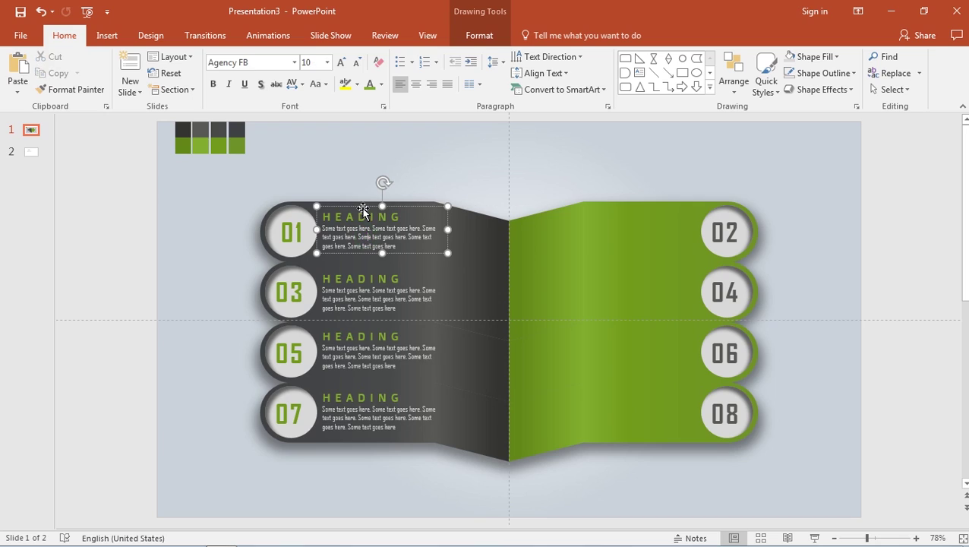
# - Copy the four left text boxes onto the green panel beside 02, 04, 06 and 08
pyautogui.keyDown('shift'); pyautogui.click(365, 278); pyautogui.keyUp('shift')
pyautogui.keyDown('shift'); pyautogui.click(366, 341); pyautogui.keyUp('shift')
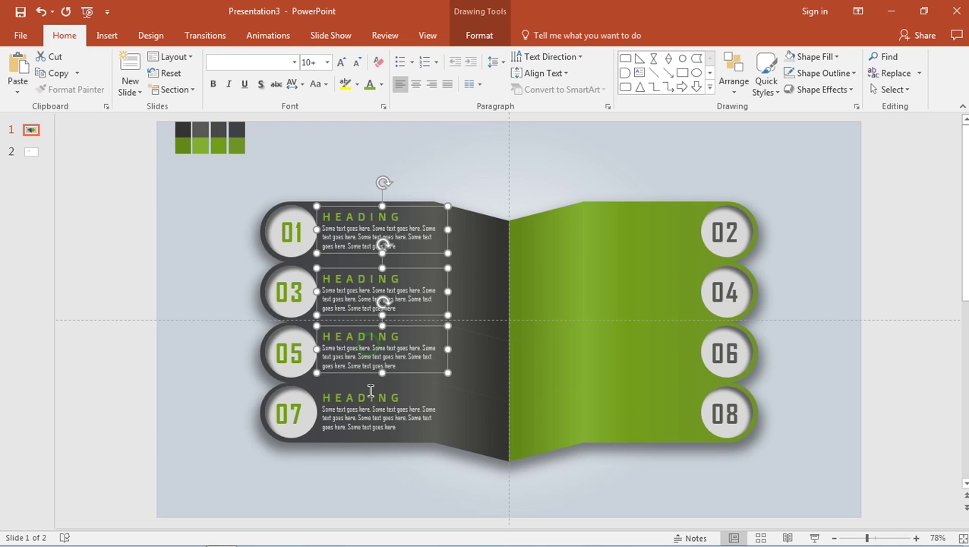
pyautogui.keyDown('shift'); pyautogui.click(370, 394); pyautogui.keyUp('shift')
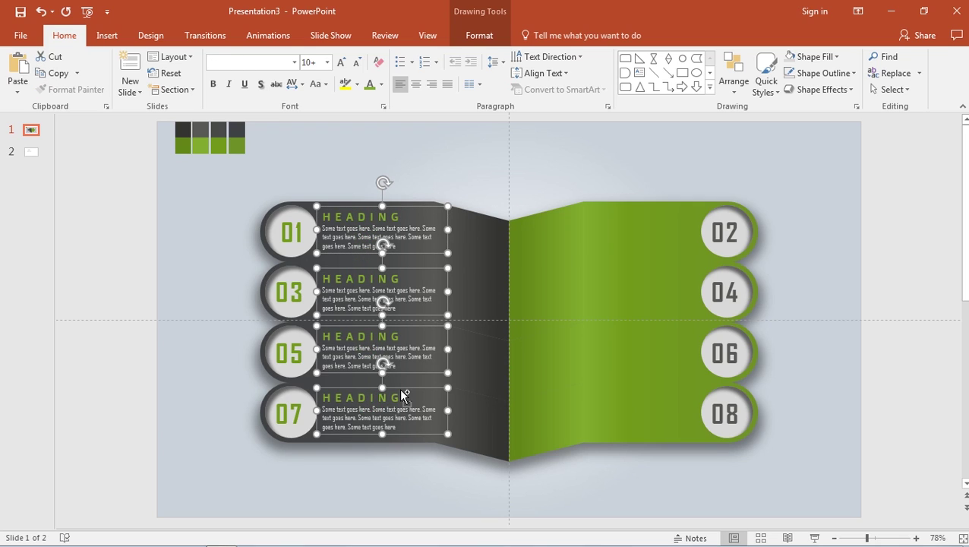
pyautogui.moveTo(474, 385); pyautogui.dragTo(652, 382)
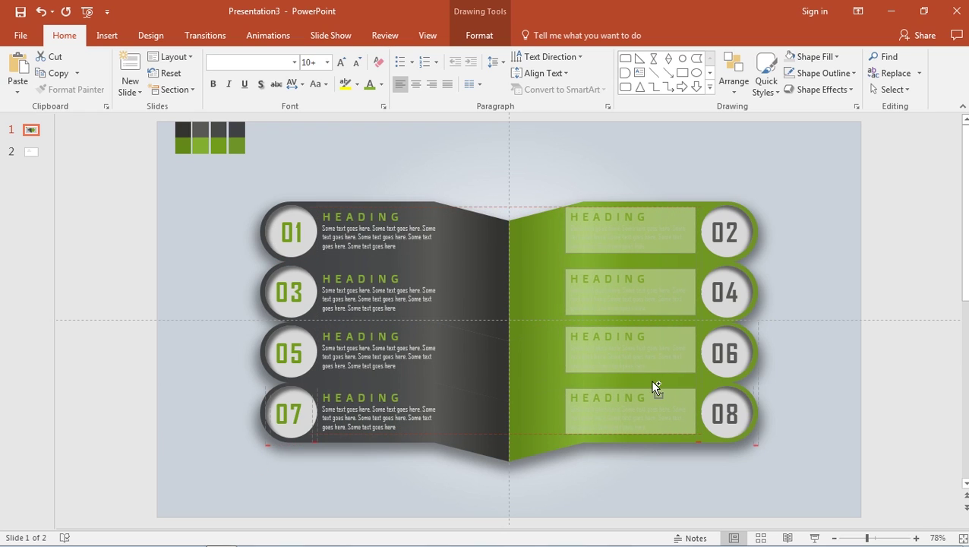
pyautogui.moveTo(652, 382); pyautogui.dragTo(652, 382)
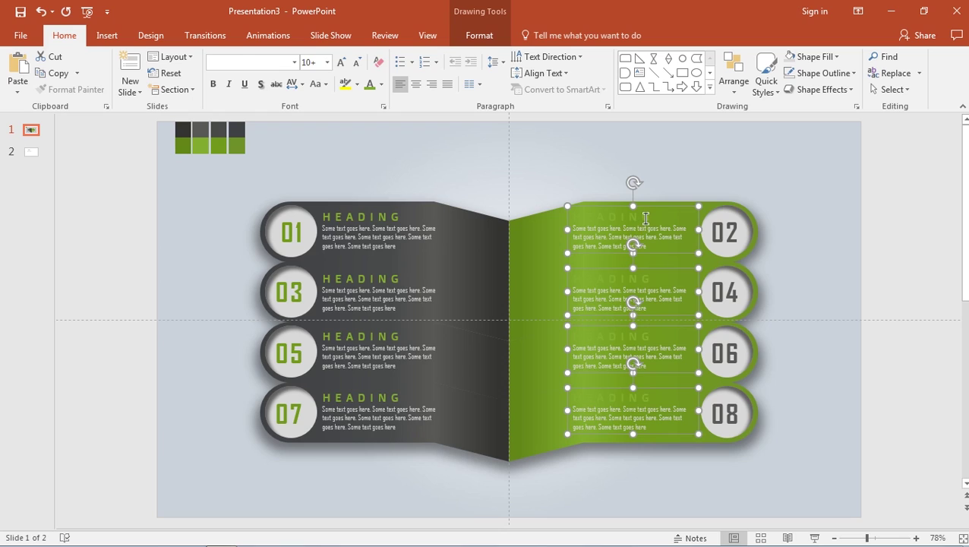
# - Colour the HEADING titles in the 02, 04, 06 and 08 boxes dark grey
pyautogui.click(646, 218)
pyautogui.moveTo(645, 219); pyautogui.dragTo(573, 217)
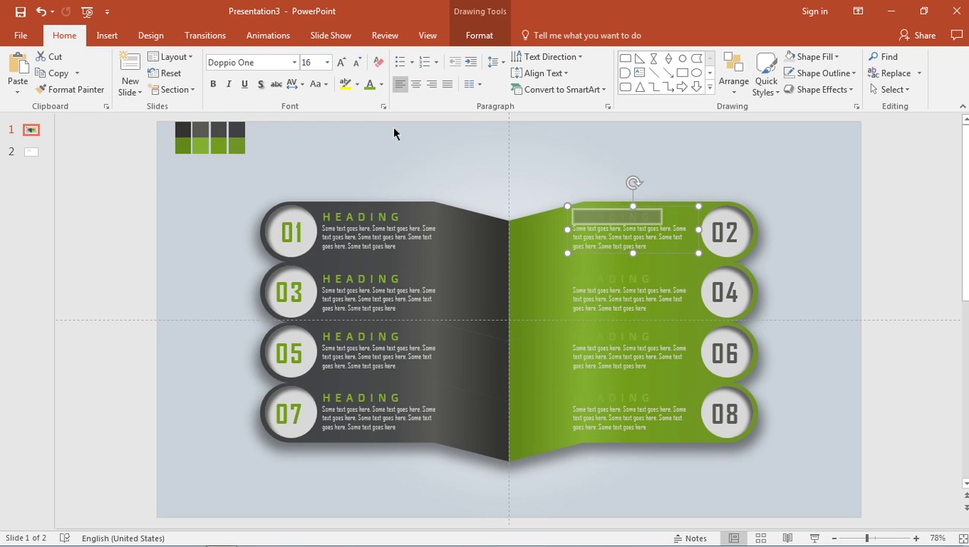
pyautogui.click(381, 85)
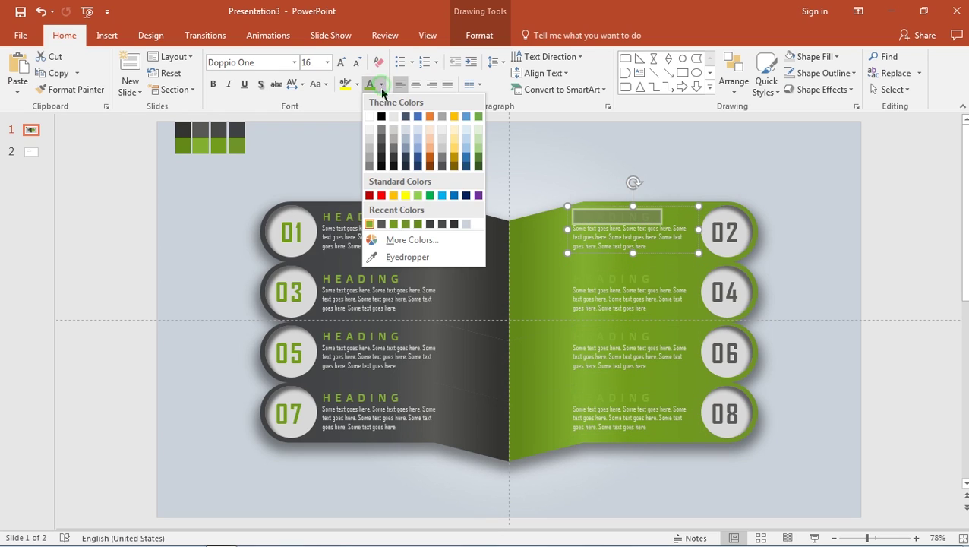
pyautogui.click(374, 221)
pyautogui.moveTo(656, 277); pyautogui.dragTo(576, 276)
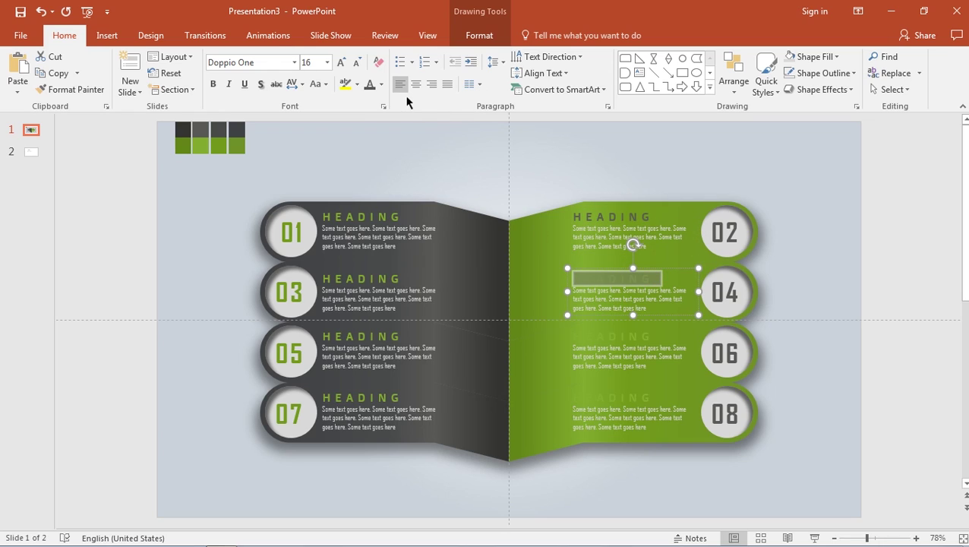
pyautogui.click(370, 84)
pyautogui.moveTo(660, 335); pyautogui.dragTo(573, 337)
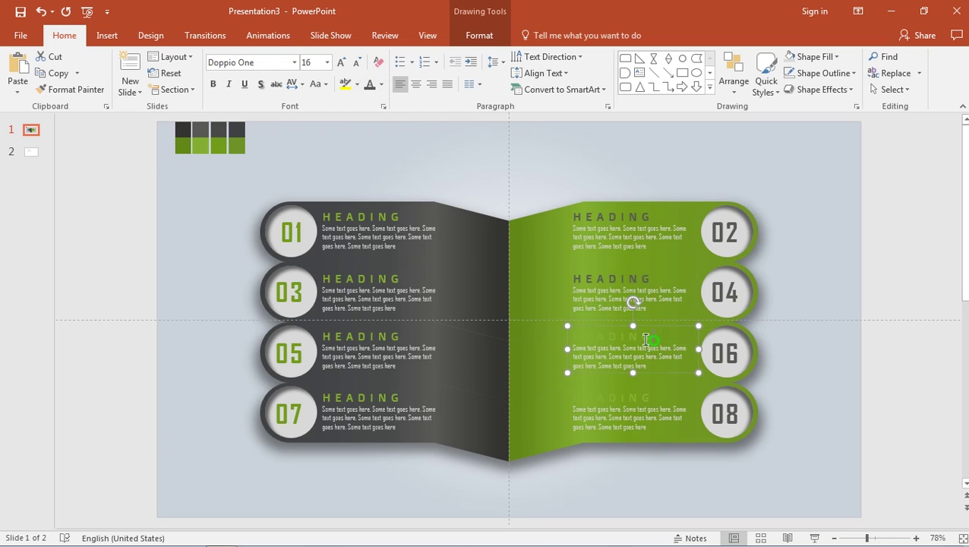
pyautogui.click(370, 85)
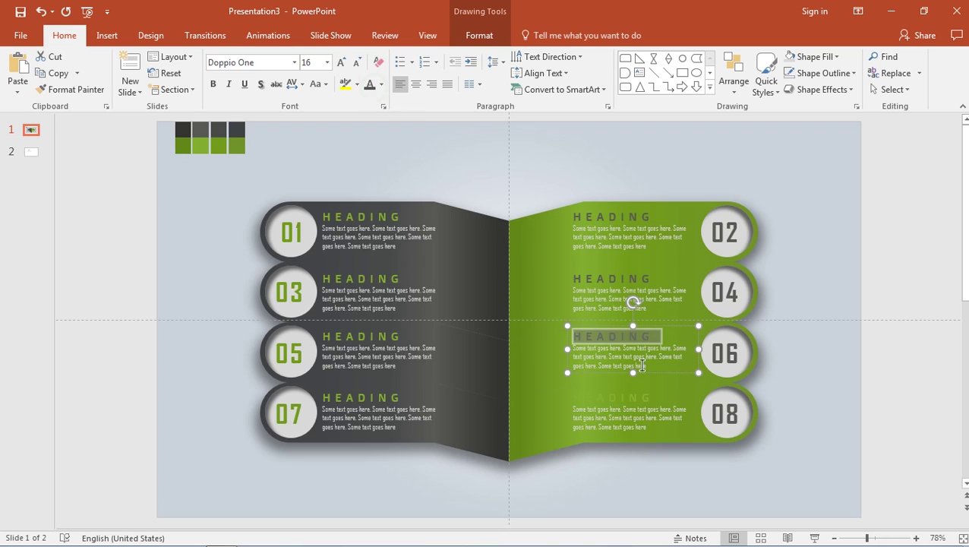
pyautogui.moveTo(658, 397); pyautogui.dragTo(572, 398)
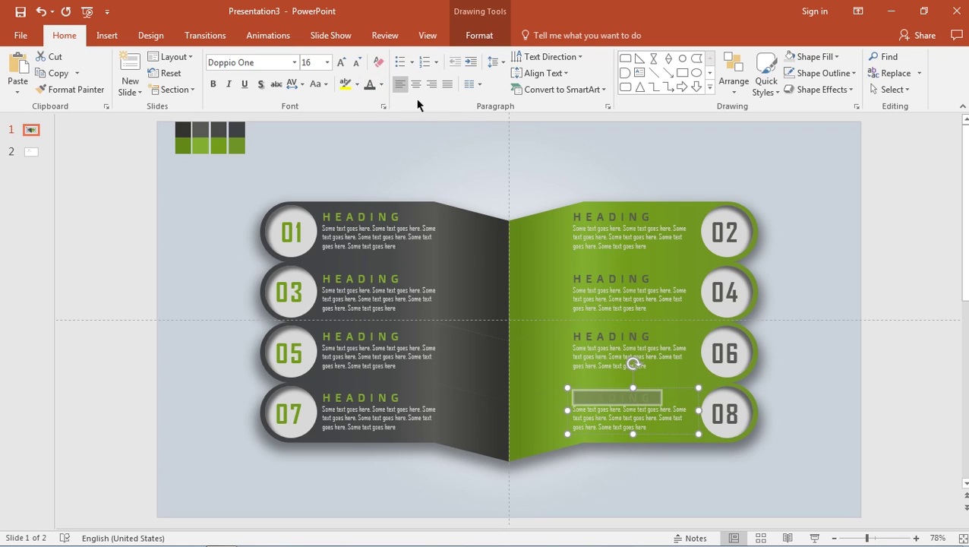
pyautogui.click(369, 84)
pyautogui.click(854, 309)
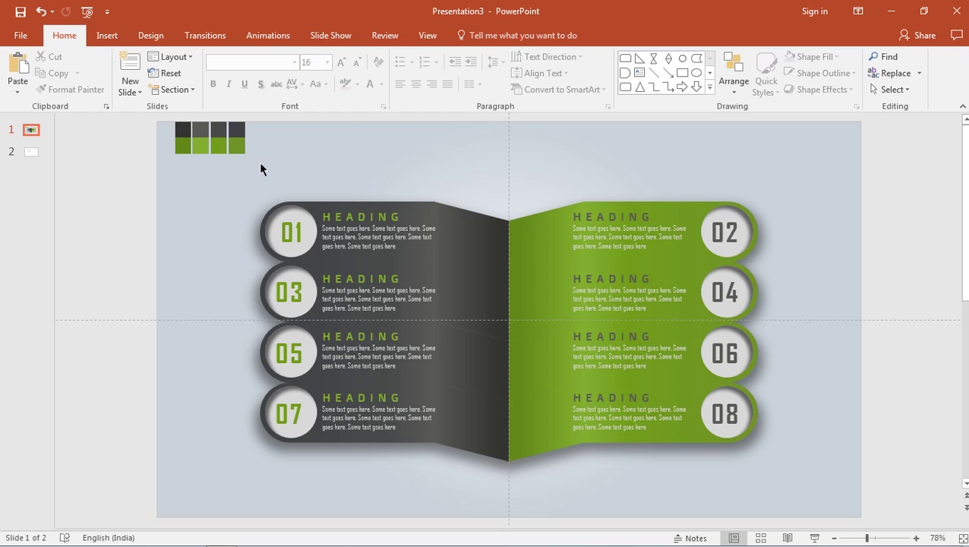
pyautogui.moveTo(259, 161); pyautogui.dragTo(131, 114)
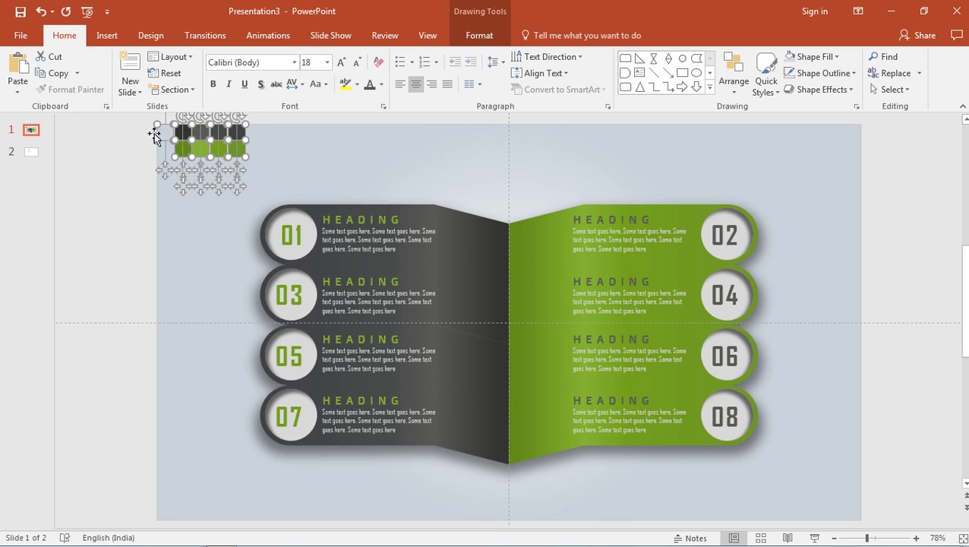
# - Delete the corner squares and paste the title text box from slide 2 onto slide 1
pyautogui.press('Delete')
pyautogui.click(31, 152)
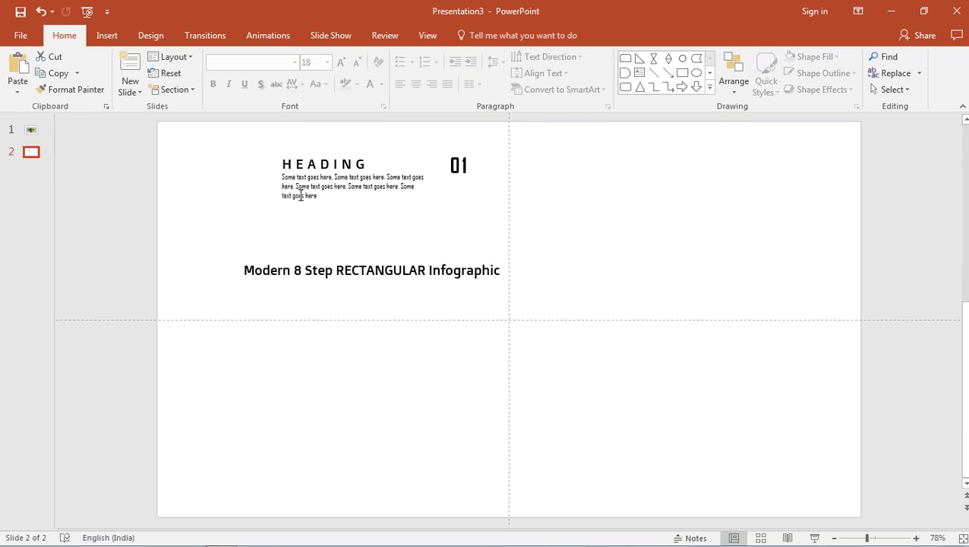
pyautogui.click(328, 259)
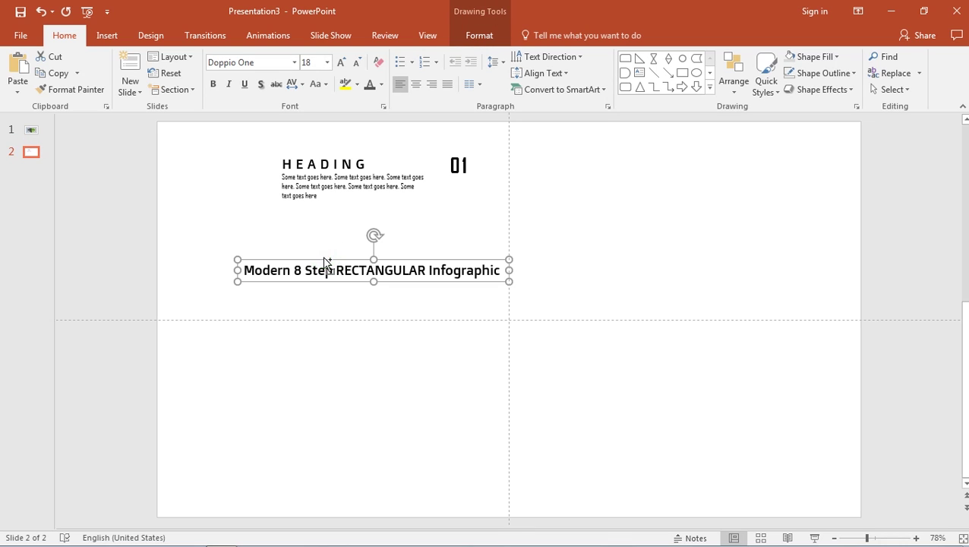
pyautogui.hotkey('ctrl', 'c')
pyautogui.click(31, 130)
pyautogui.hotkey('ctrl', 'v')
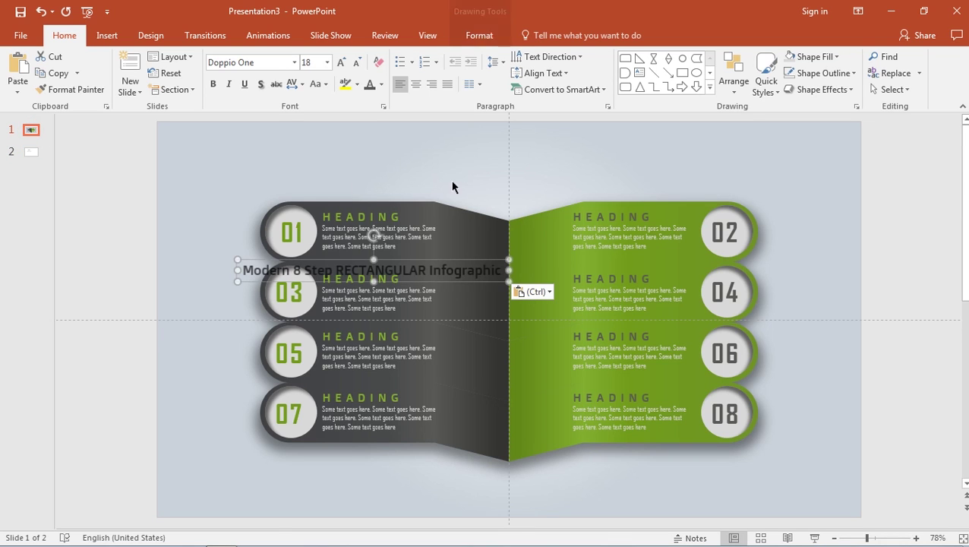
# - Make the title 32 pt bold on one line, centre it at the slide top, and start the slideshow
pyautogui.click(340, 62)
pyautogui.click(340, 62)
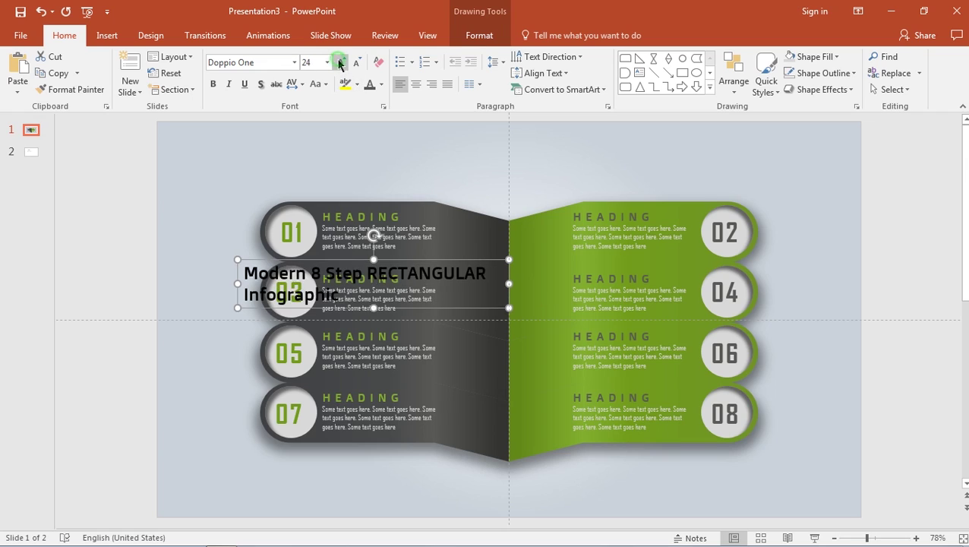
pyautogui.click(340, 63)
pyautogui.click(340, 62)
pyautogui.click(213, 83)
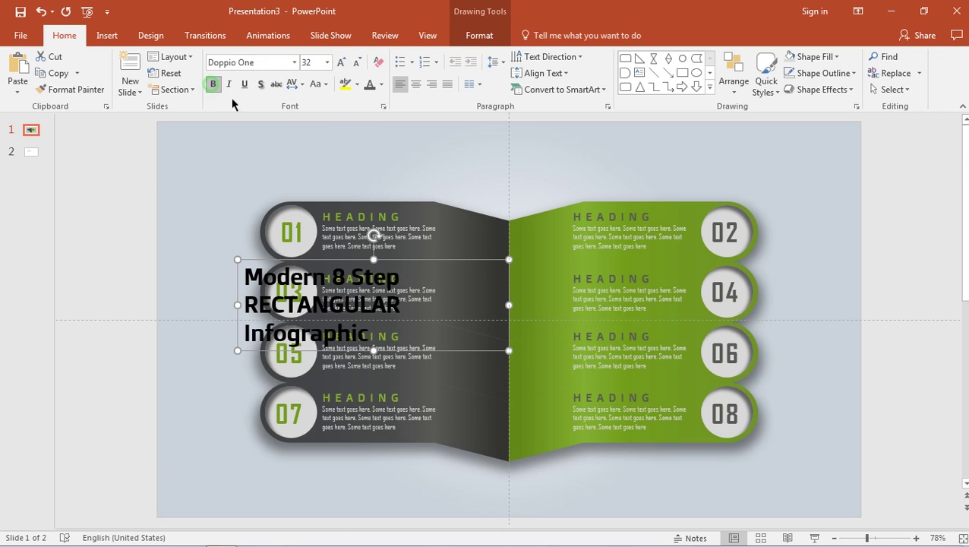
pyautogui.moveTo(508, 304); pyautogui.dragTo(706, 311)
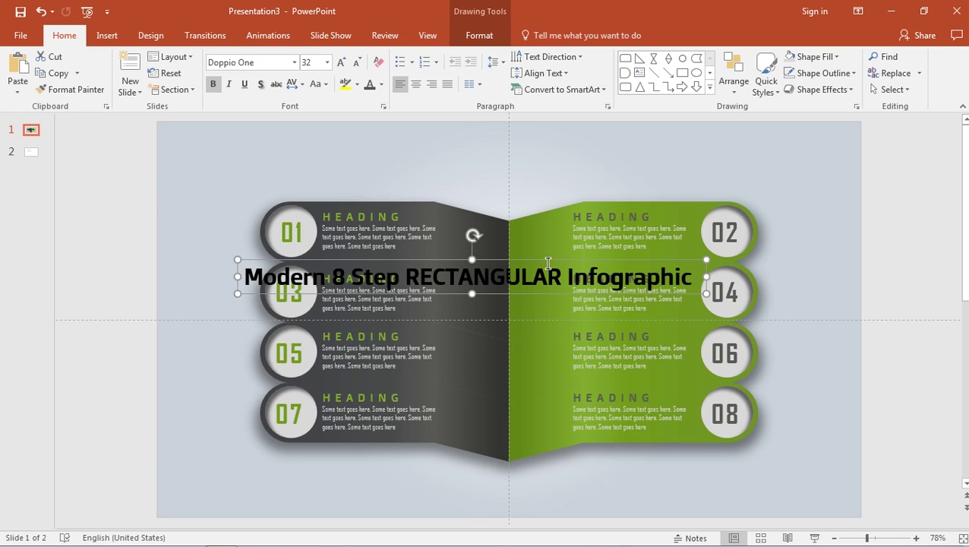
pyautogui.moveTo(548, 262); pyautogui.dragTo(598, 135)
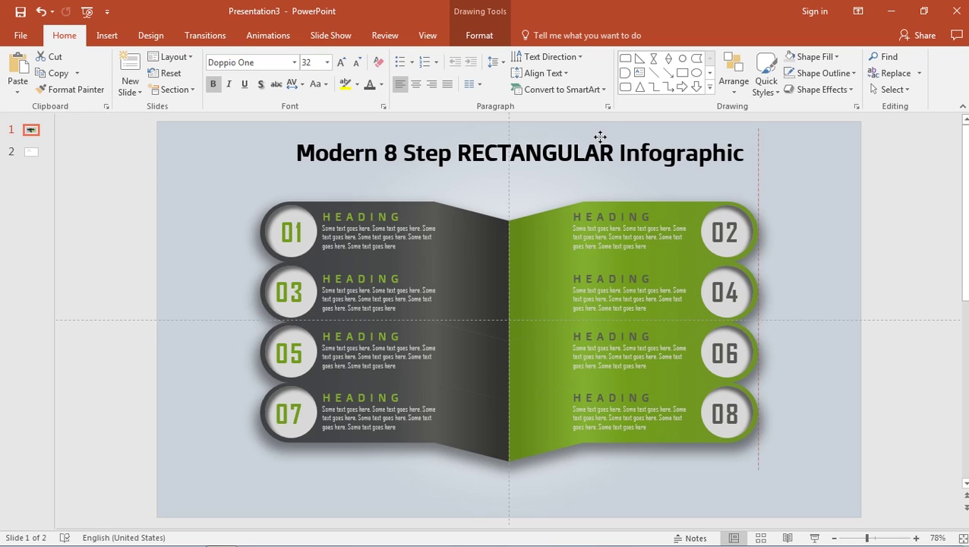
pyautogui.moveTo(598, 135); pyautogui.dragTo(600, 141)
pyautogui.click(836, 266)
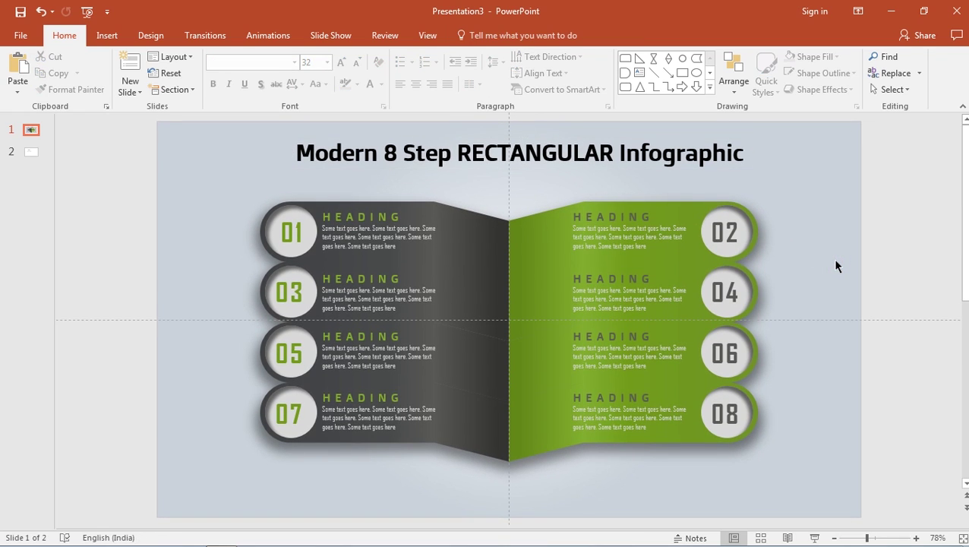
pyautogui.press('F5')
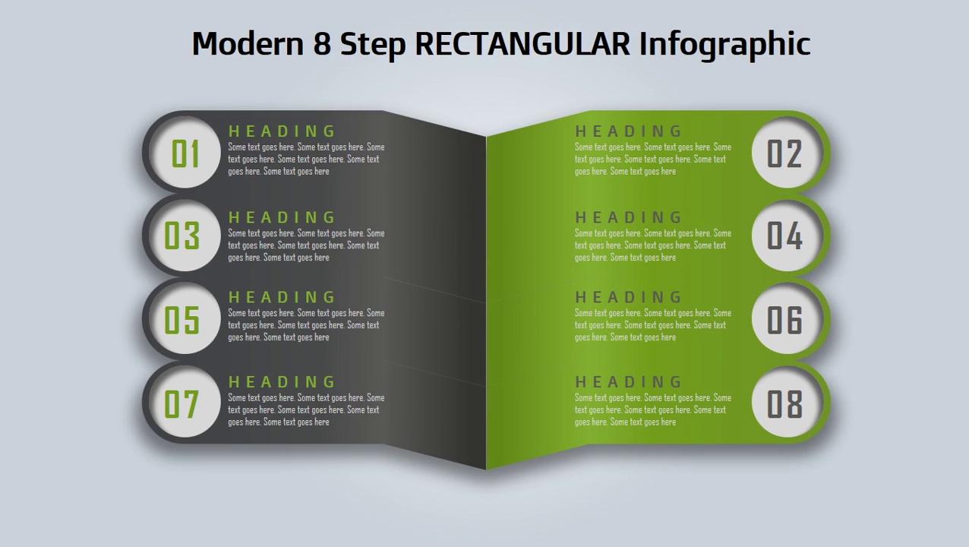